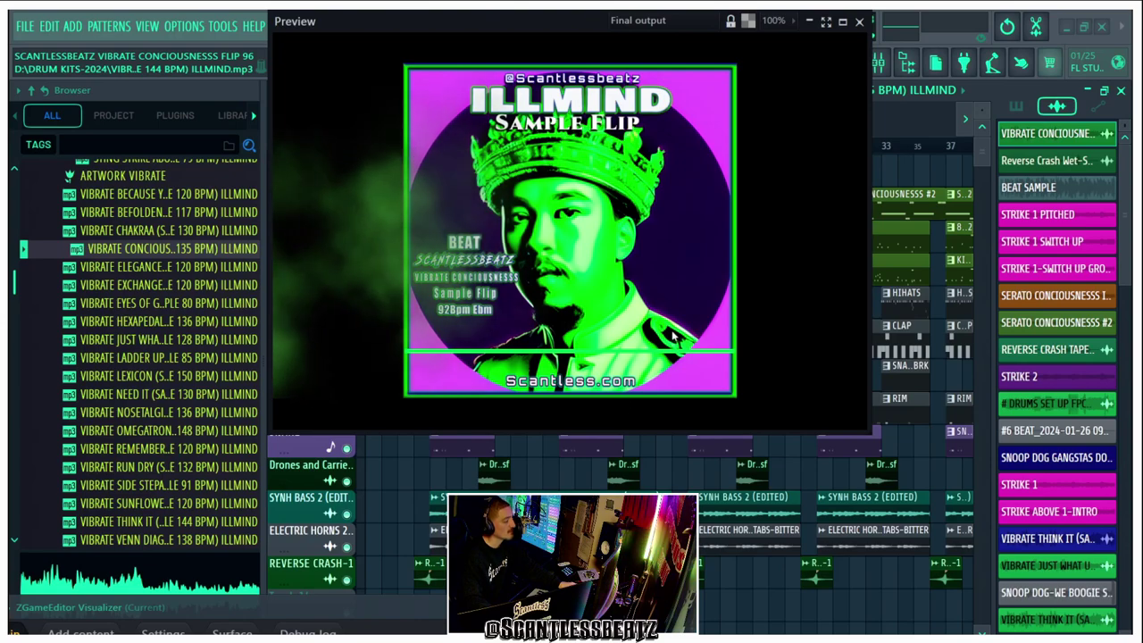
# Close the visualizer preview, widen the browser and look through the samples in the VIBRATE [Illmind Sample Pack] folder.
pyautogui.moveTo(528, 29); pyautogui.dragTo(576, 282)
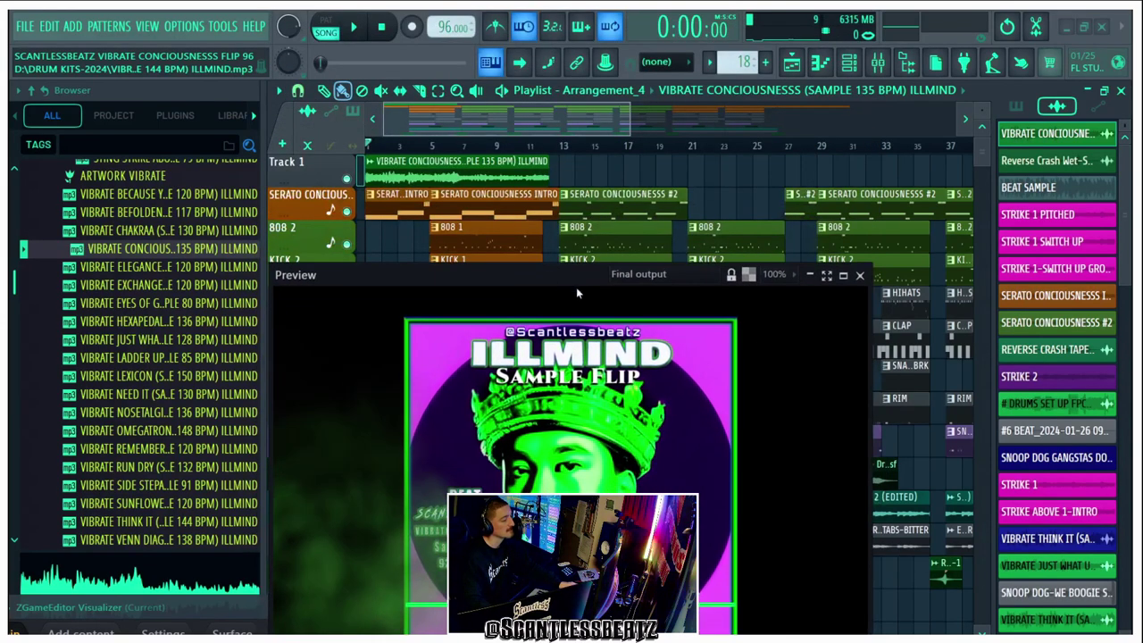
pyautogui.click(859, 275)
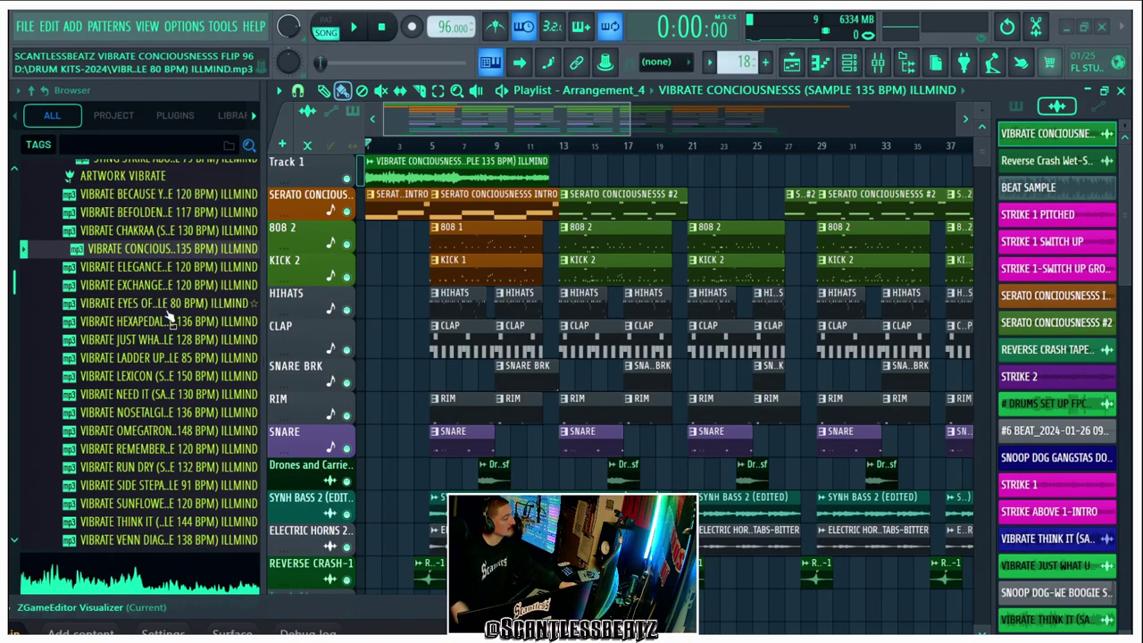
pyautogui.scroll(-4, 179, 280)
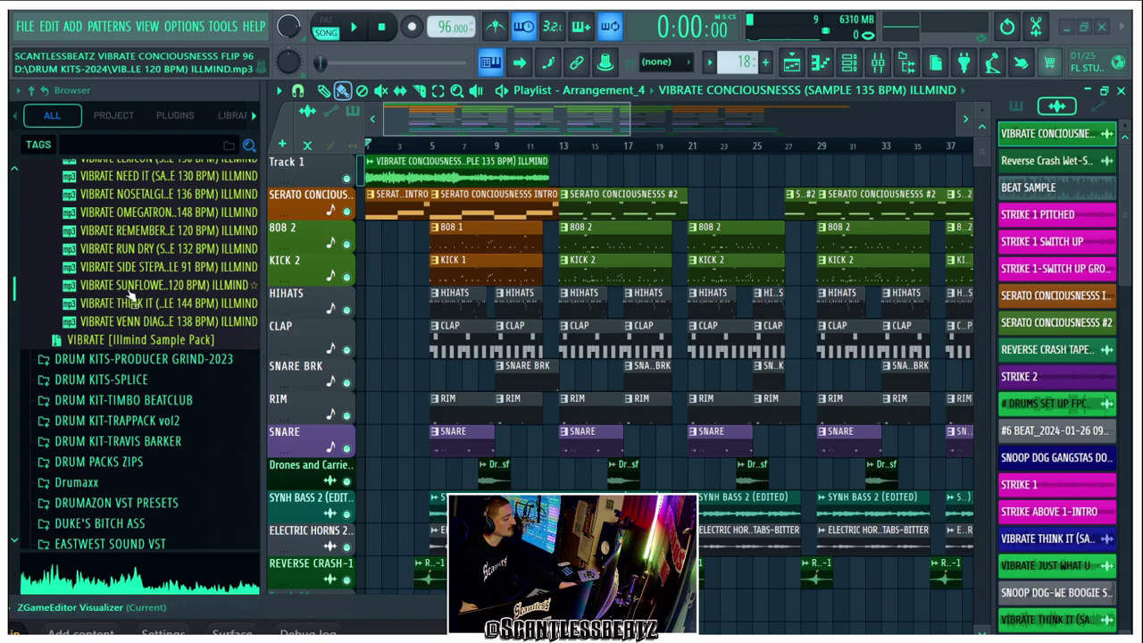
pyautogui.scroll(4, 116, 337)
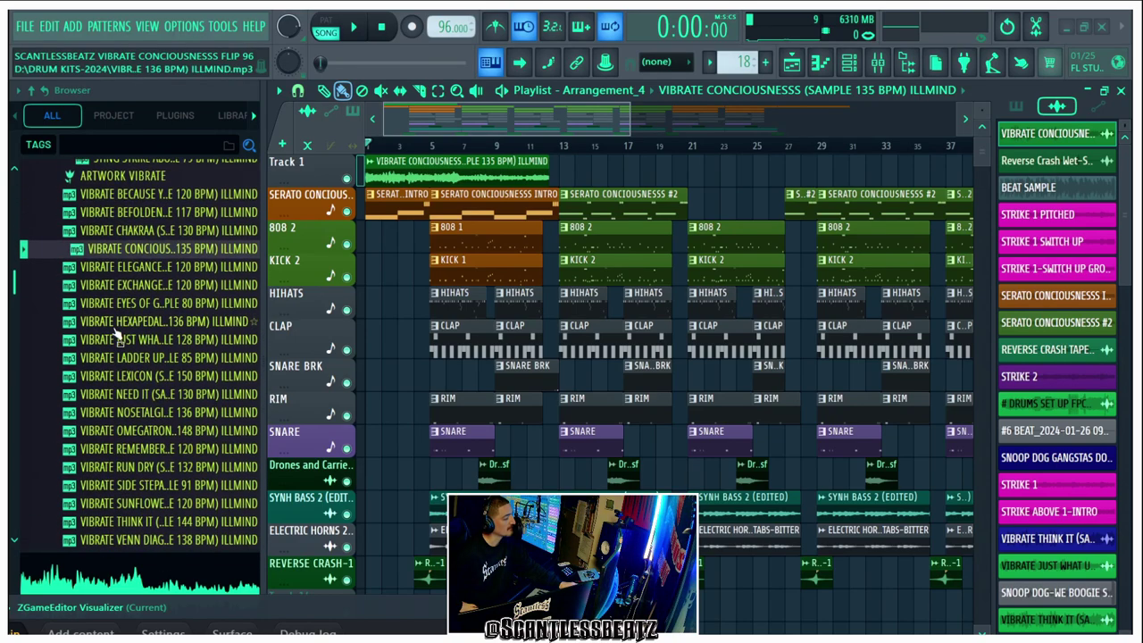
pyautogui.scroll(4, 116, 335)
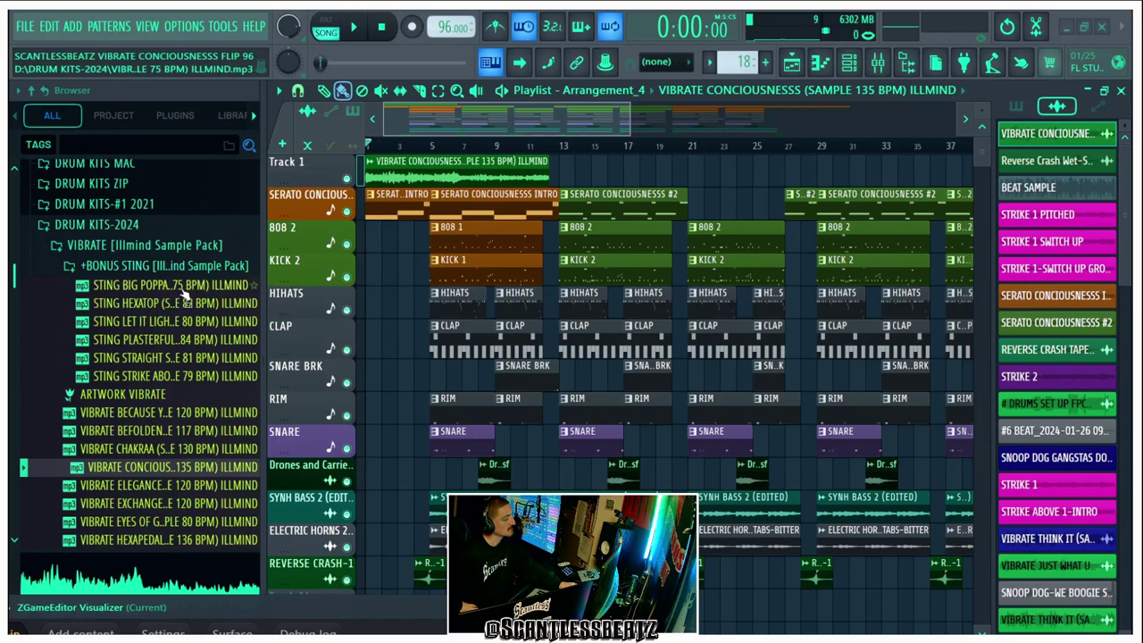
pyautogui.moveTo(264, 273); pyautogui.dragTo(337, 275)
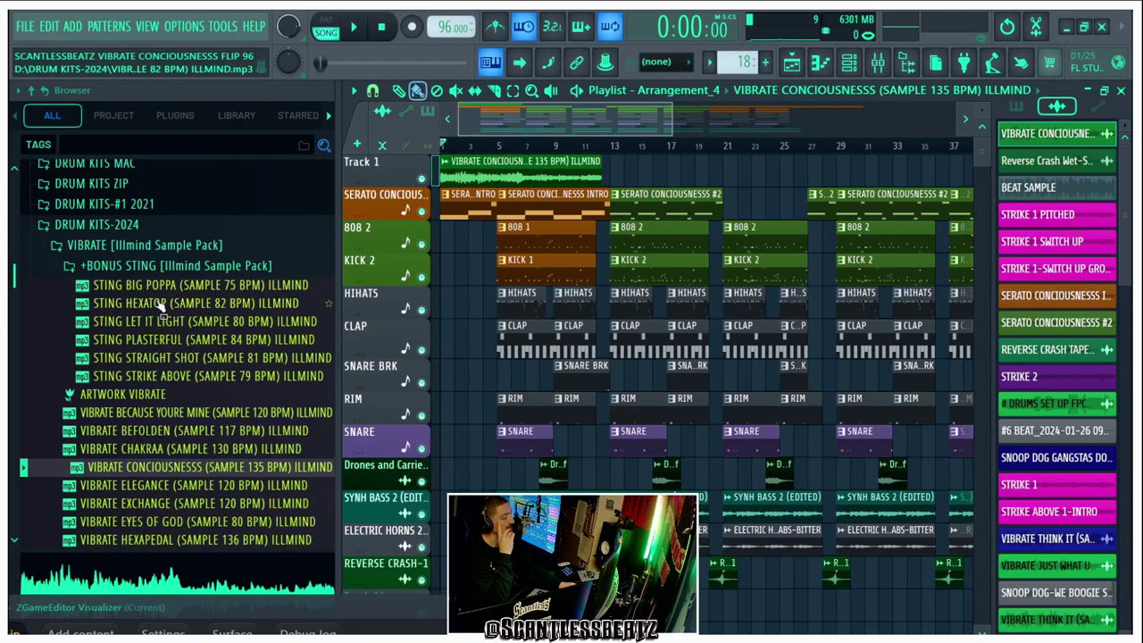
pyautogui.scroll(-10, 161, 308)
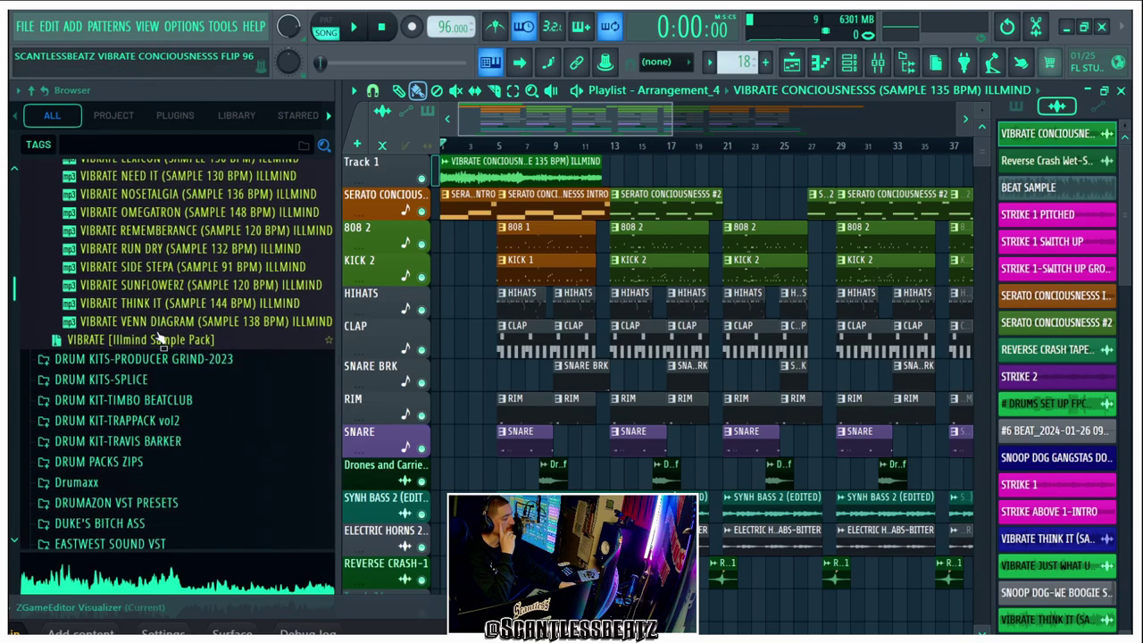
pyautogui.scroll(12, 161, 337)
pyautogui.scroll(-6, 164, 338)
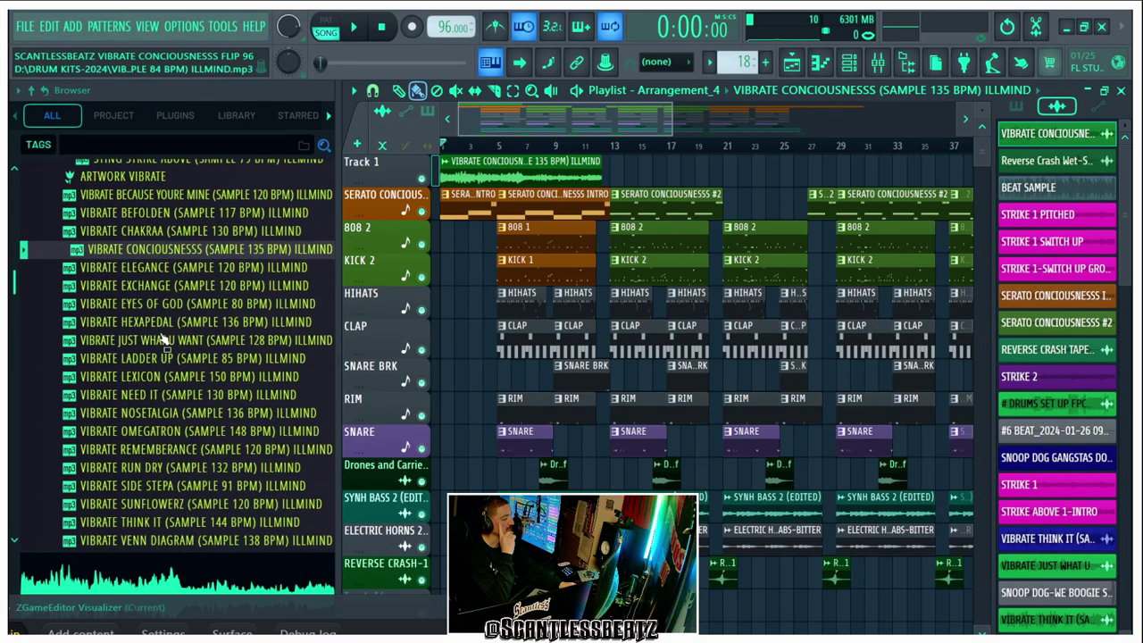
# Check the VIBRATE CONCIOUSNESSS clip's sample settings, narrow the browser, and delete that clip from Track 1.
pyautogui.doubleClick(490, 168)
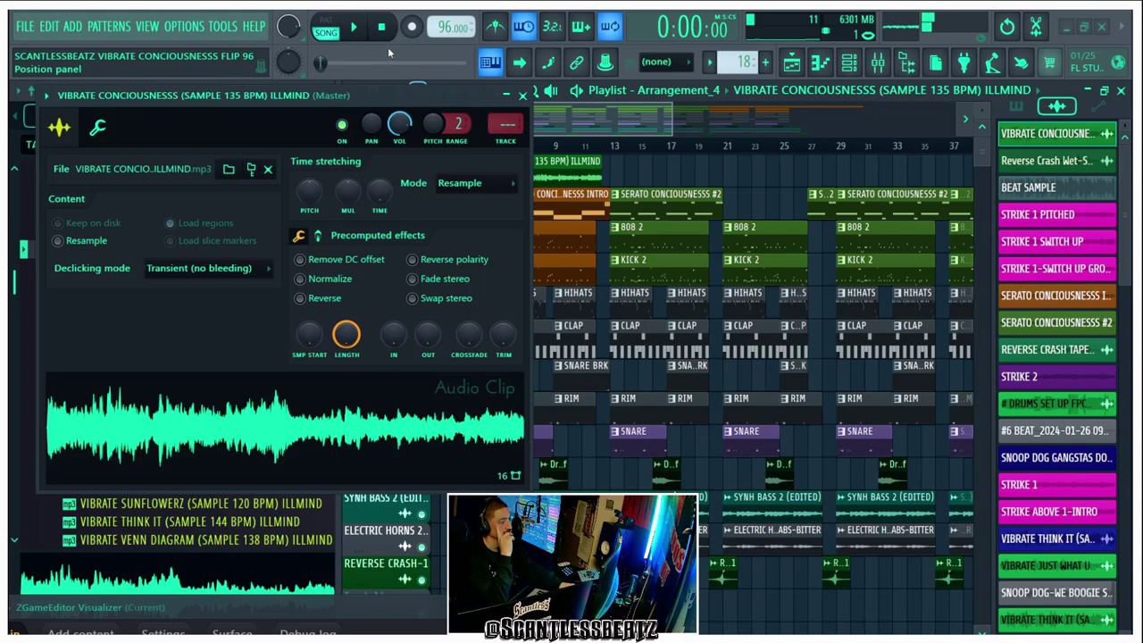
pyautogui.click(524, 96)
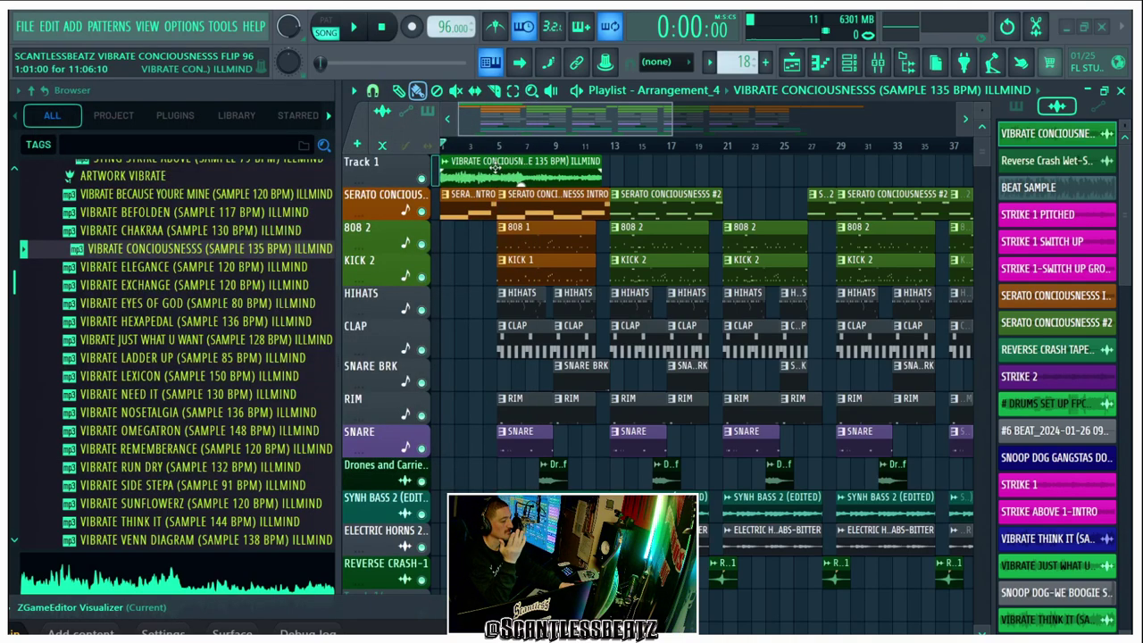
pyautogui.scroll(2, 496, 147)
pyautogui.moveTo(495, 129); pyautogui.dragTo(278, 123)
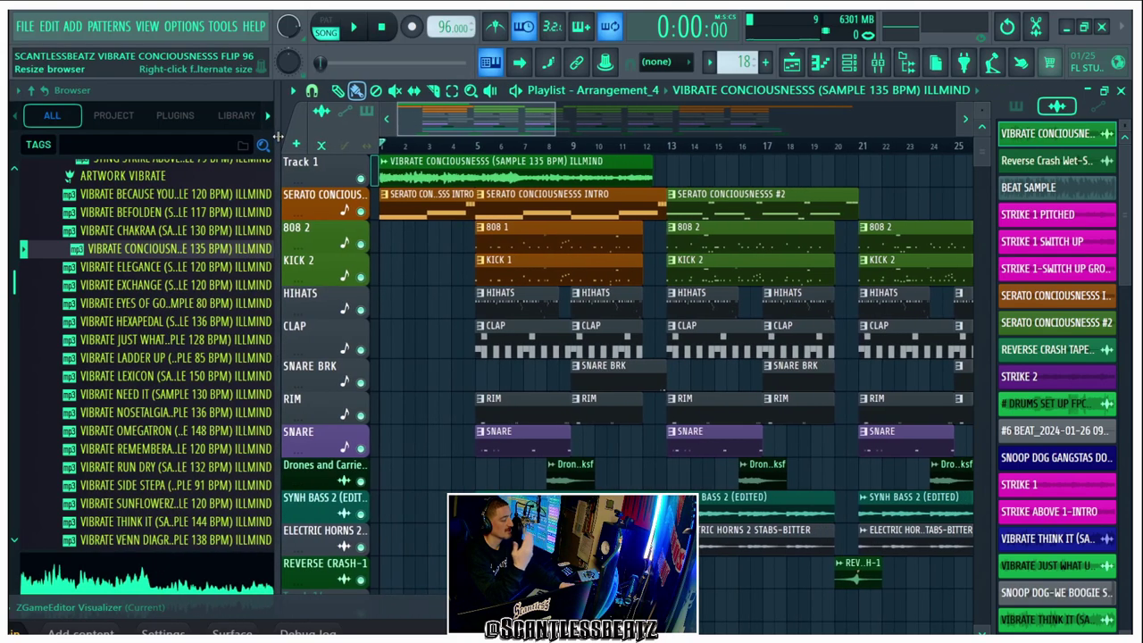
pyautogui.rightClick(416, 170)
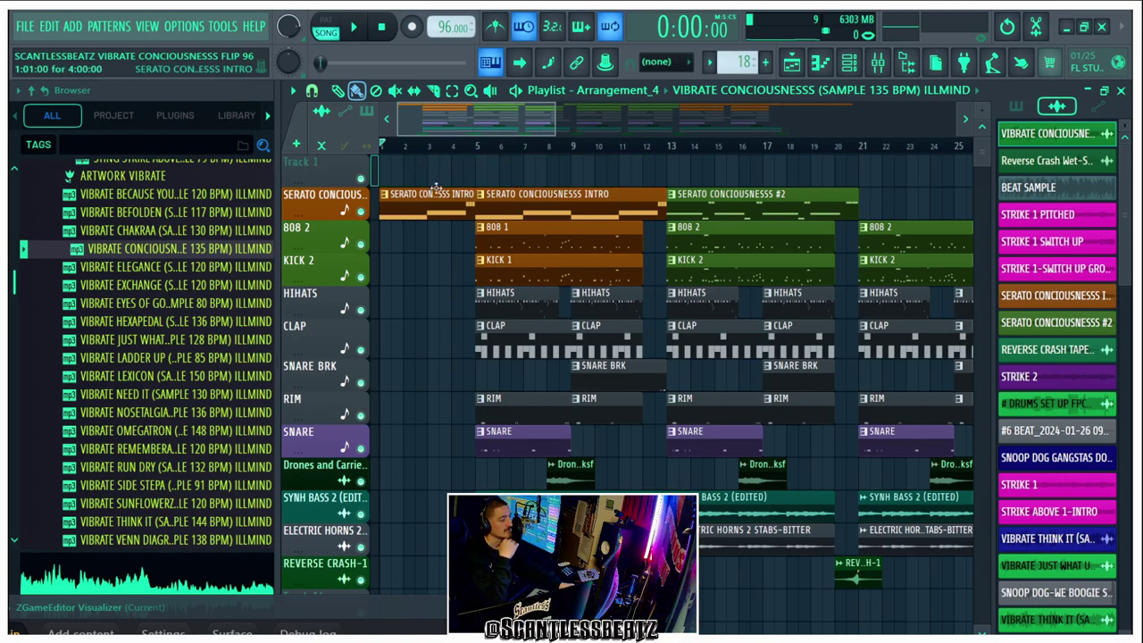
# Solo the SERATO CONCIOUSNESSS track and open the piano roll of its intro pattern.
pyautogui.click(389, 200)
pyautogui.rightClick(362, 212)
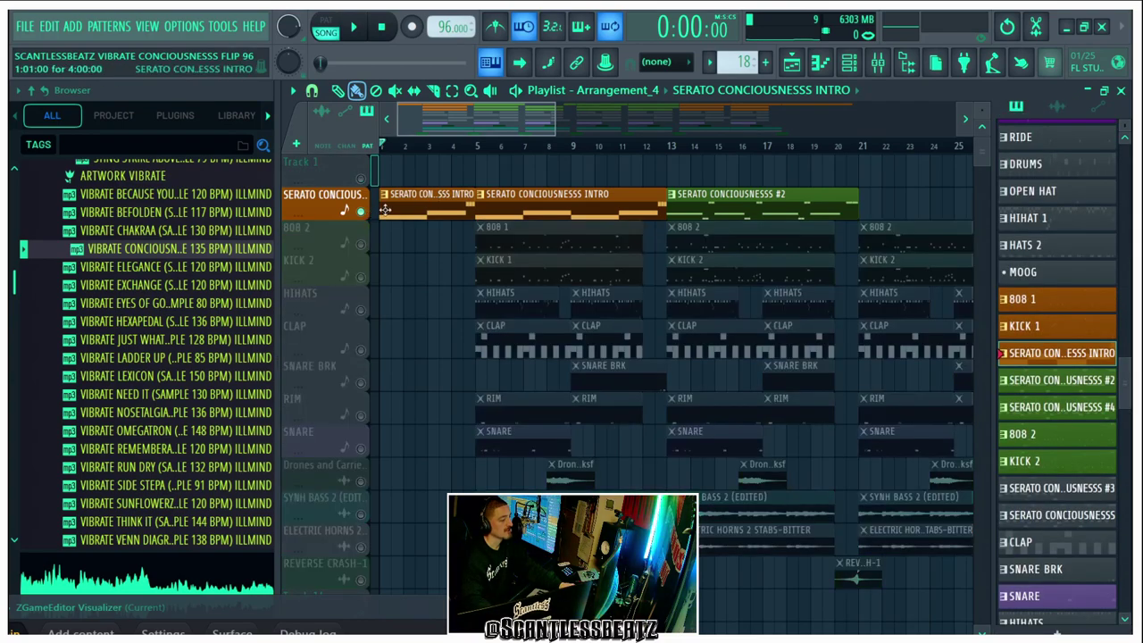
pyautogui.doubleClick(519, 207)
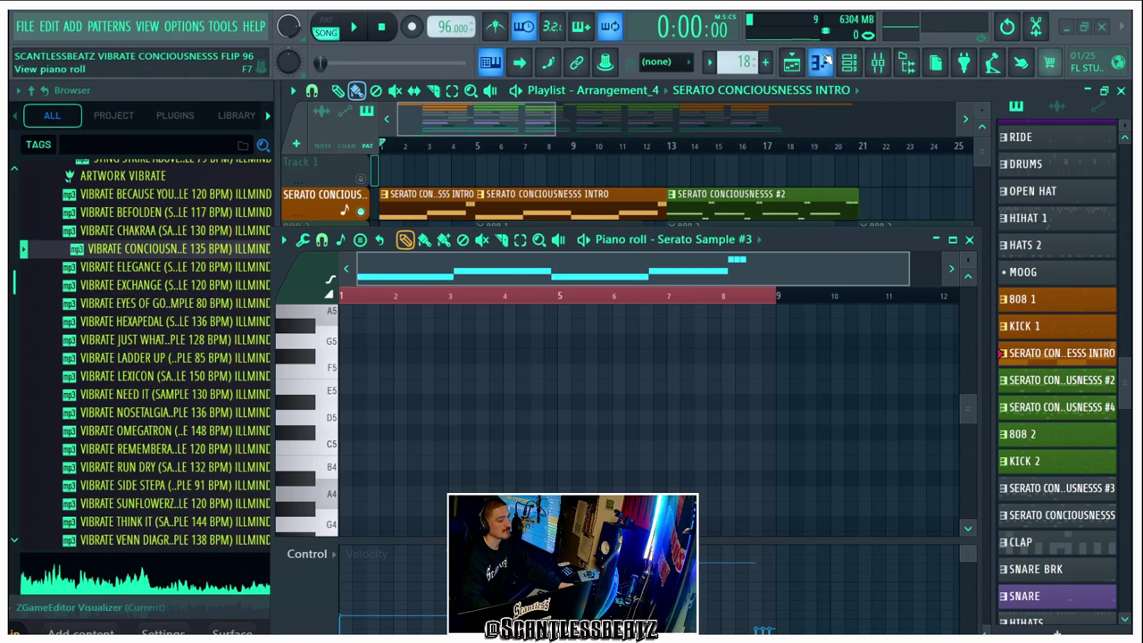
# Open the Serato Sample #3 instrument from the channel rack and bring its interface fully into view.
pyautogui.press('F6')
pyautogui.scroll(10, 509, 346)
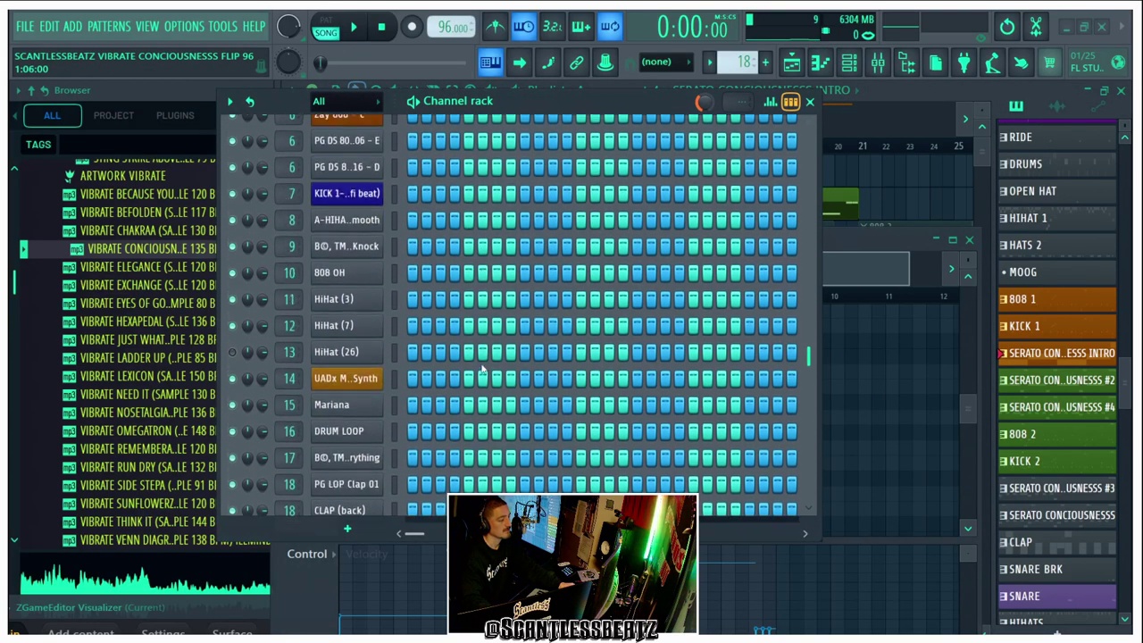
pyautogui.click(350, 228)
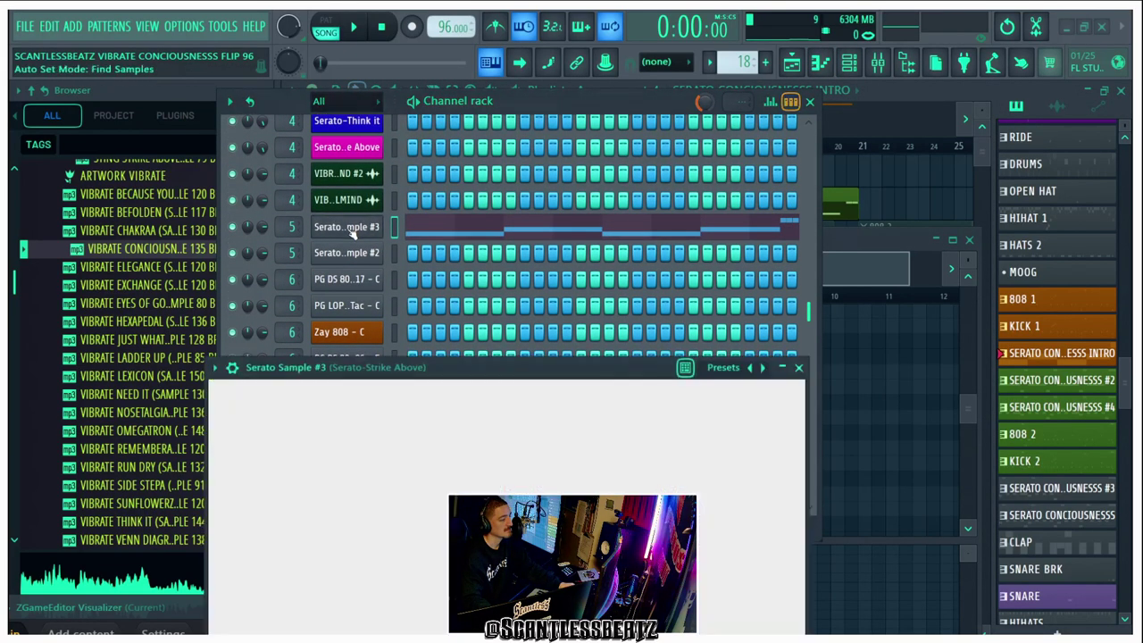
pyautogui.moveTo(491, 367); pyautogui.dragTo(505, 43)
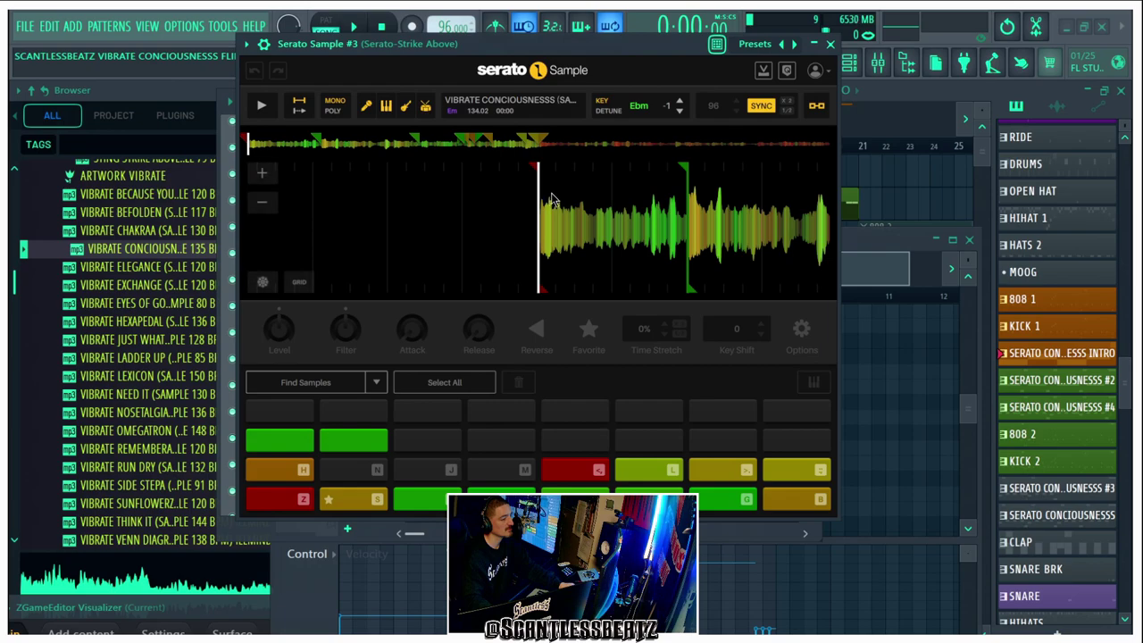
# Hide the channel rack and select bars 5 to 13 of the playlist as the loop range.
pyautogui.moveTo(491, 45); pyautogui.dragTo(487, 235)
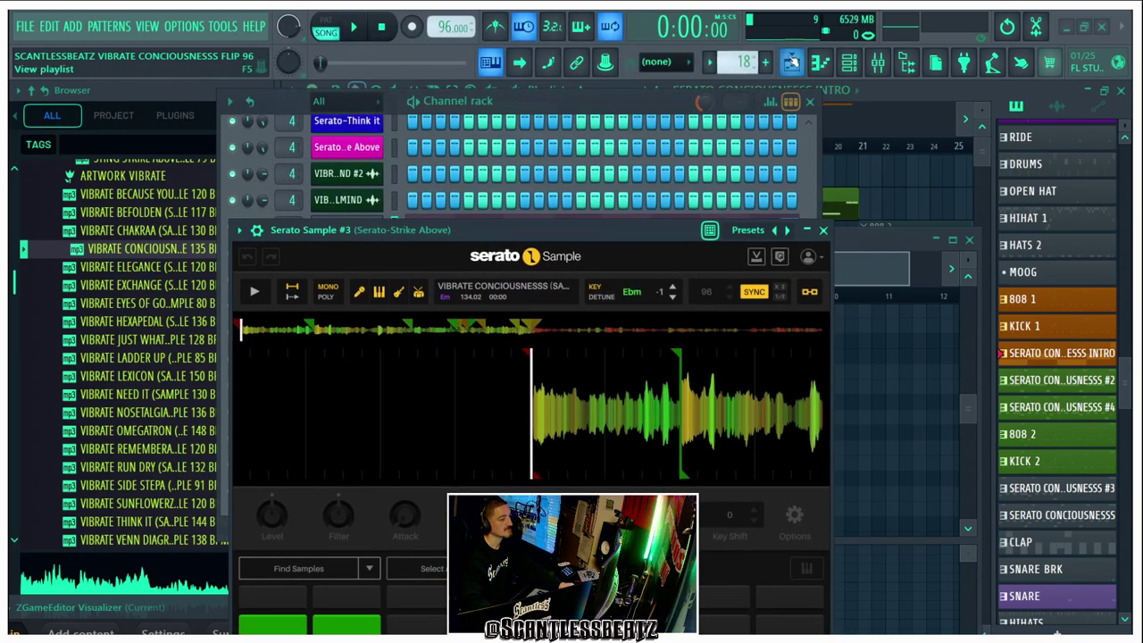
pyautogui.click(850, 62)
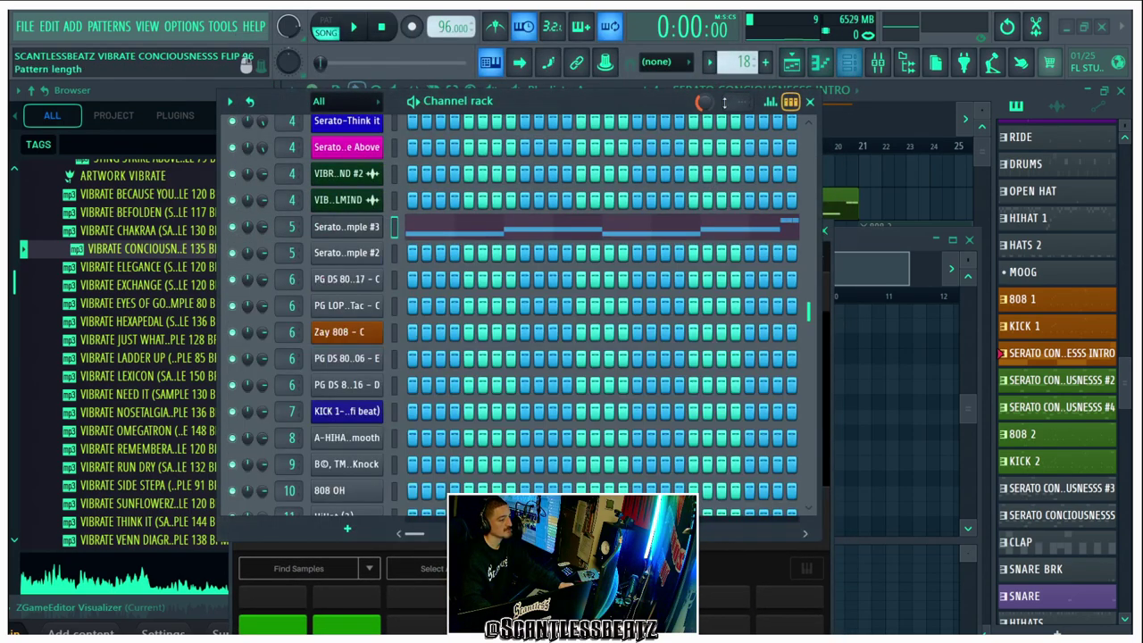
pyautogui.click(849, 62)
pyautogui.click(294, 298)
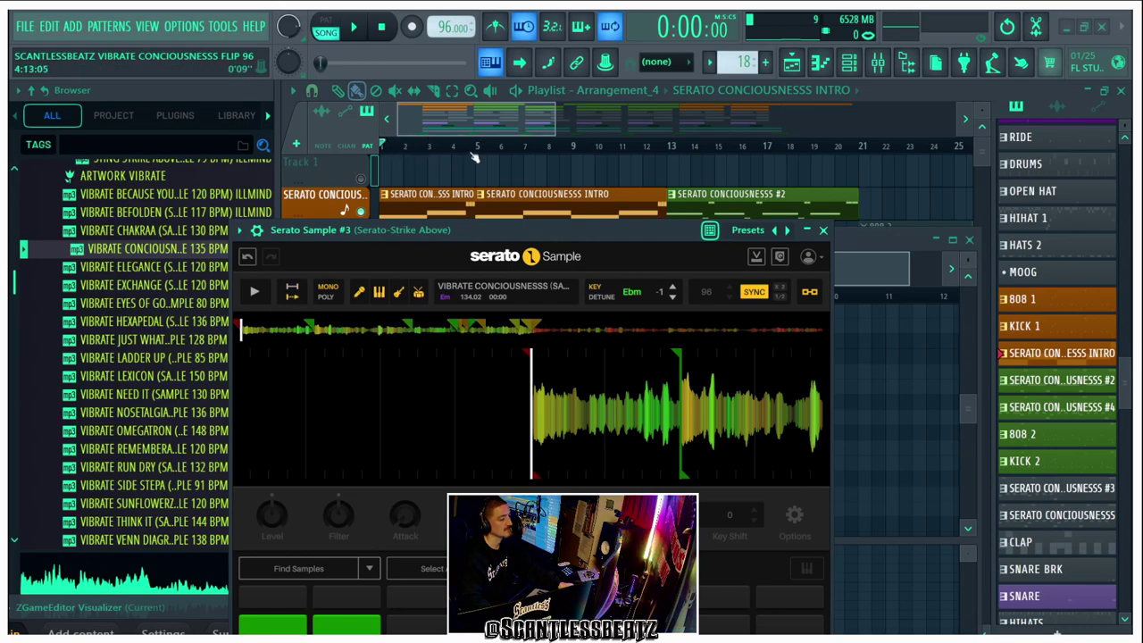
pyautogui.moveTo(479, 150); pyautogui.dragTo(638, 157)
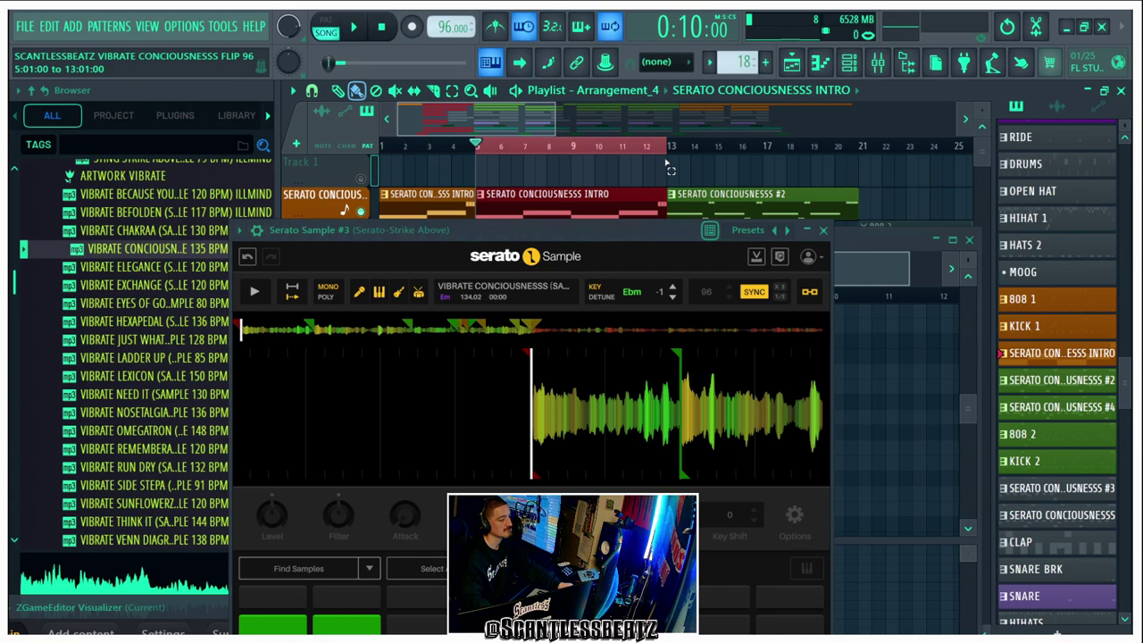
# Play the looped intro section with the full Serato Sample window in view and watch which slices are triggered.
pyautogui.moveTo(597, 231); pyautogui.dragTo(612, 69)
pyautogui.click(358, 27)
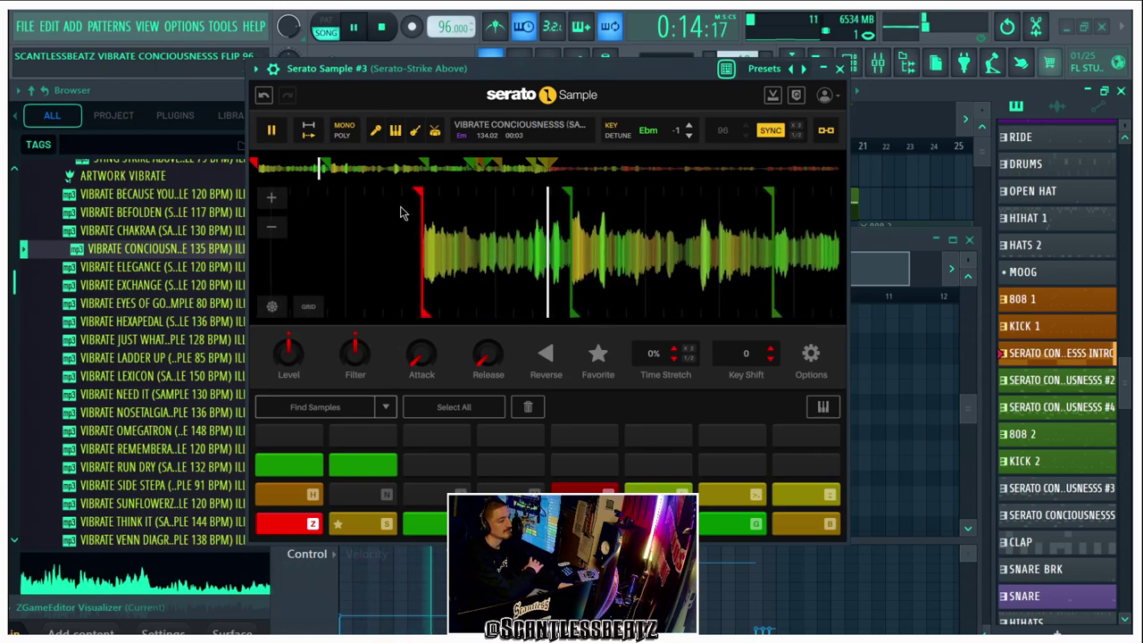
pyautogui.press('s')
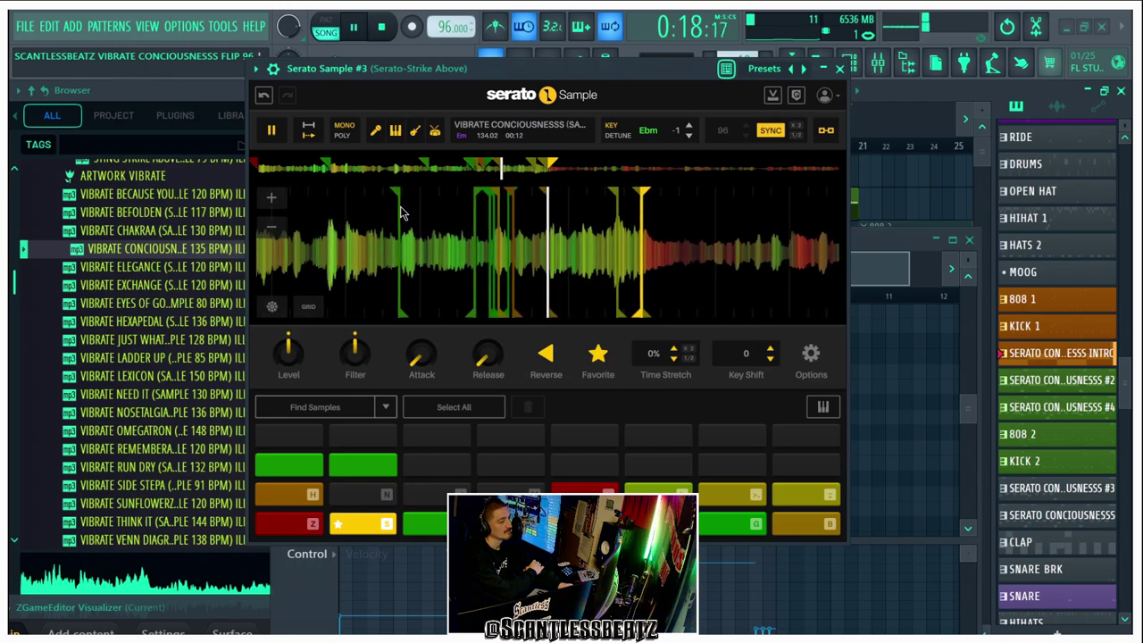
pyautogui.press('z')
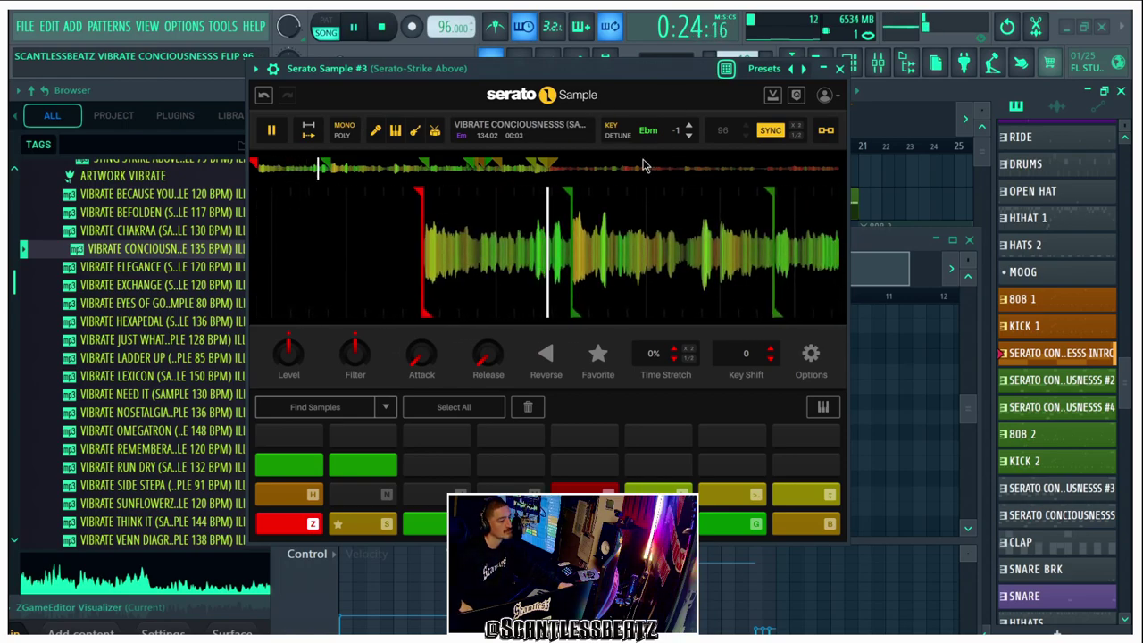
pyautogui.press('s')
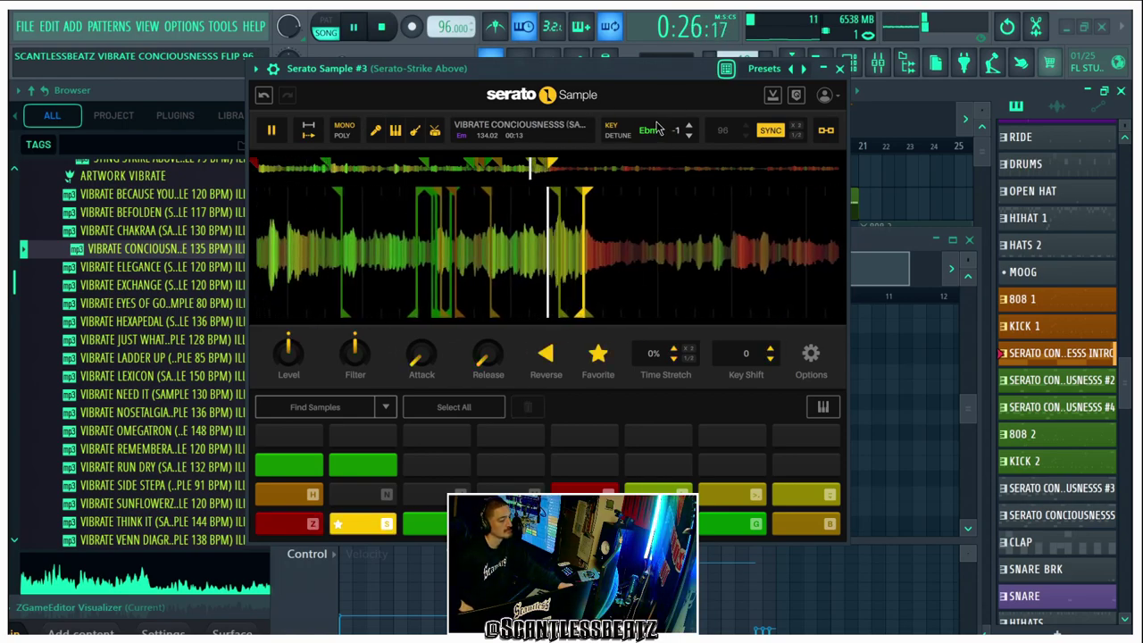
pyautogui.press('x')
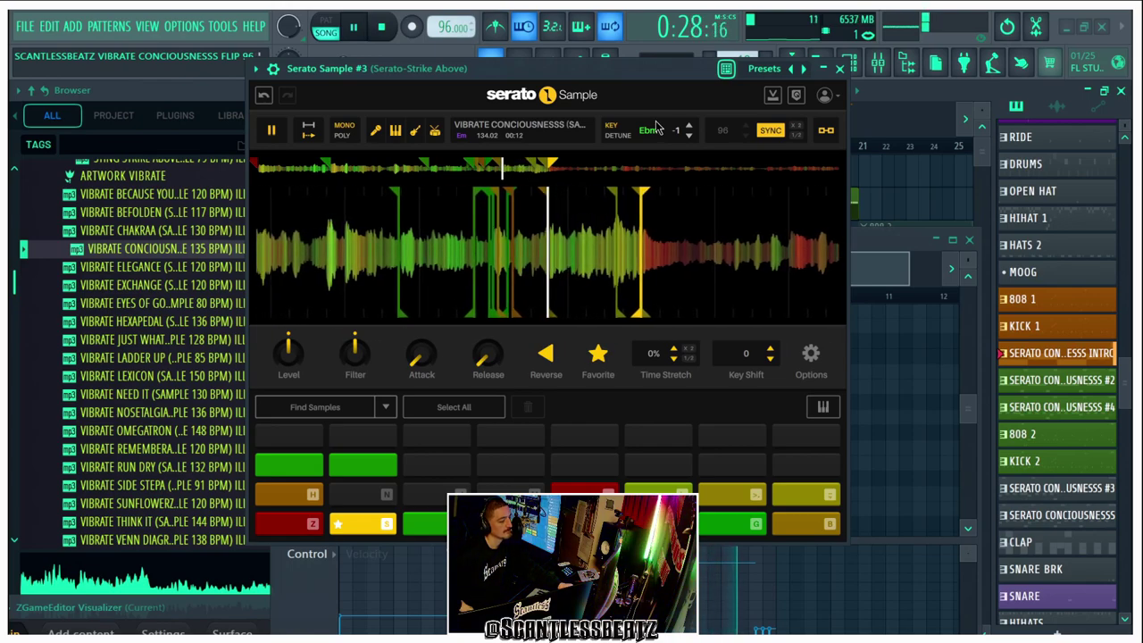
pyautogui.press('z')
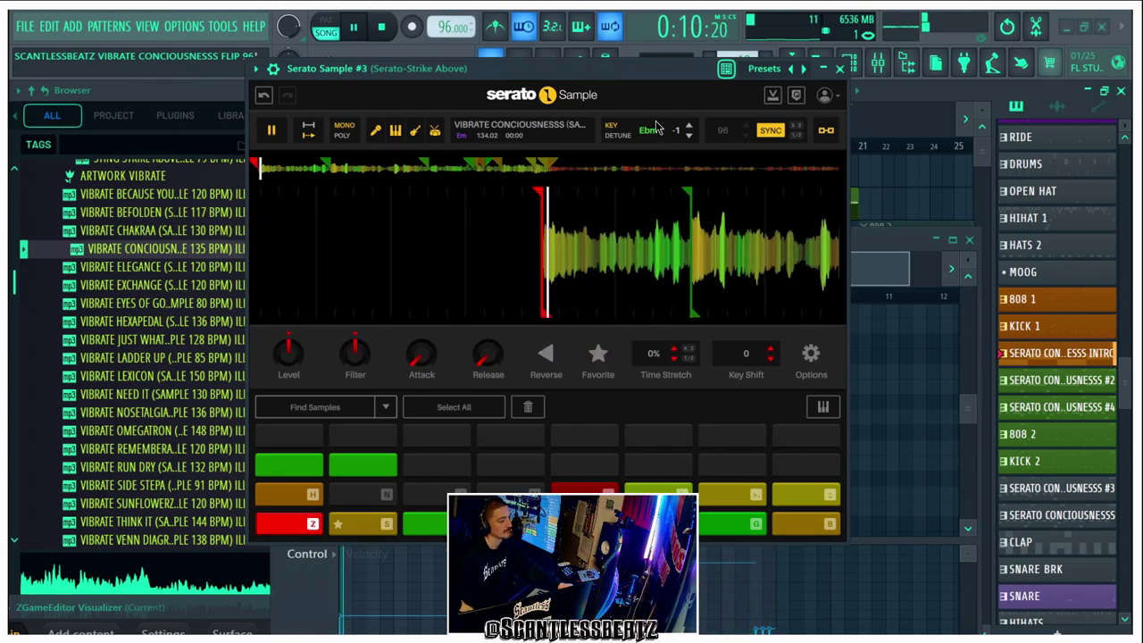
# Move the Serato Sample window aside, close the piano roll to uncover the playlist, and stop playback.
pyautogui.moveTo(637, 63); pyautogui.dragTo(410, 65)
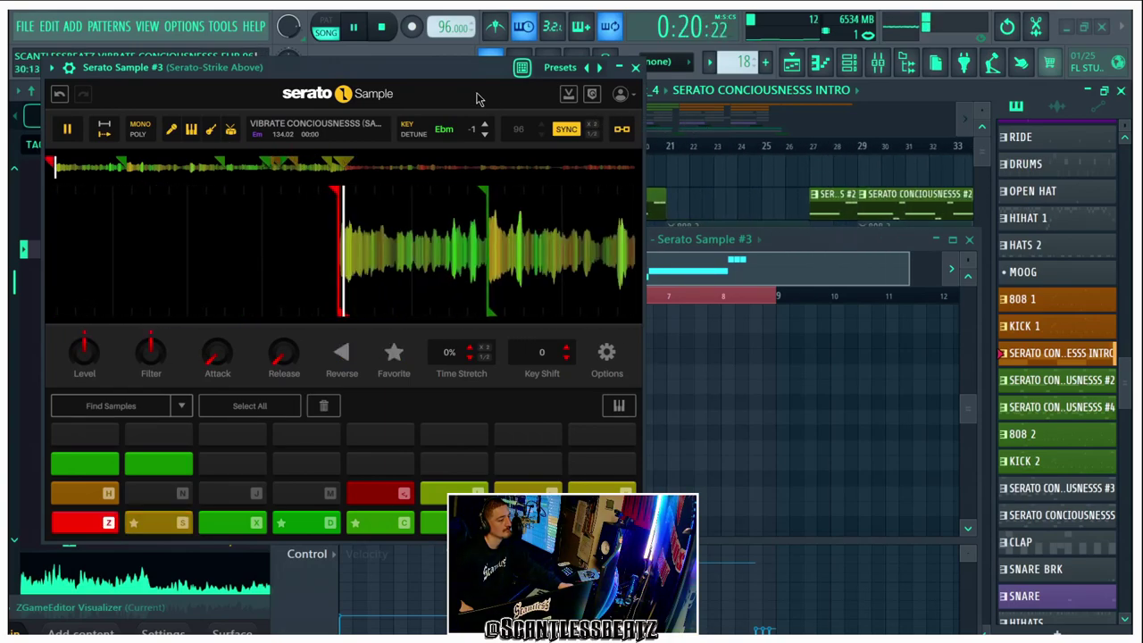
pyautogui.moveTo(444, 69); pyautogui.dragTo(874, 66)
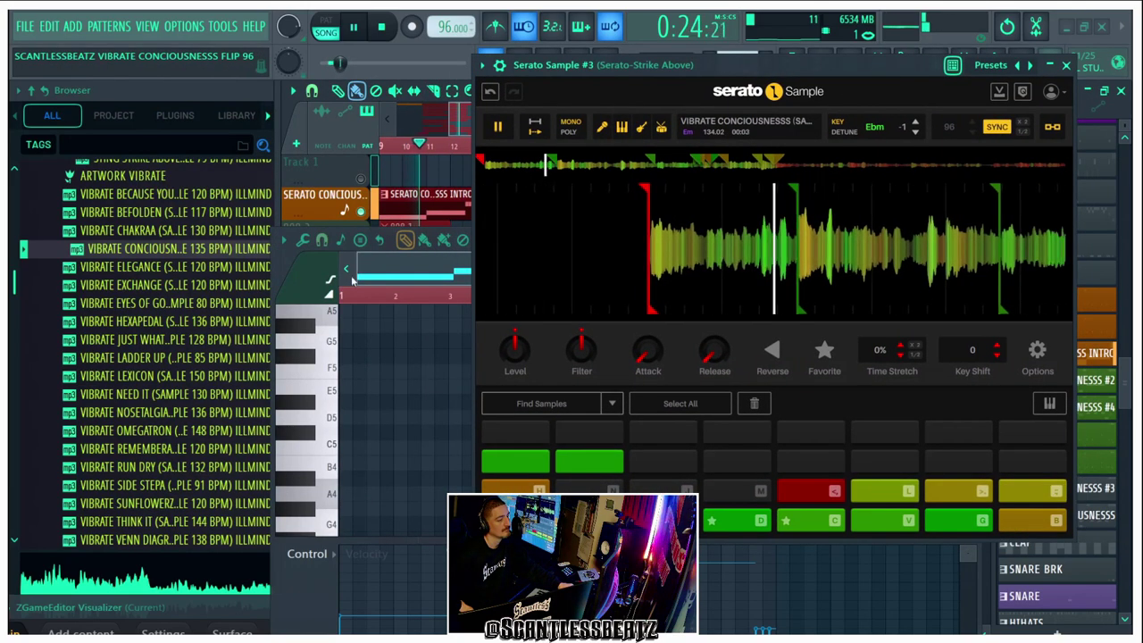
pyautogui.click(287, 258)
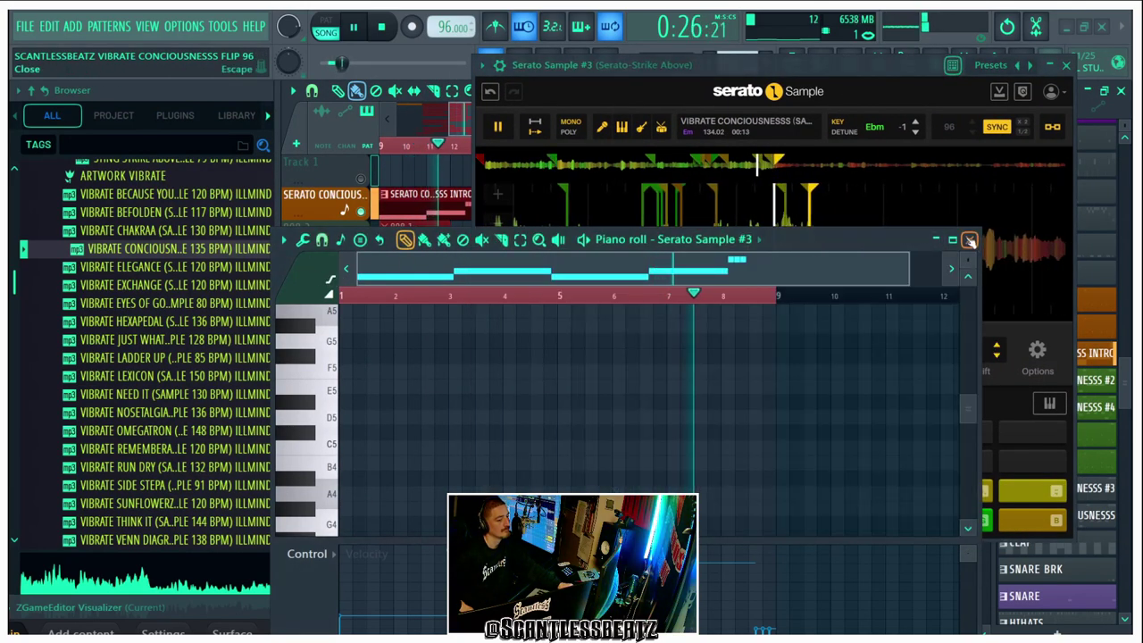
pyautogui.press('F7')
pyautogui.moveTo(607, 72)
pyautogui.mouseDown()
pyautogui.moveTo(684, 66)
pyautogui.moveTo(628, 75)
pyautogui.mouseUp()
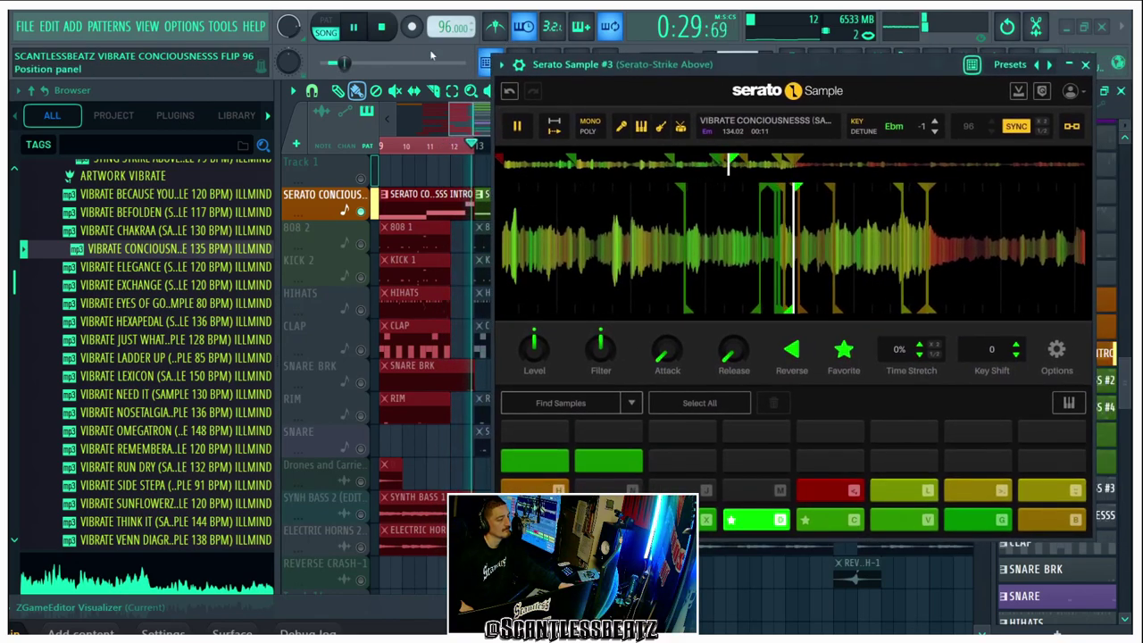
pyautogui.press('space')
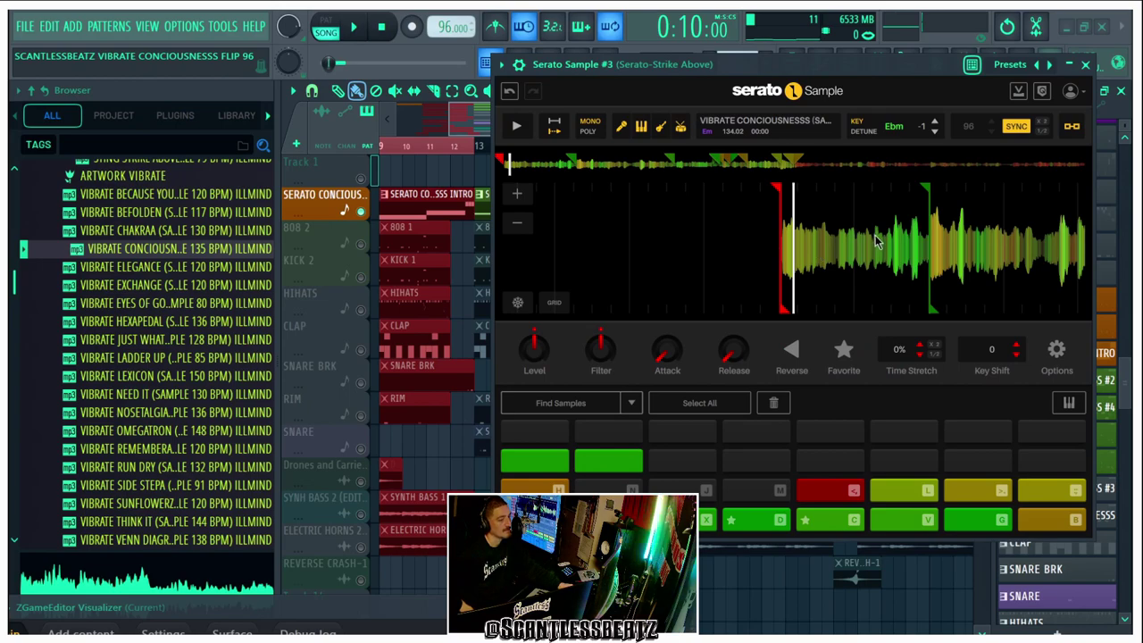
# Examine the slice markers across the VIBRATE CONCIOUSNESSS waveform in Serato Sample.
pyautogui.scroll(-1, 876, 240)
pyautogui.scroll(1, 861, 252)
pyautogui.scroll(1, 858, 250)
pyautogui.scroll(-1, 859, 250)
pyautogui.scroll(-1, 898, 223)
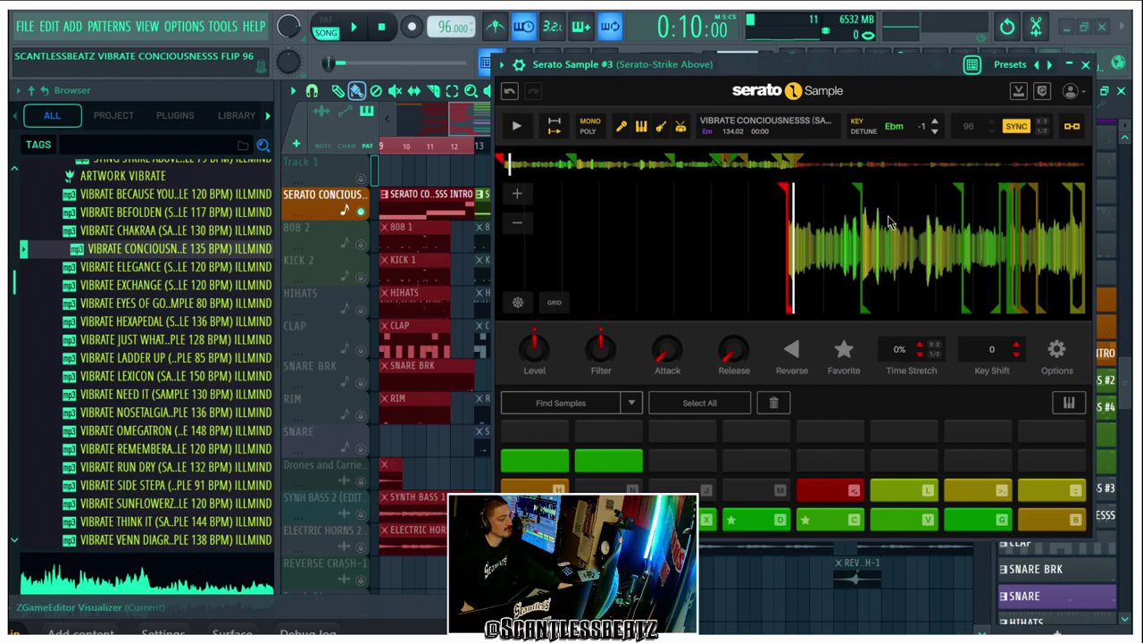
pyautogui.scroll(-1, 893, 215)
# Move Serato Sample below the playlist track, select the SERATO CONCIOUSNESSS #2 pattern and switch playback to pattern mode.
pyautogui.moveTo(677, 72); pyautogui.dragTo(467, 256)
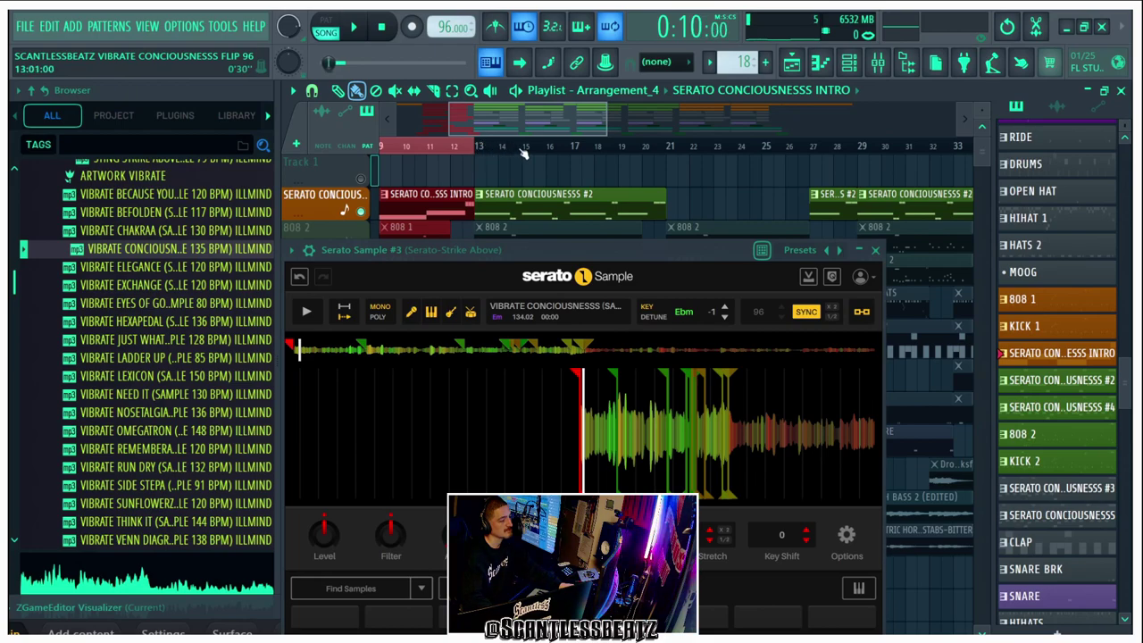
pyautogui.click(521, 196)
pyautogui.click(327, 27)
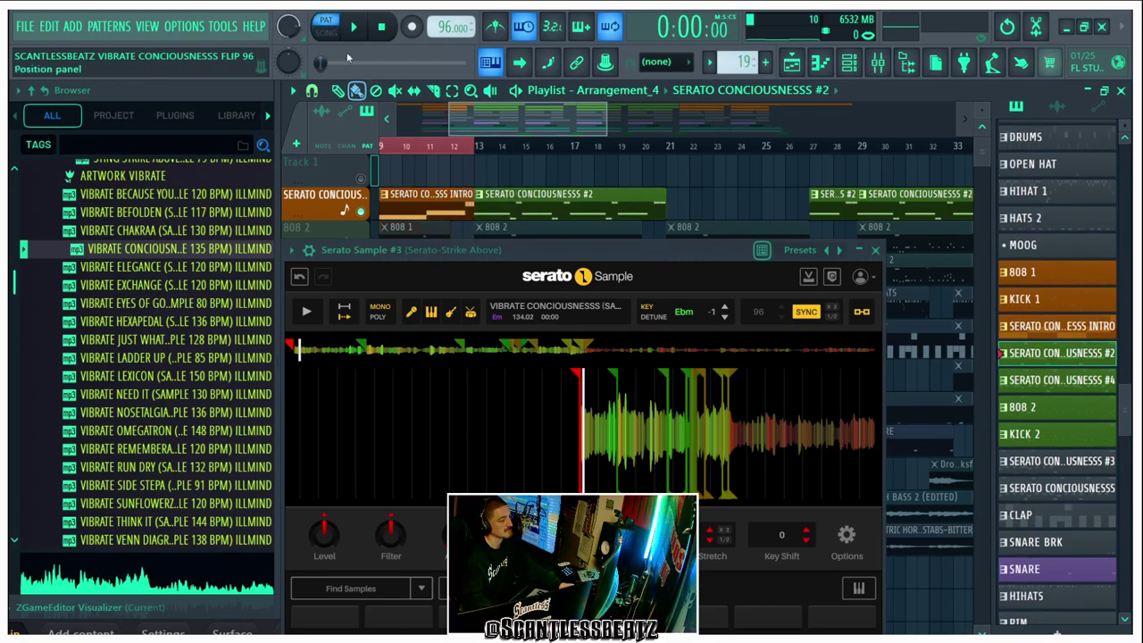
# Reopen Serato Sample #3 from the channel rack and place it higher so its waveform and pads are fully visible.
pyautogui.click(878, 249)
pyautogui.click(849, 63)
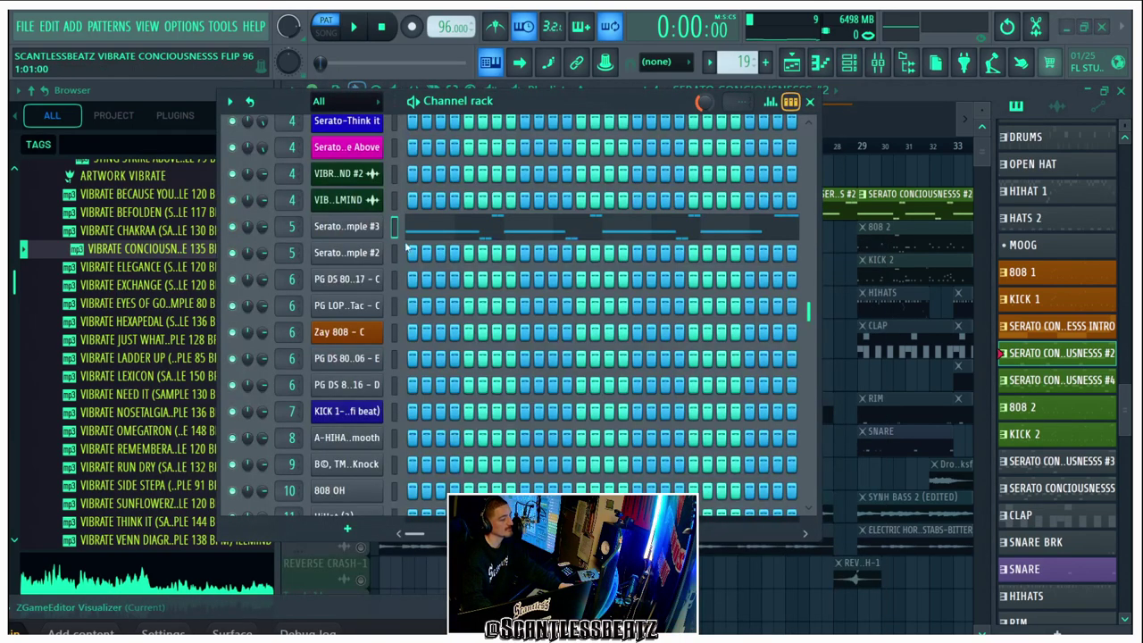
pyautogui.click(363, 229)
pyautogui.moveTo(511, 250); pyautogui.dragTo(447, 148)
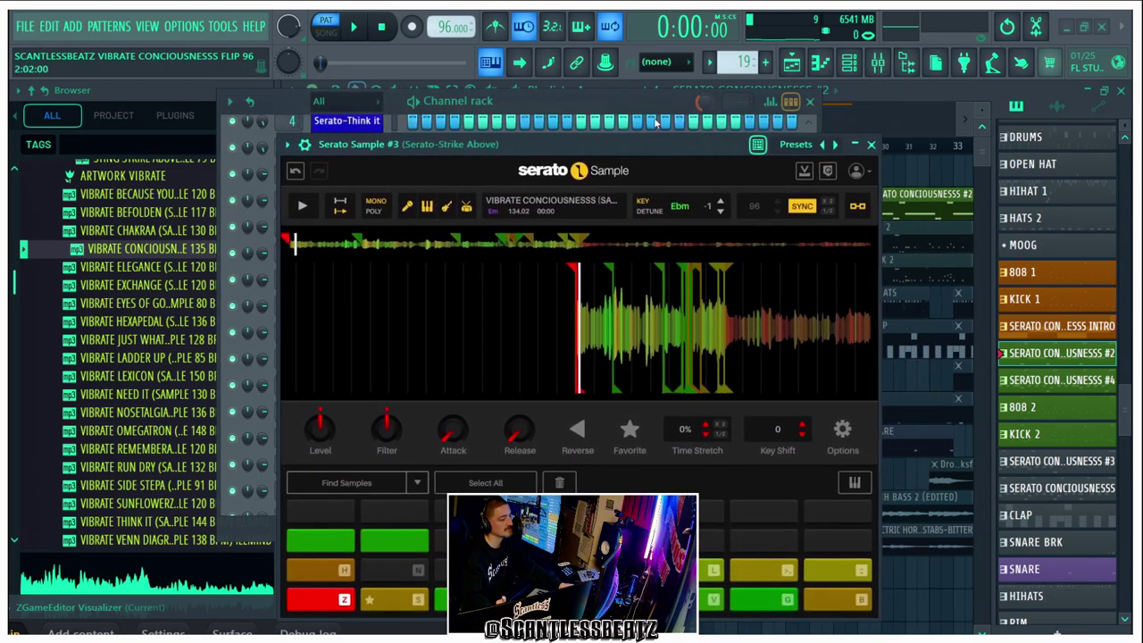
pyautogui.click(845, 72)
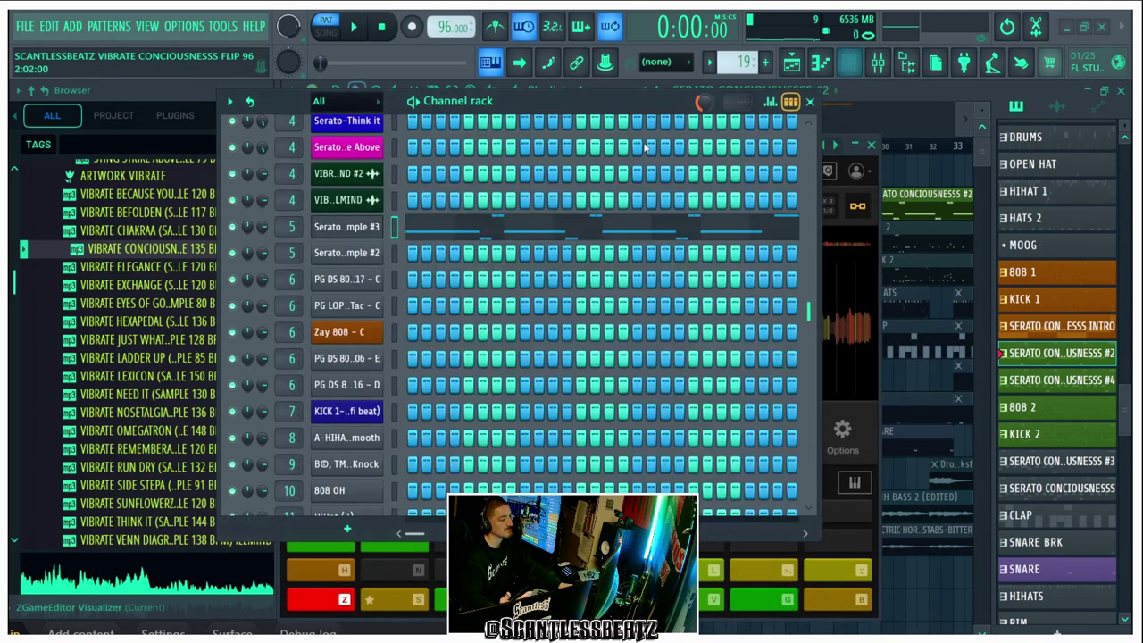
pyautogui.click(849, 65)
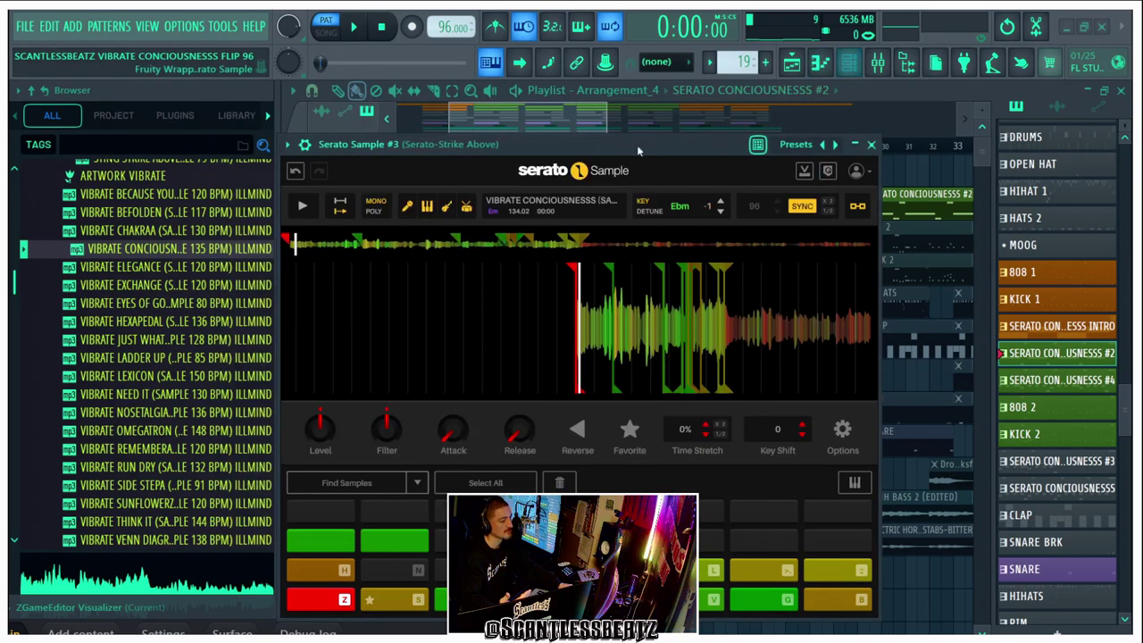
pyautogui.moveTo(610, 153); pyautogui.dragTo(593, 74)
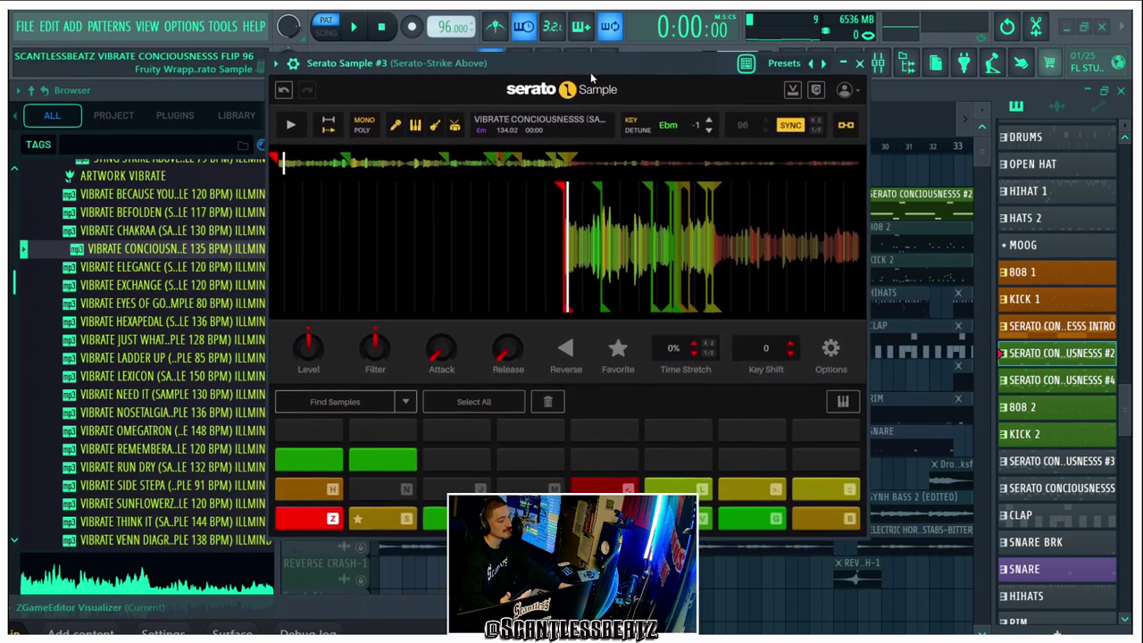
# Play the SERATO CONCIOUSNESSS #2 pattern, watch which slices it triggers on the enlarged Serato Sample waveform, and stop playback.
pyautogui.scroll(2, 587, 235)
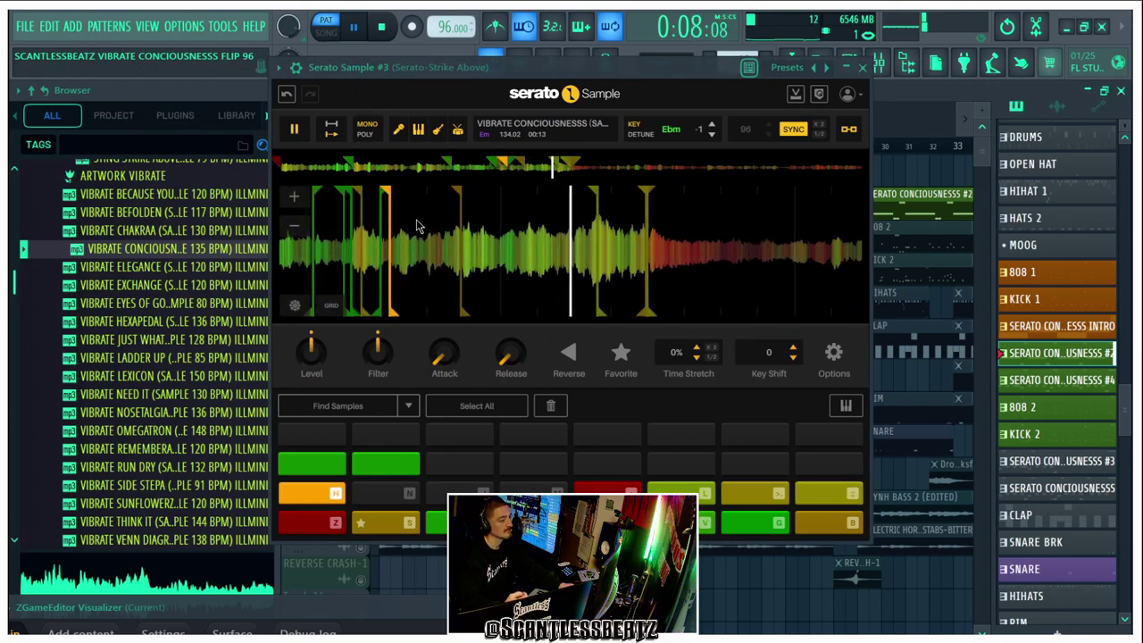
pyautogui.scroll(-3, 411, 230)
pyautogui.scroll(2, 411, 230)
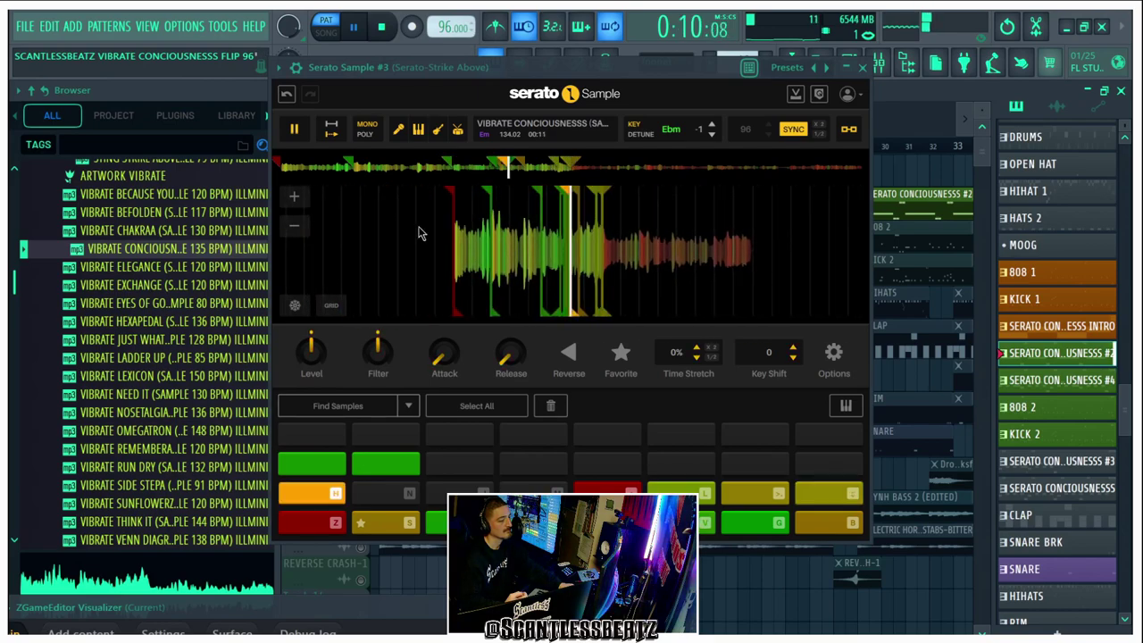
pyautogui.scroll(1, 414, 232)
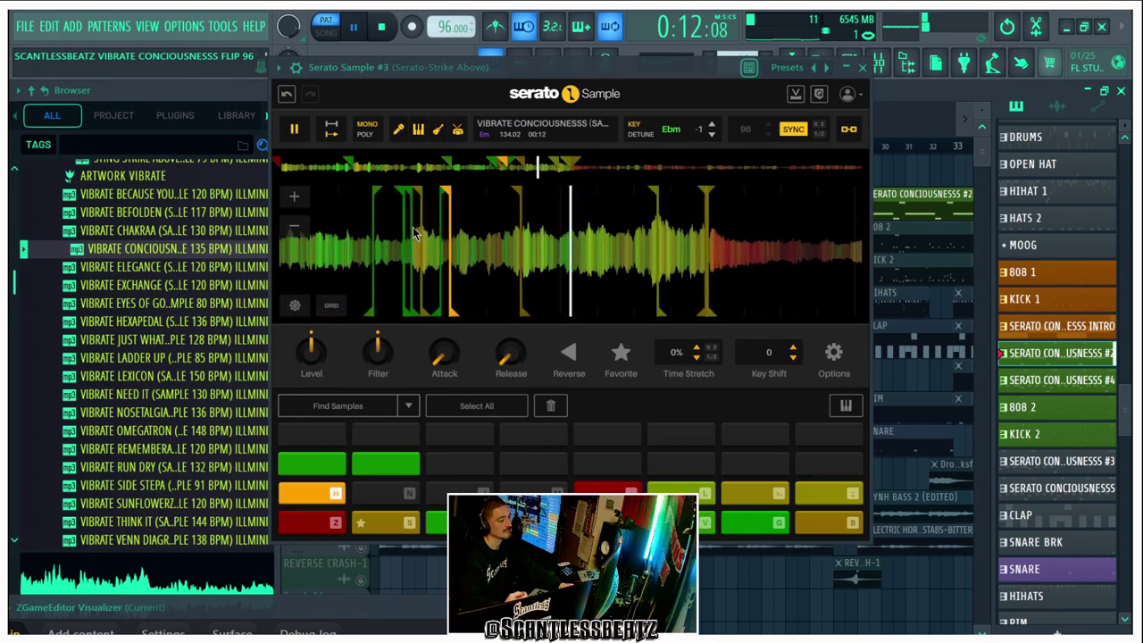
pyautogui.scroll(-1, 414, 234)
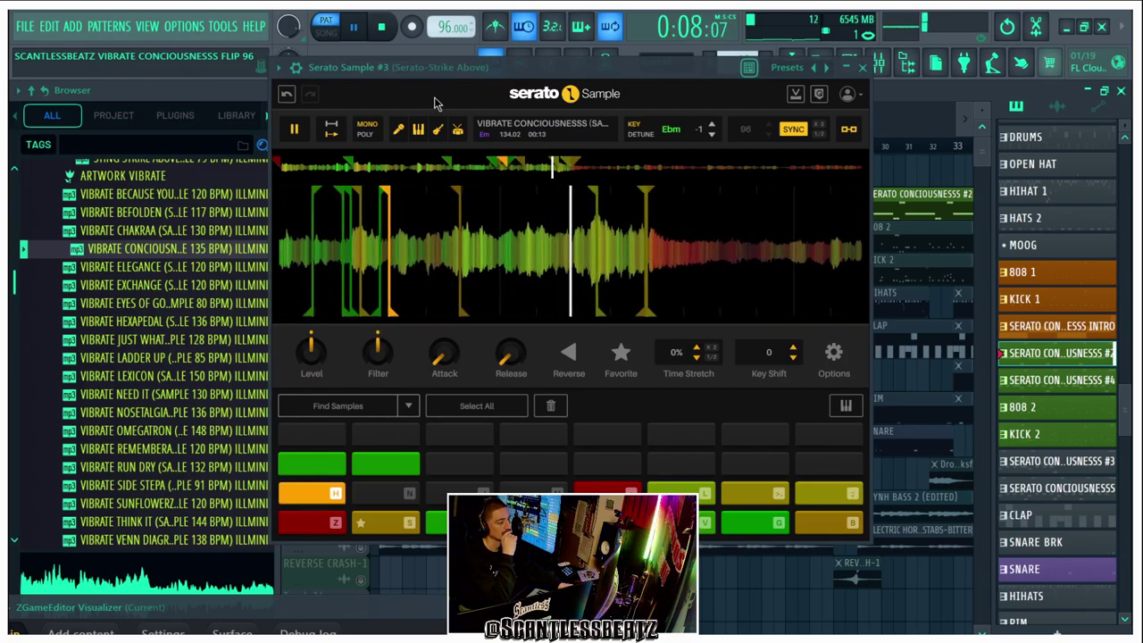
pyautogui.moveTo(435, 73); pyautogui.dragTo(421, 105)
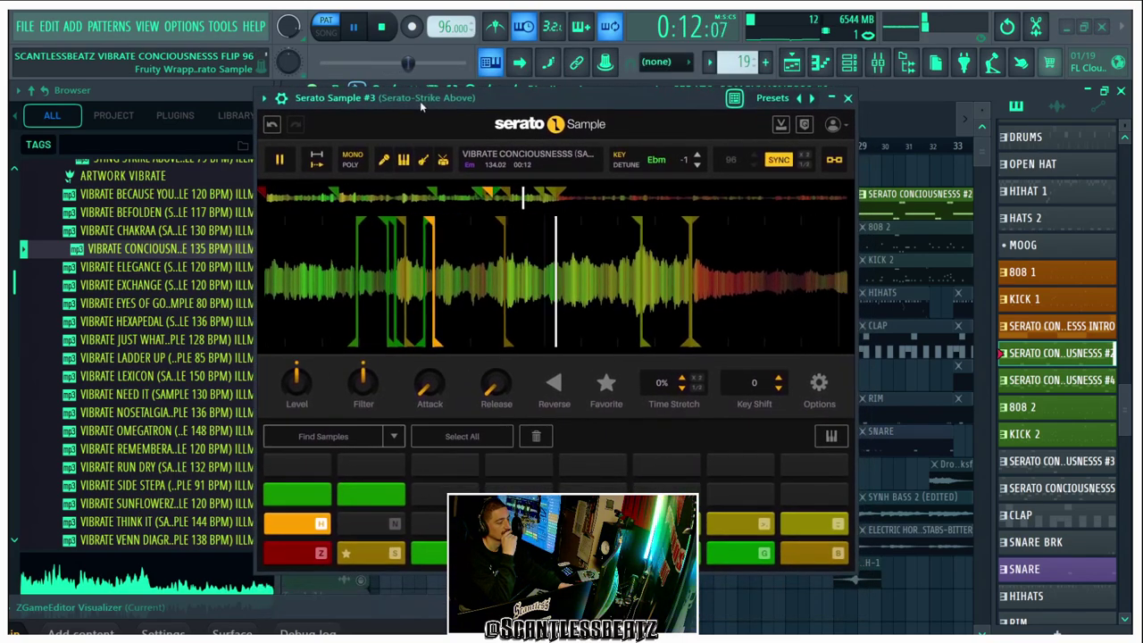
pyautogui.click(381, 29)
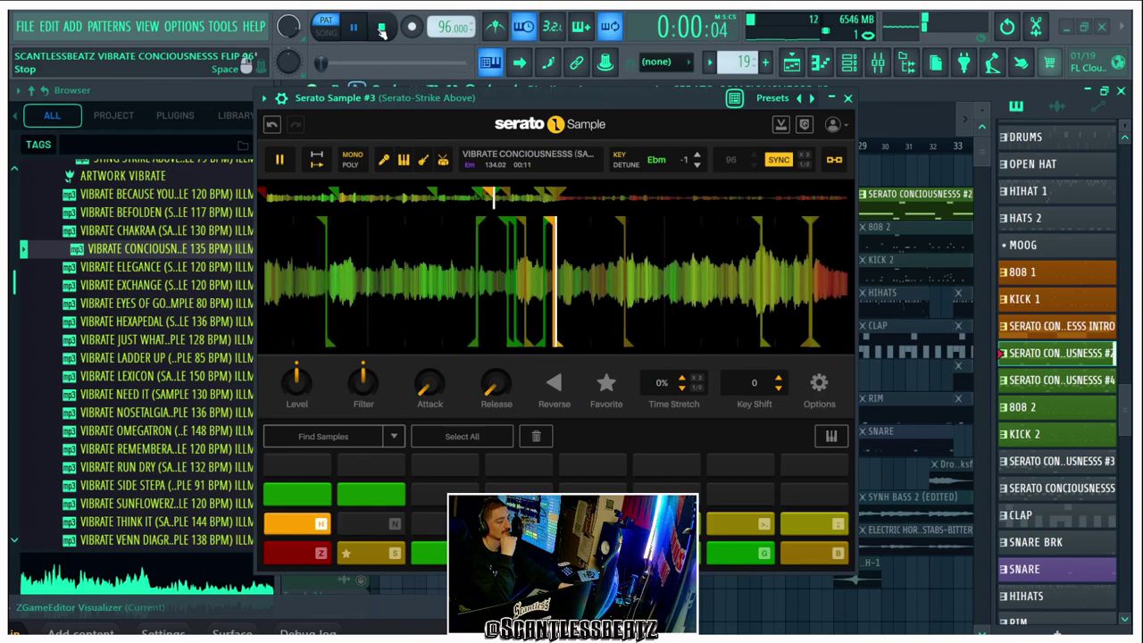
# Close Serato Sample, clear the playlist's loop region, and unmute all tracks in song mode.
pyautogui.click(848, 98)
pyautogui.scroll(-3, 471, 151)
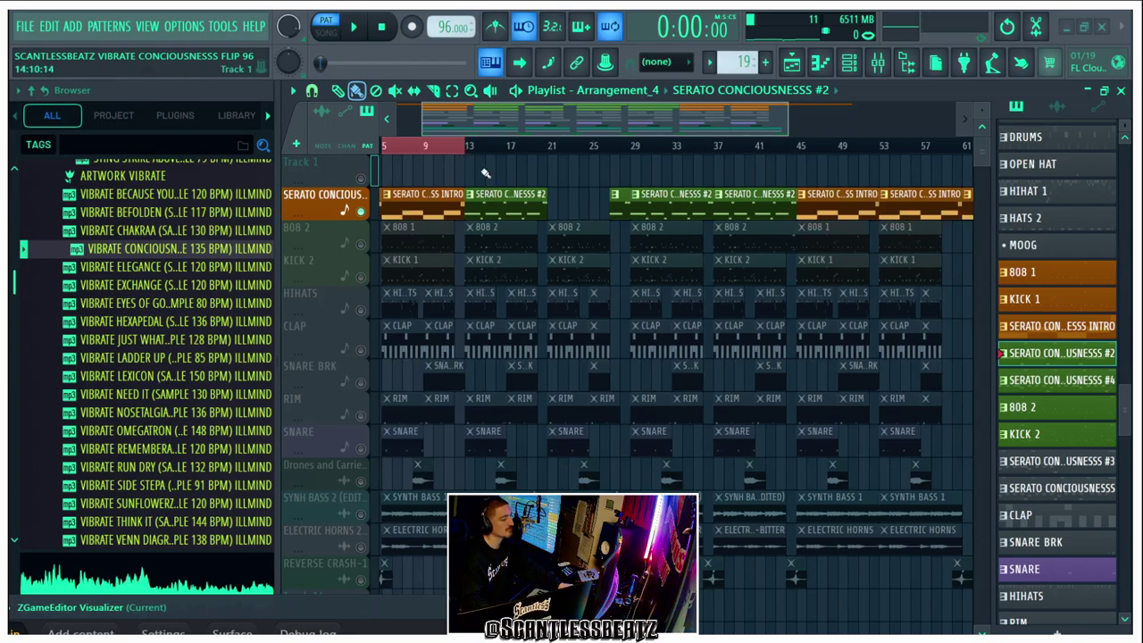
pyautogui.scroll(-2, 466, 152)
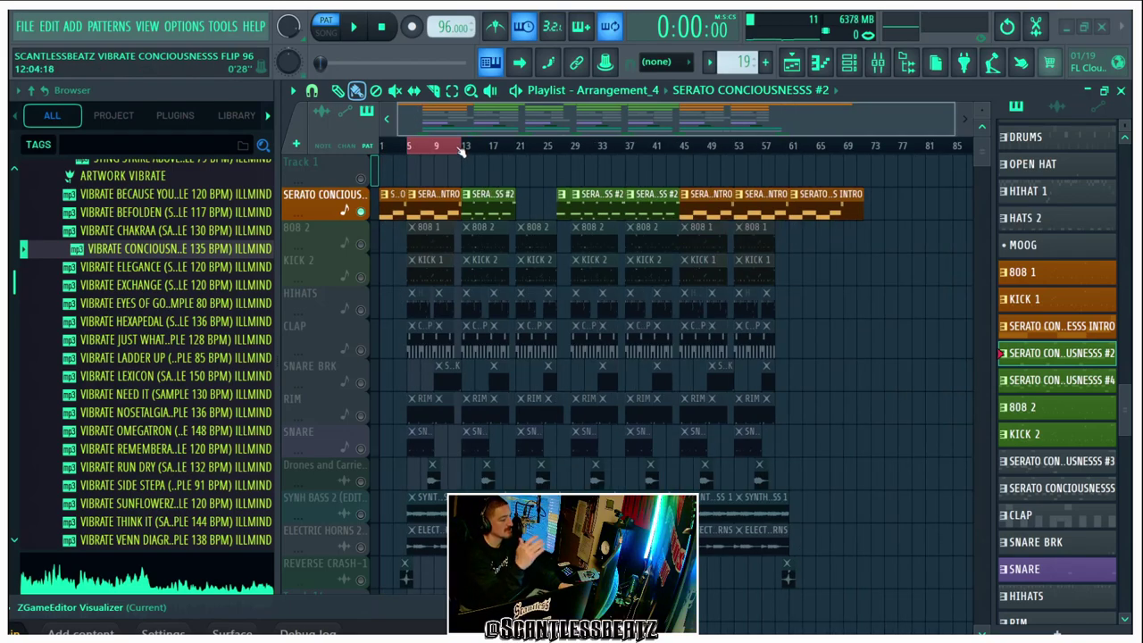
pyautogui.click(429, 151)
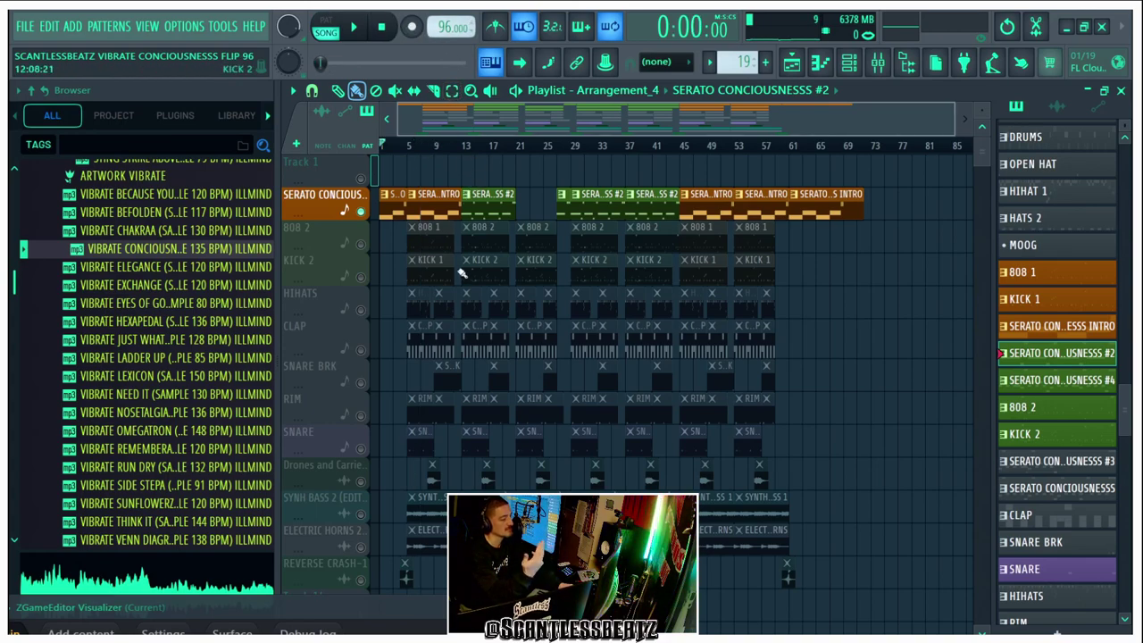
pyautogui.click(361, 243)
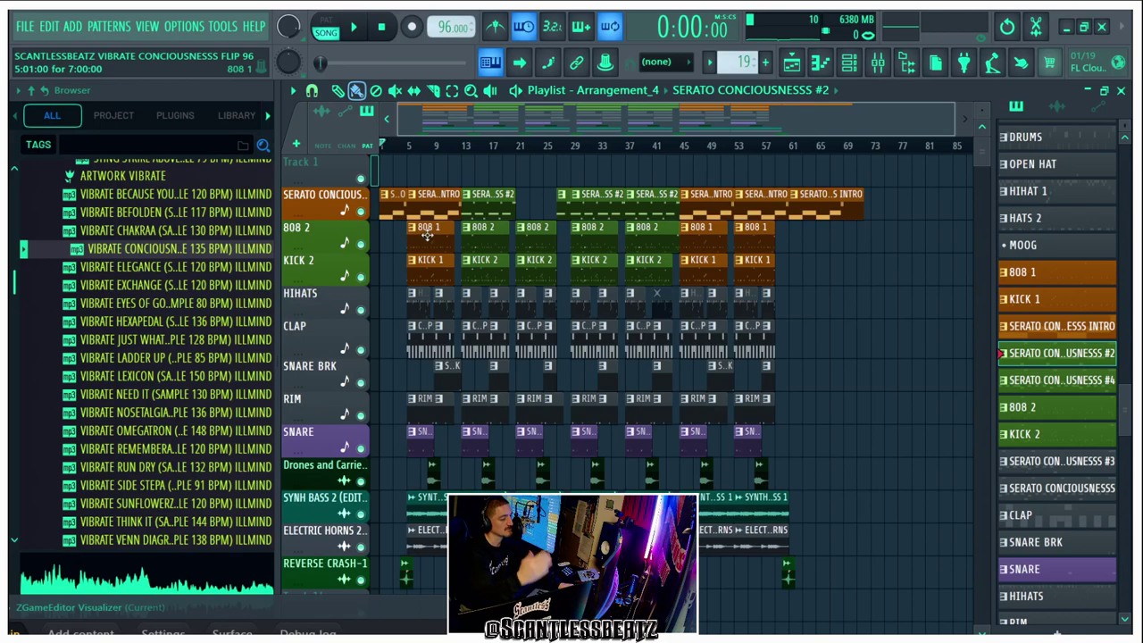
# Set the ZGameEditor Visualizer window mode to Detached and place the artwork preview over the end of the playlist, clear of most clips.
pyautogui.scroll(-3, 429, 234)
pyautogui.moveTo(312, 614); pyautogui.dragTo(375, 216)
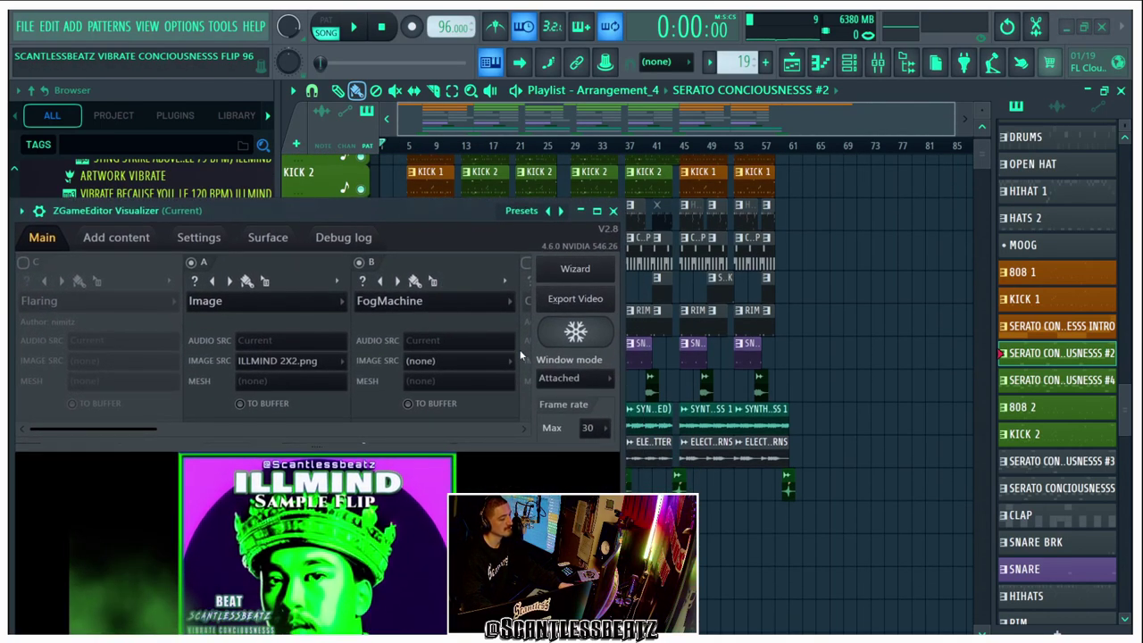
pyautogui.click(572, 377)
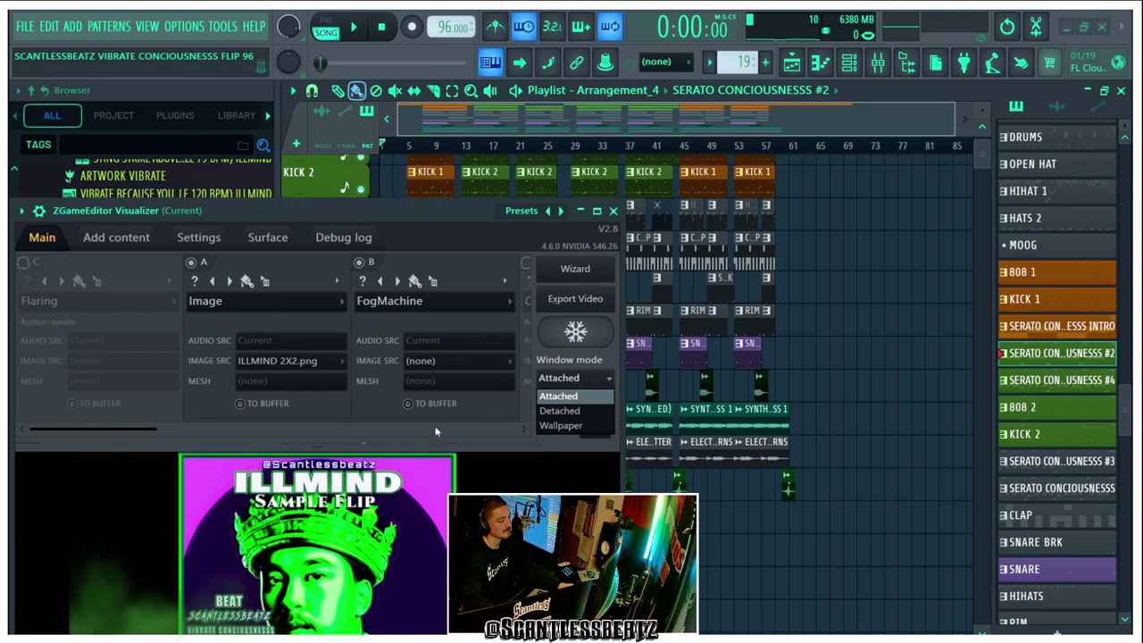
pyautogui.click(587, 410)
pyautogui.moveTo(487, 218); pyautogui.dragTo(362, 586)
pyautogui.moveTo(430, 277); pyautogui.dragTo(558, 140)
pyautogui.moveTo(402, 546); pyautogui.dragTo(645, 428)
pyautogui.moveTo(706, 145); pyautogui.dragTo(789, 80)
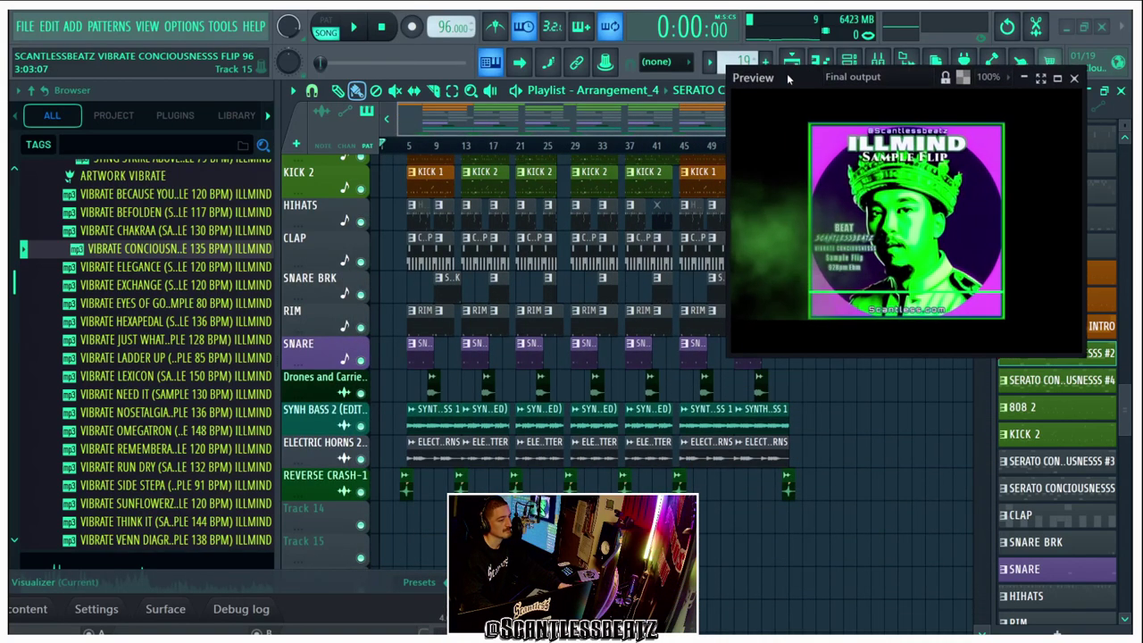
# Widen the playlist across the browser area and move the ZGameEditor Visualizer window down off the tracks.
pyautogui.moveTo(275, 176); pyautogui.dragTo(18, 178)
pyautogui.scroll(1, 237, 274)
pyautogui.scroll(1, 237, 274)
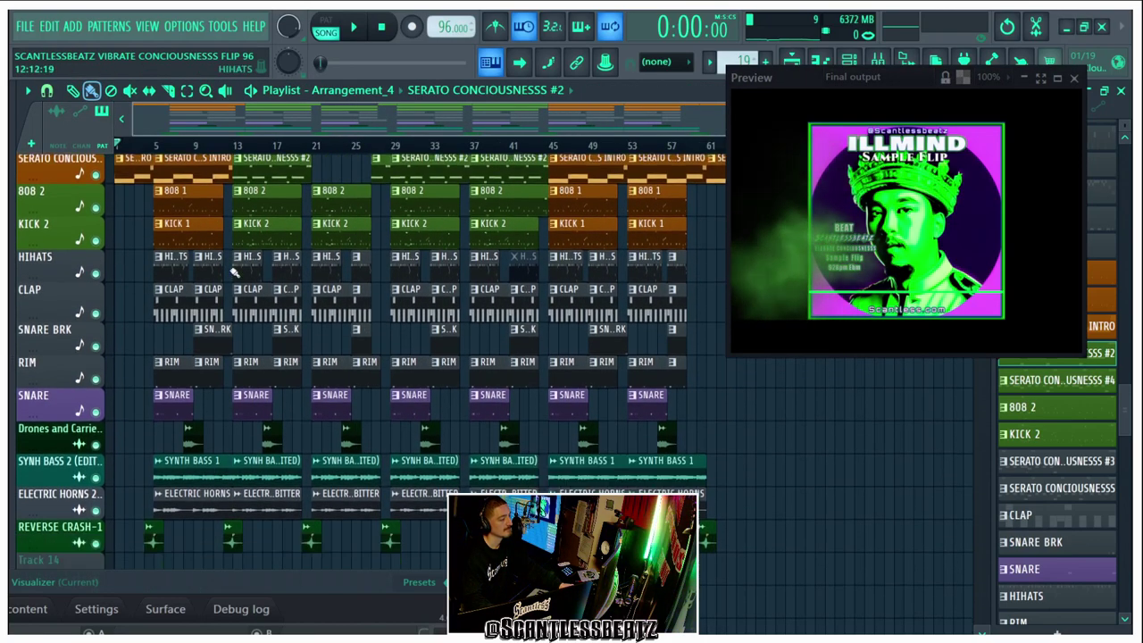
pyautogui.scroll(-1, 229, 268)
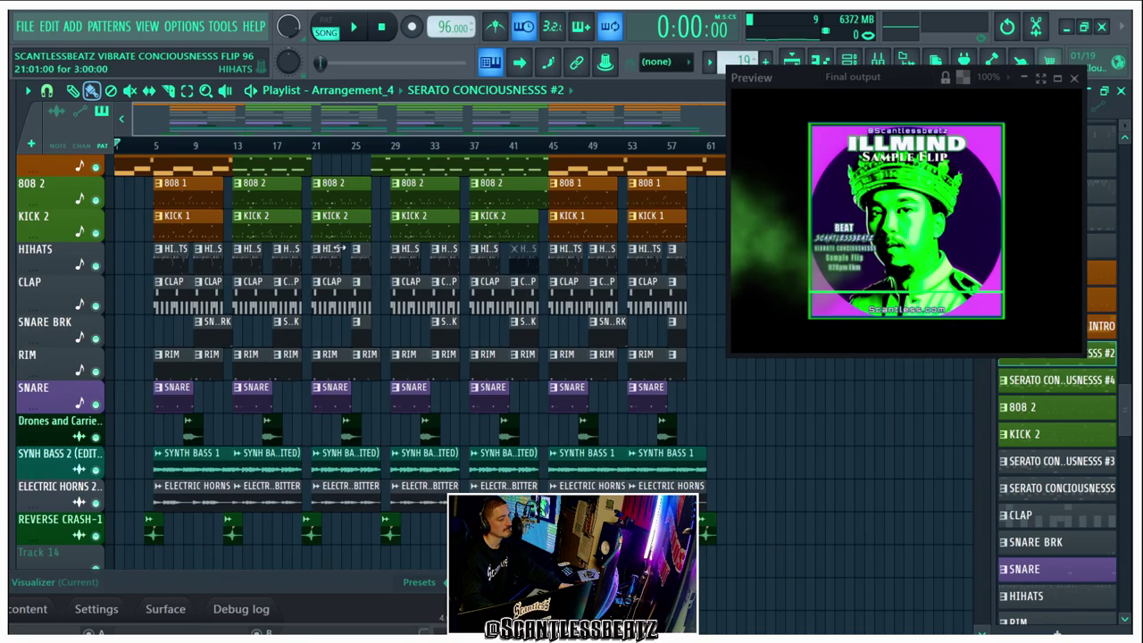
pyautogui.scroll(1, 334, 249)
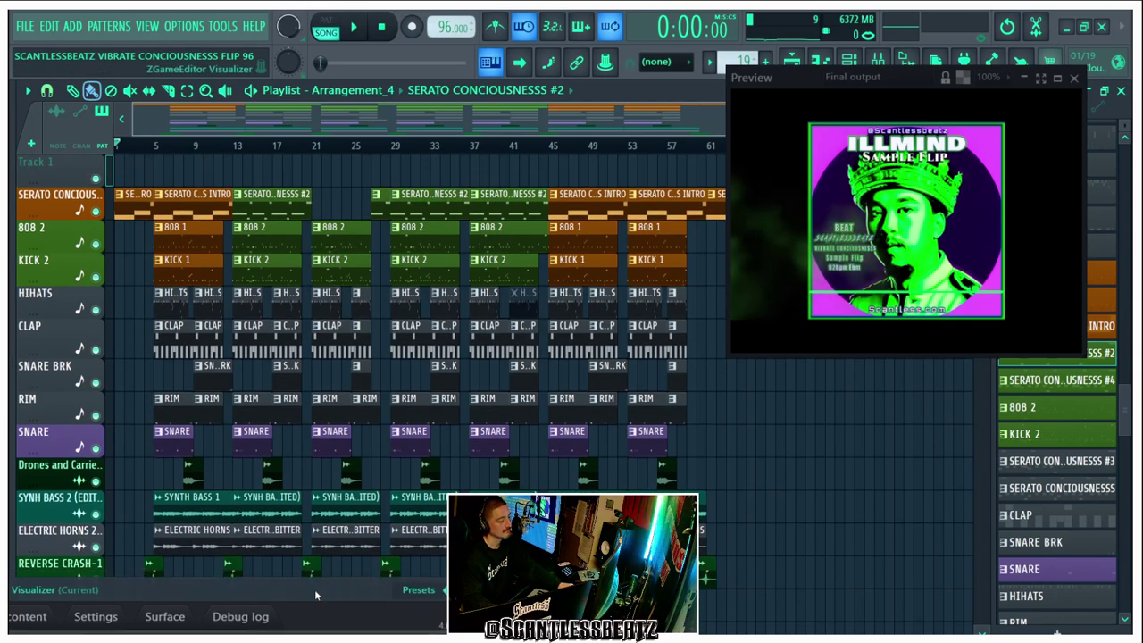
pyautogui.moveTo(315, 584); pyautogui.dragTo(312, 630)
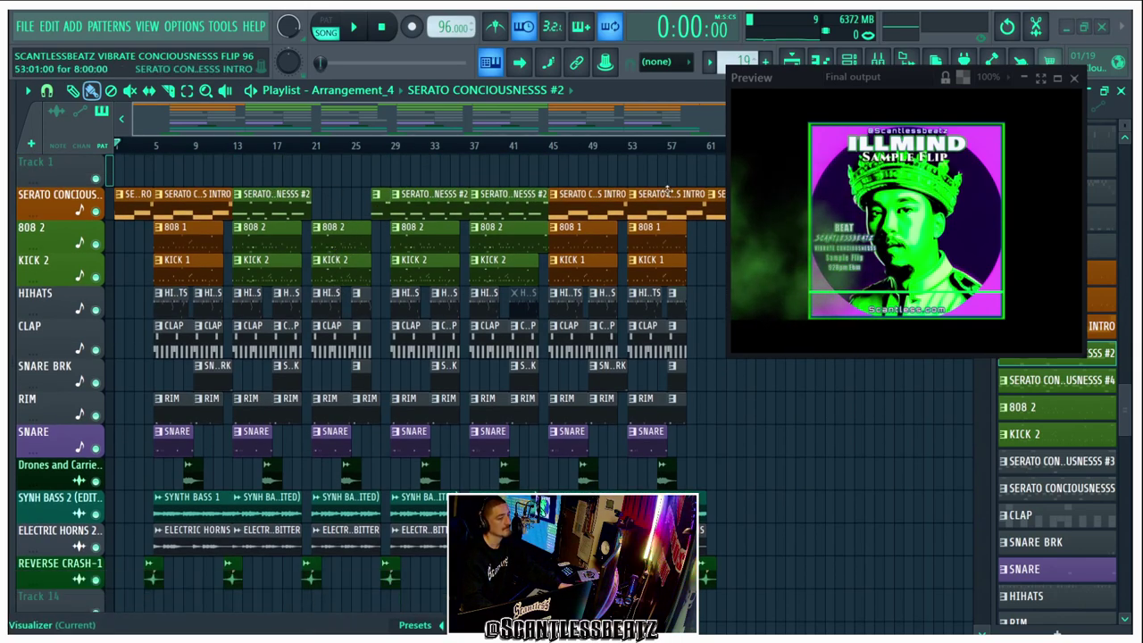
# Delete the empty Track 1 from the playlist and play the full arrangement with the artwork preview in view.
pyautogui.rightClick(51, 157)
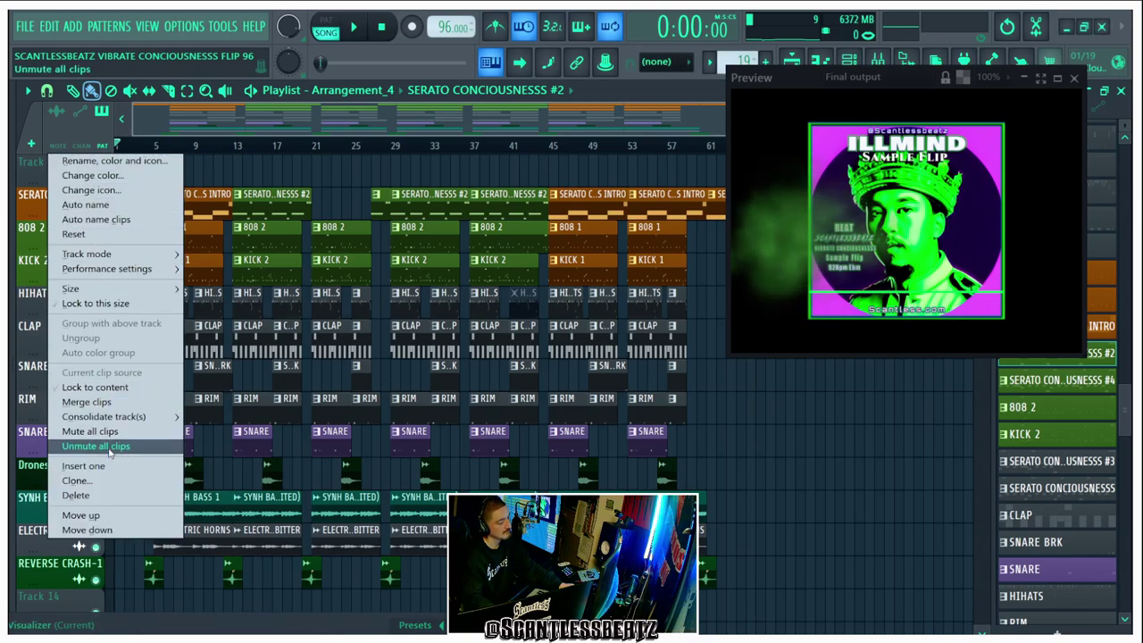
pyautogui.click(85, 495)
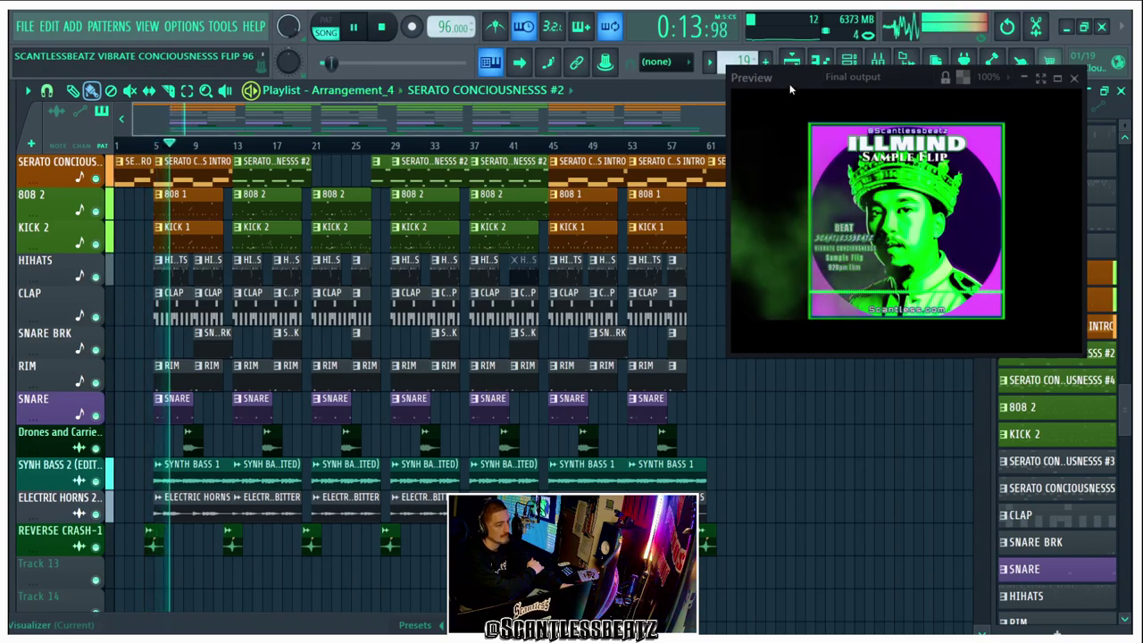
pyautogui.moveTo(790, 86); pyautogui.dragTo(800, 64)
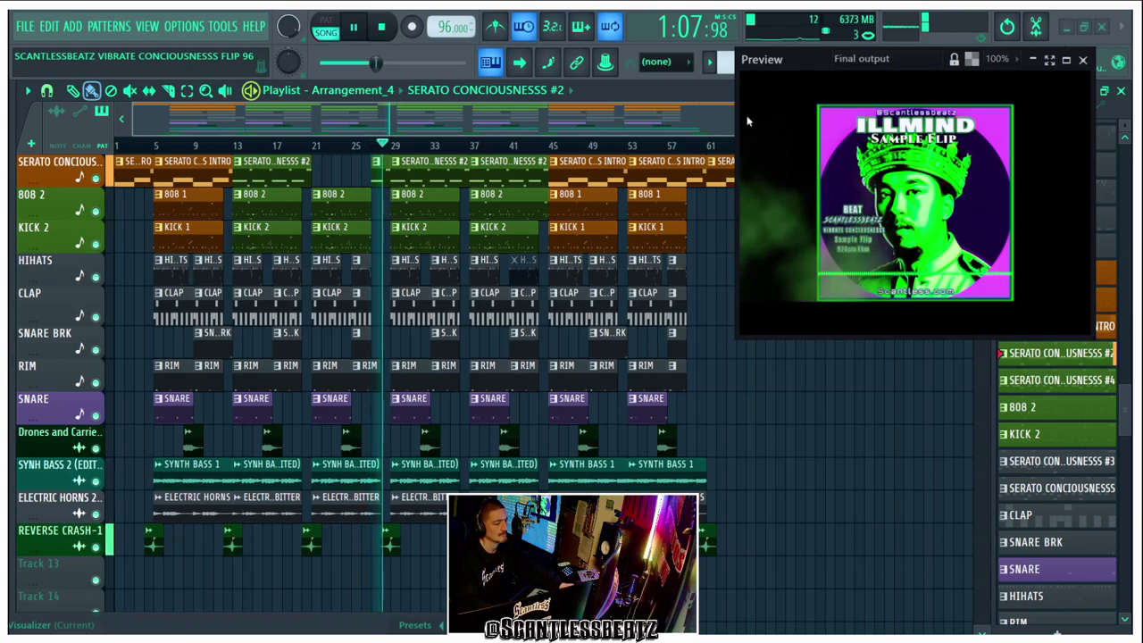
# Select the mixer's Current track holding the ZGameEditor Visualizer, bring the artwork preview to the front, and close the mixer.
pyautogui.moveTo(805, 55); pyautogui.dragTo(772, 103)
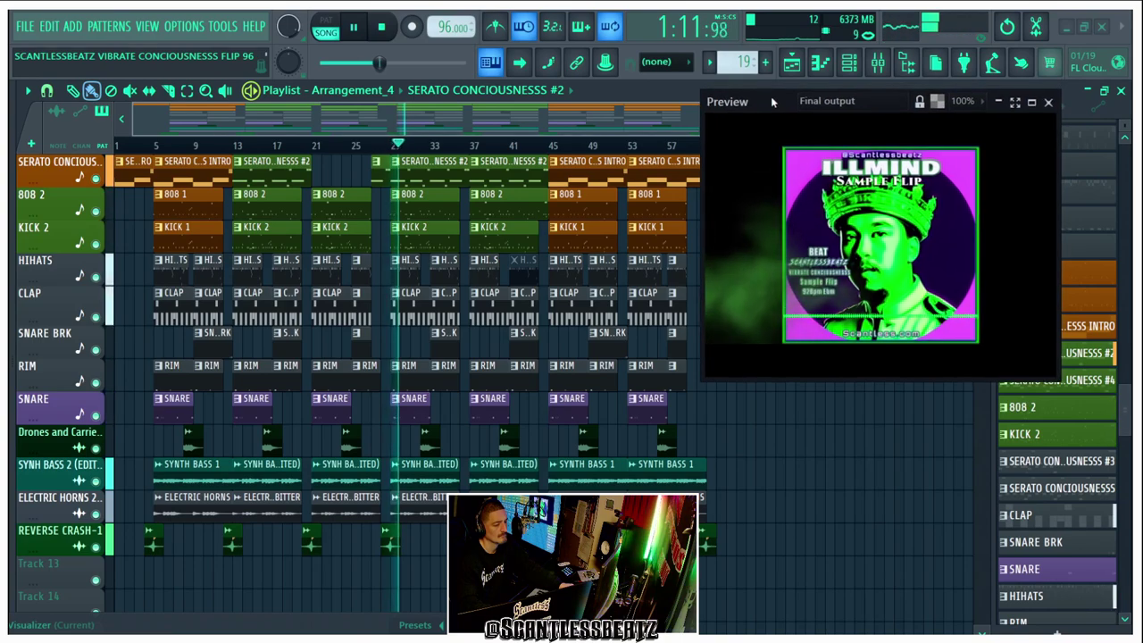
pyautogui.click(878, 62)
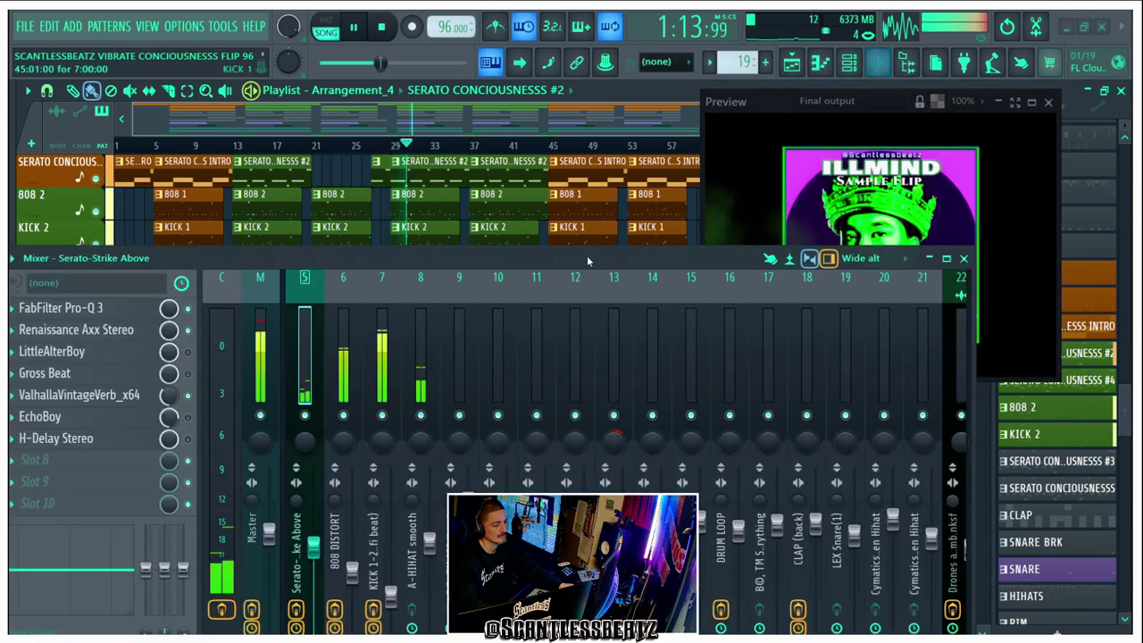
pyautogui.click(260, 357)
pyautogui.click(231, 352)
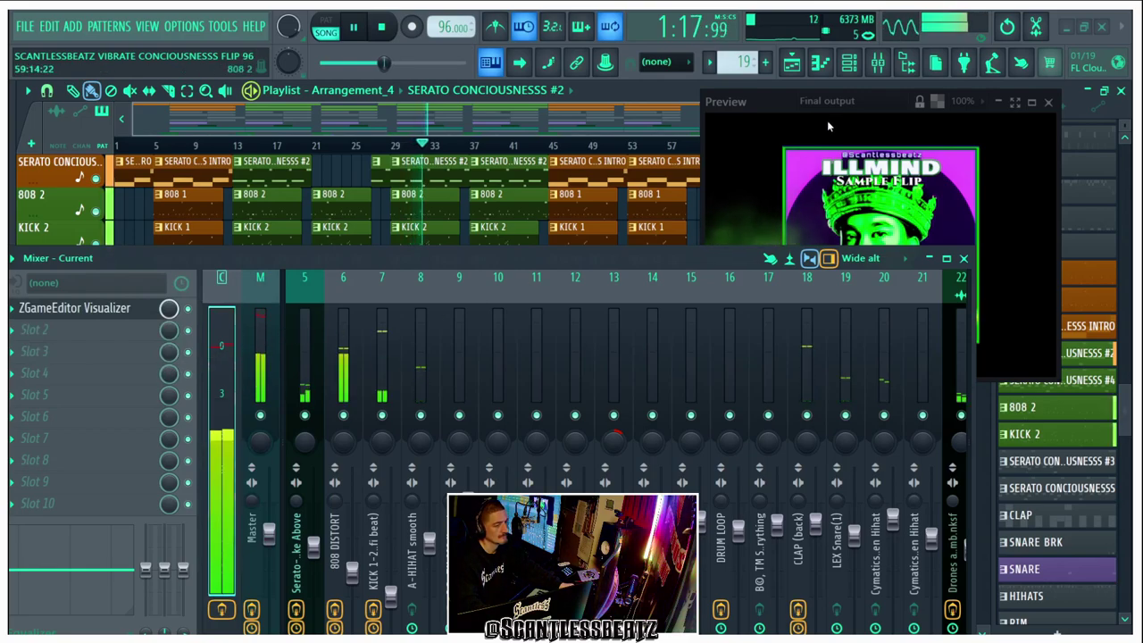
pyautogui.click(786, 95)
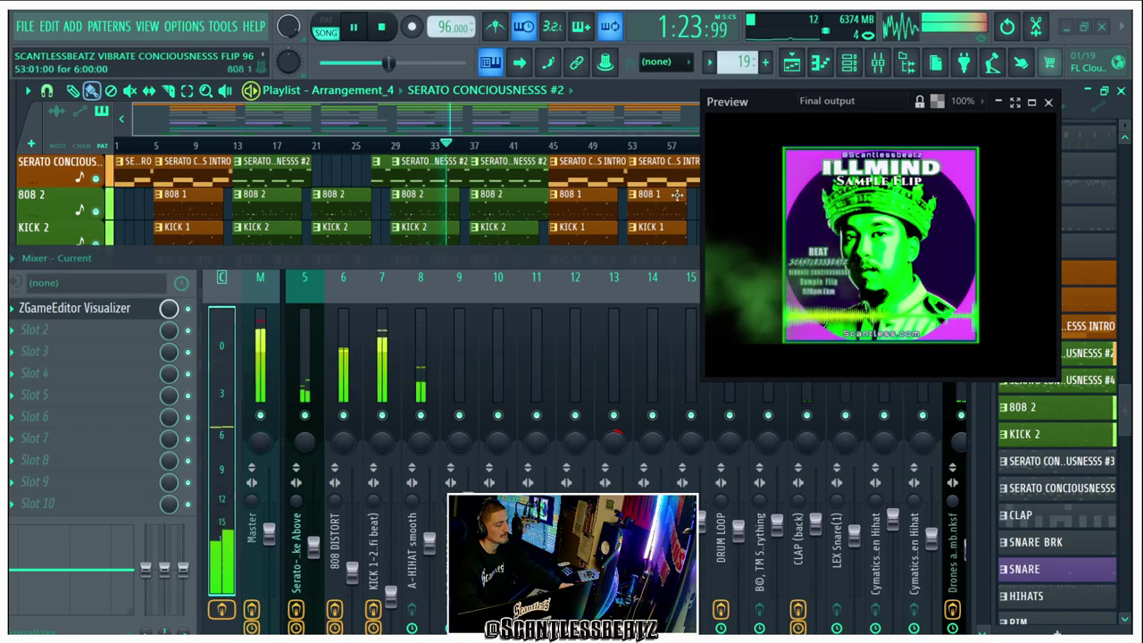
pyautogui.click(879, 62)
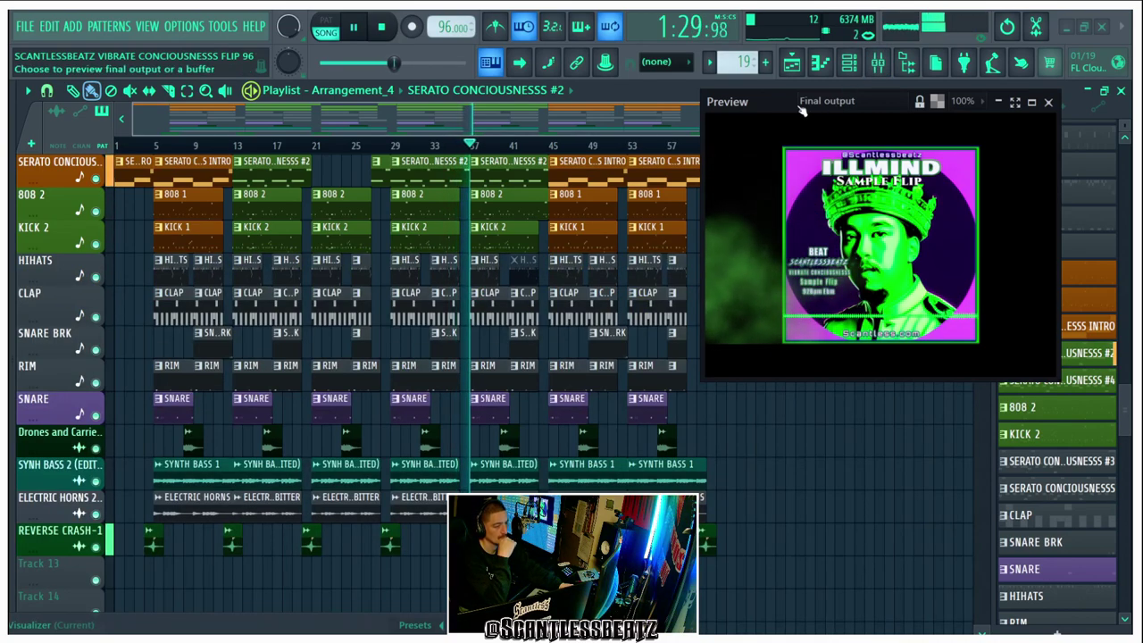
# Move the artwork preview clear of the tracks and follow the arrangement through its closing SERATO CONCIOUSNESSS INTRO section.
pyautogui.moveTo(782, 97); pyautogui.dragTo(825, 93)
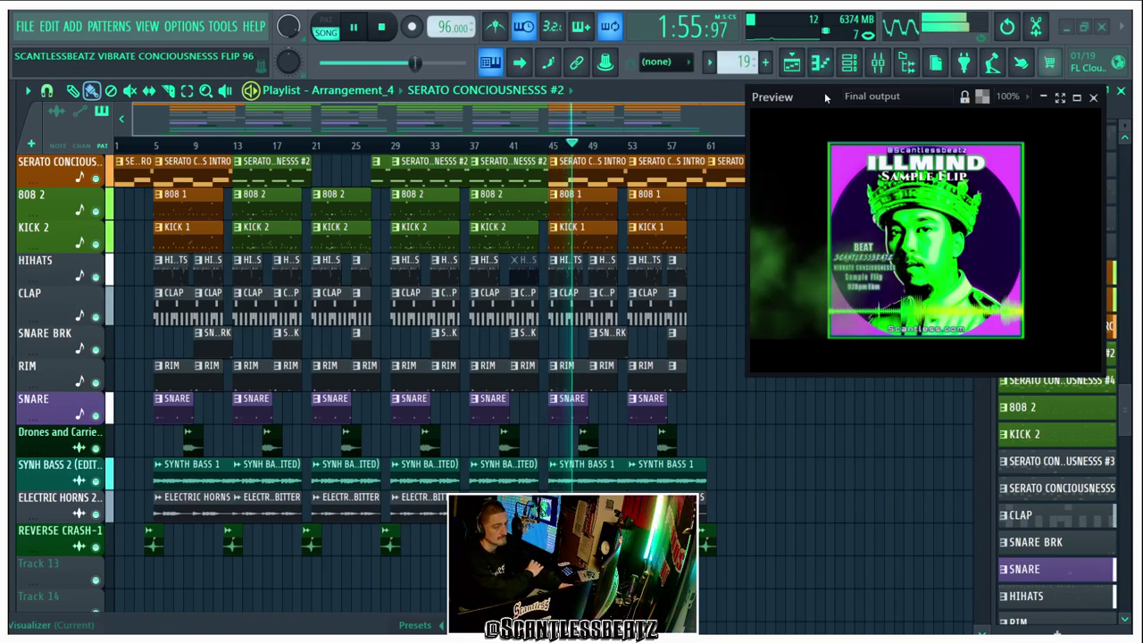
pyautogui.moveTo(825, 95); pyautogui.dragTo(853, 22)
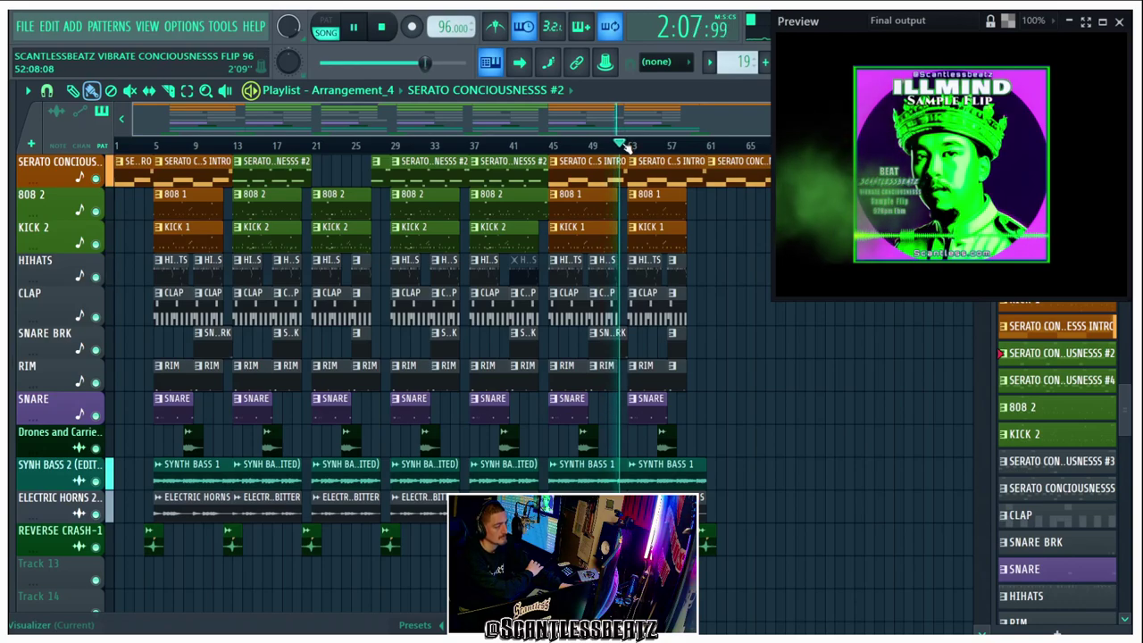
pyautogui.scroll(2, 628, 141)
pyautogui.moveTo(634, 114); pyautogui.dragTo(768, 120)
pyautogui.hscroll(-1, 766, 122)
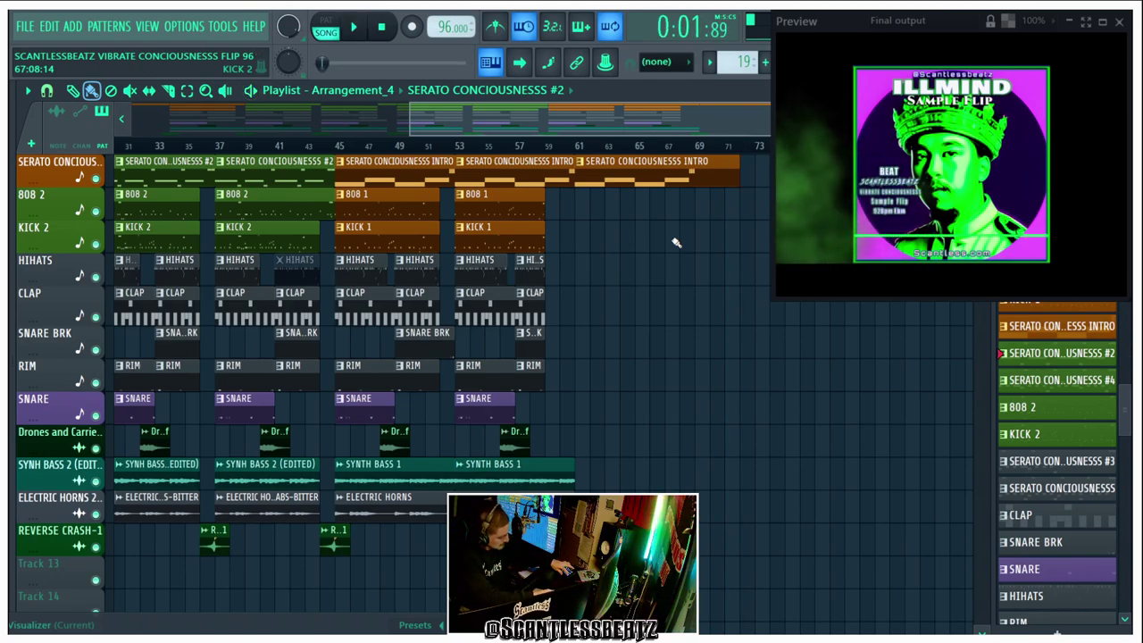
# Select the SERATO CONCIOUSNESSS INTRO pattern, inspect its Serato Sample #3 chops from the channel rack, and close the sampler.
pyautogui.click(642, 176)
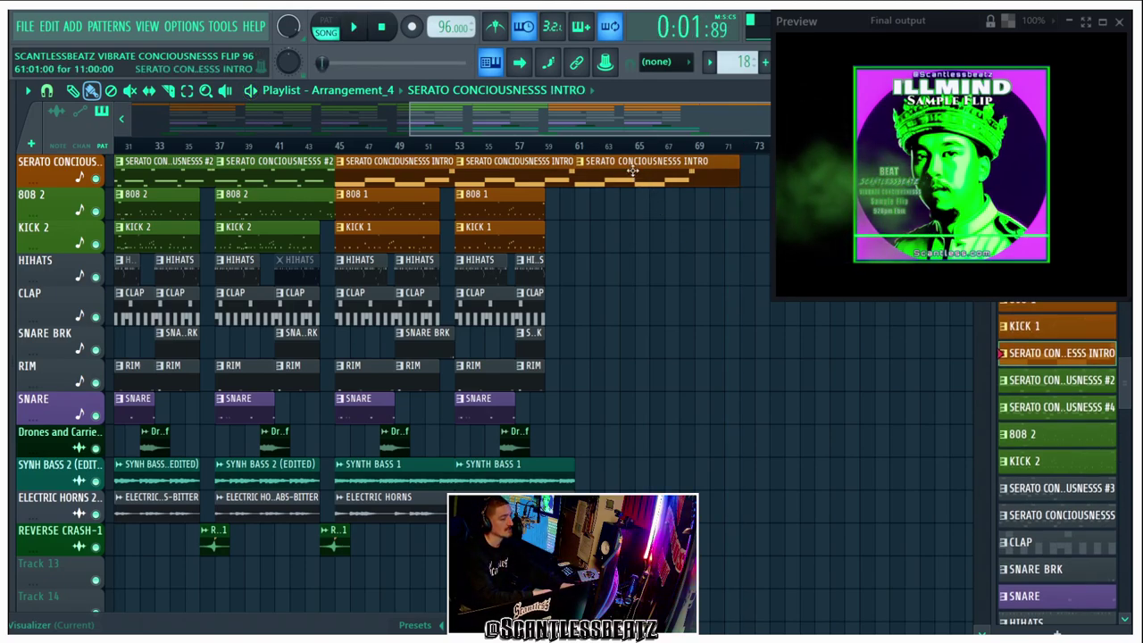
pyautogui.moveTo(831, 21); pyautogui.dragTo(797, 123)
pyautogui.click(850, 63)
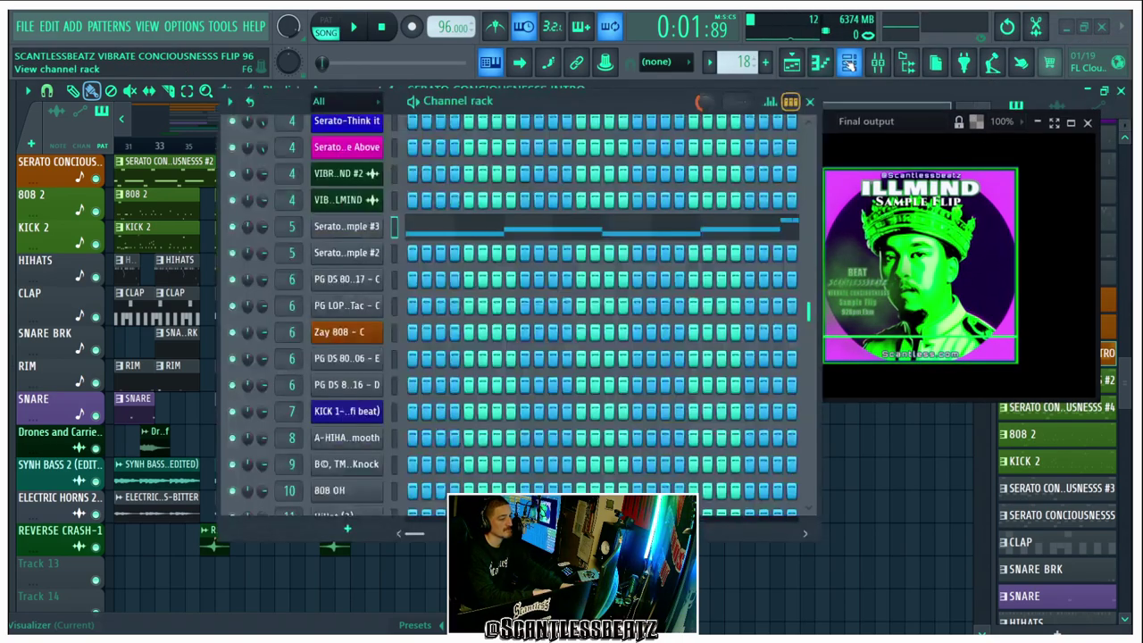
pyautogui.click(357, 230)
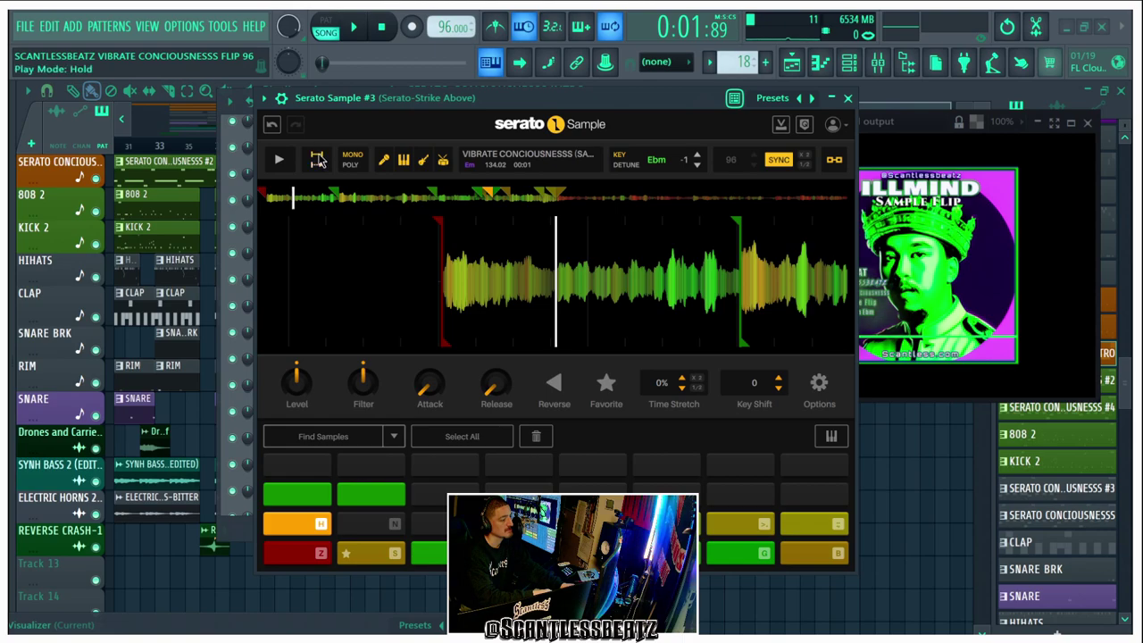
pyautogui.click(847, 99)
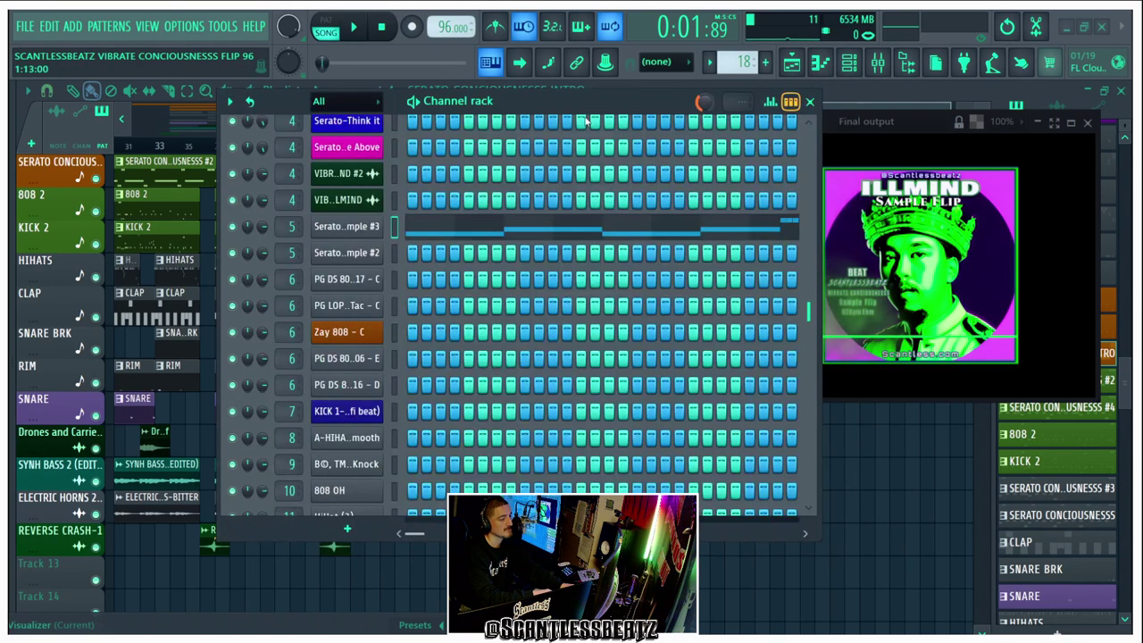
# Return to the playlist, review the arrangement from end to start, and place the playhead at bar 5 where the drums begin.
pyautogui.click(800, 70)
pyautogui.scroll(-2, 616, 147)
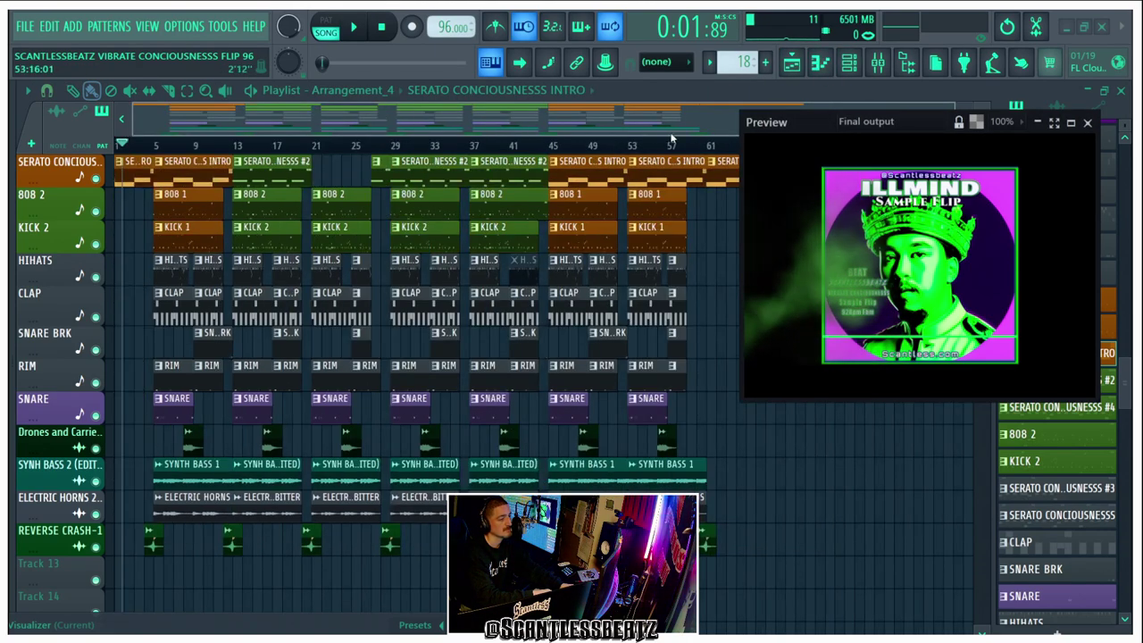
pyautogui.scroll(5, 601, 134)
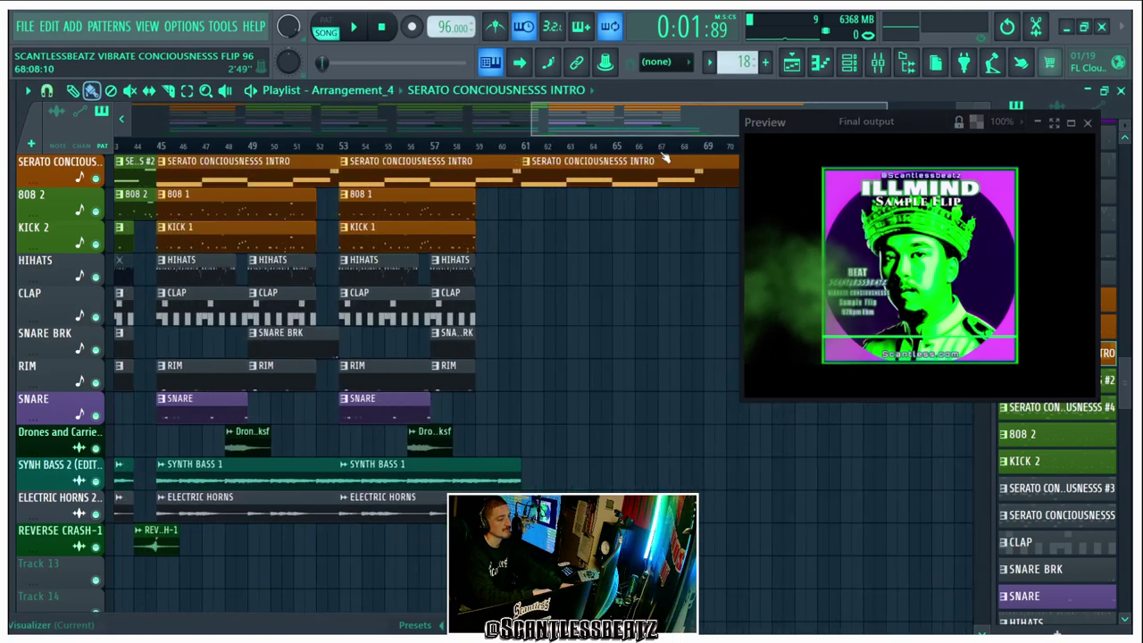
pyautogui.scroll(-4, 666, 156)
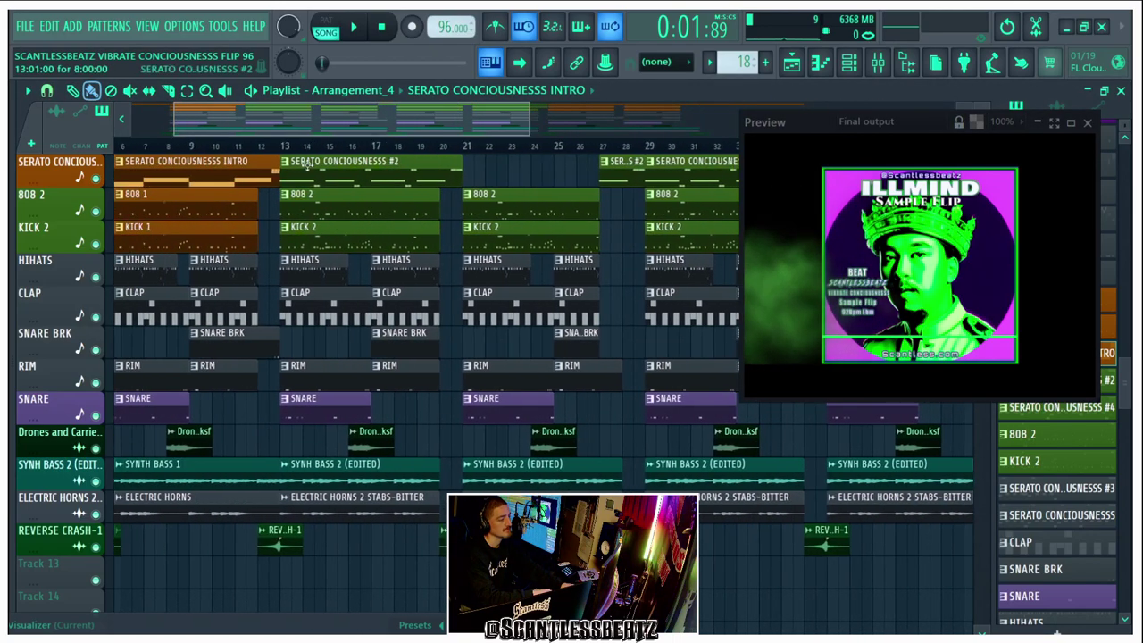
pyautogui.hscroll(-2, 128, 146)
pyautogui.scroll(-4, 187, 288)
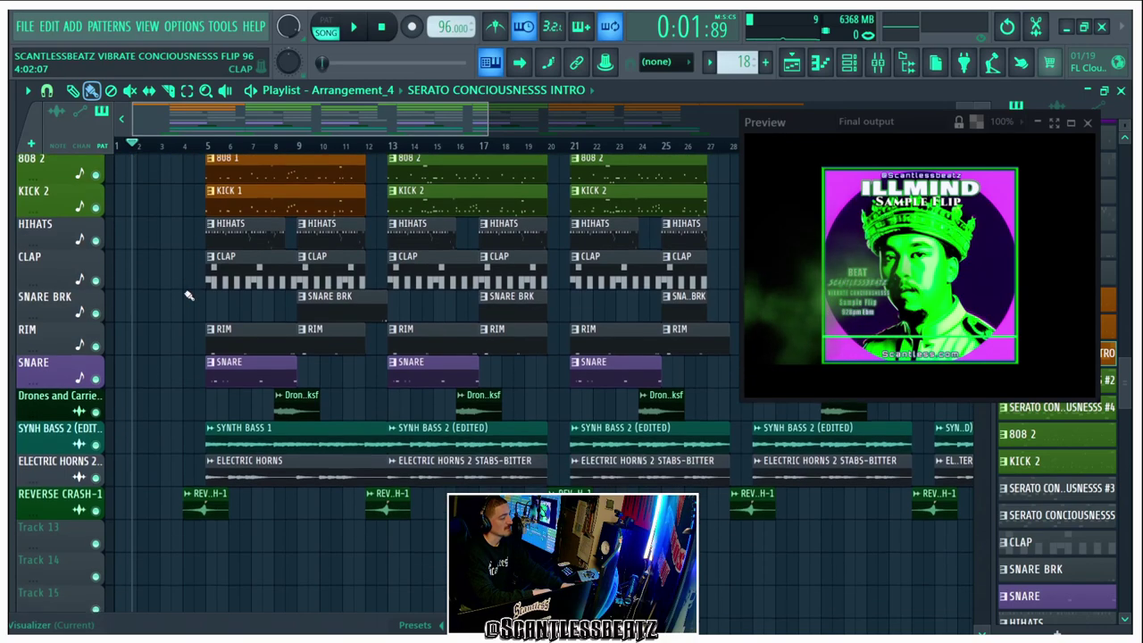
pyautogui.scroll(4, 183, 307)
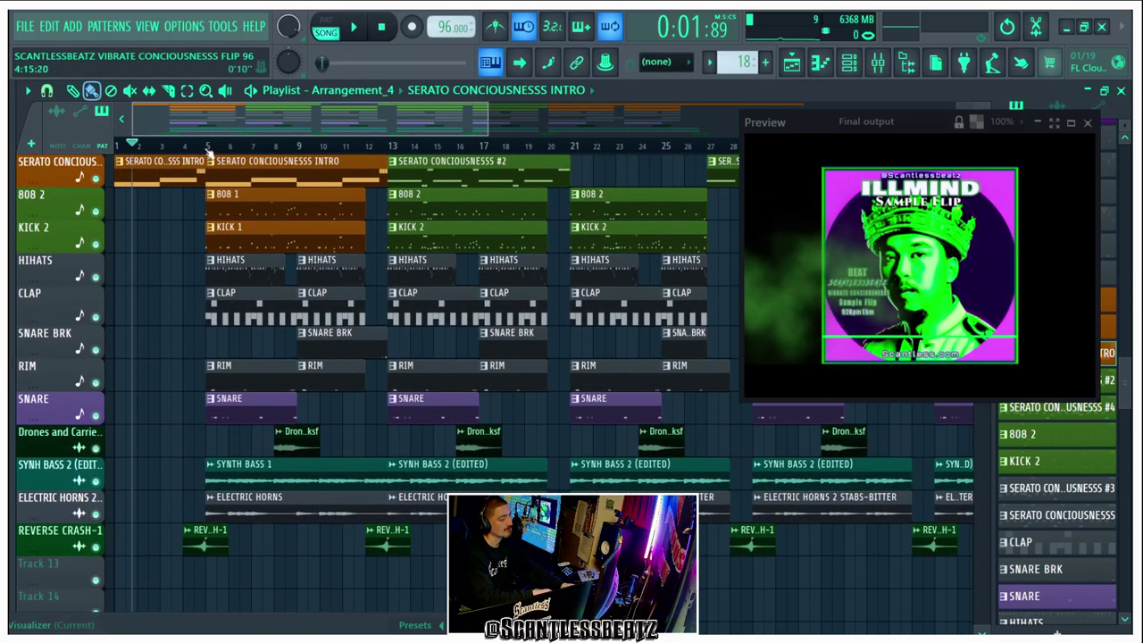
pyautogui.click(206, 147)
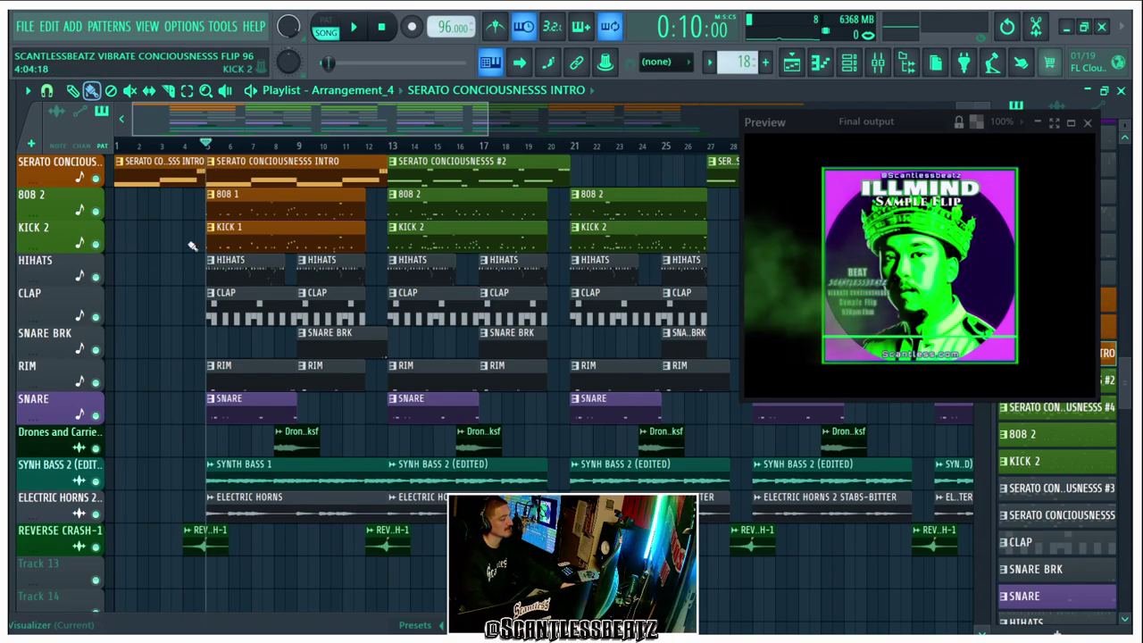
# Look over the drum, bass and horn tracks and place the playhead at bar 8 where the Siren Bomb clip starts.
pyautogui.scroll(-1, 205, 317)
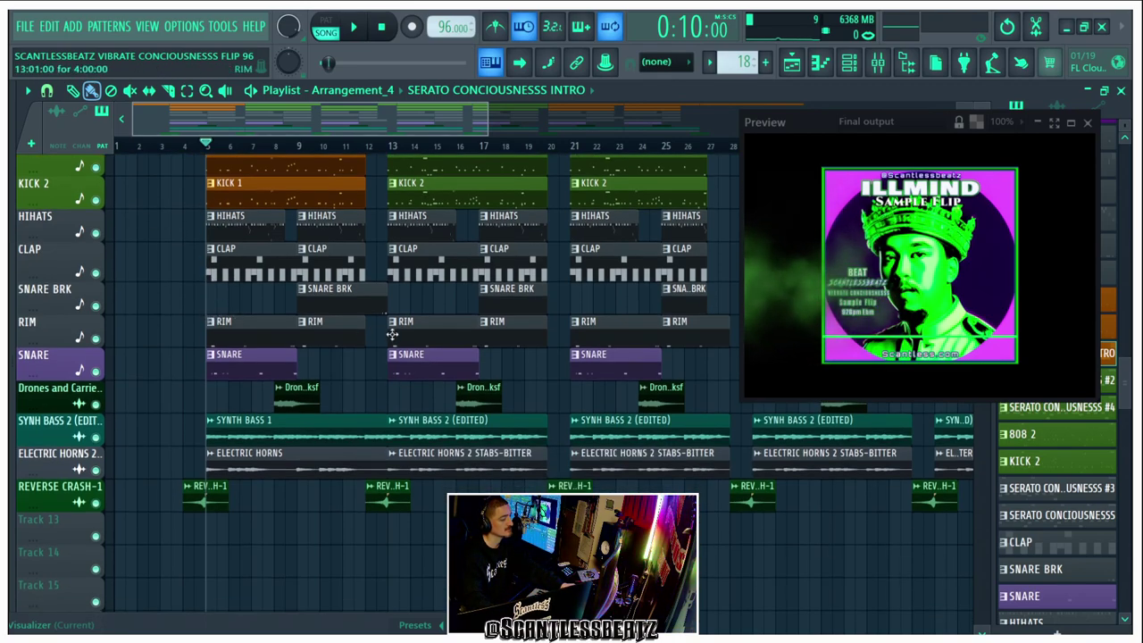
pyautogui.scroll(-1, 279, 310)
pyautogui.scroll(-1, 231, 295)
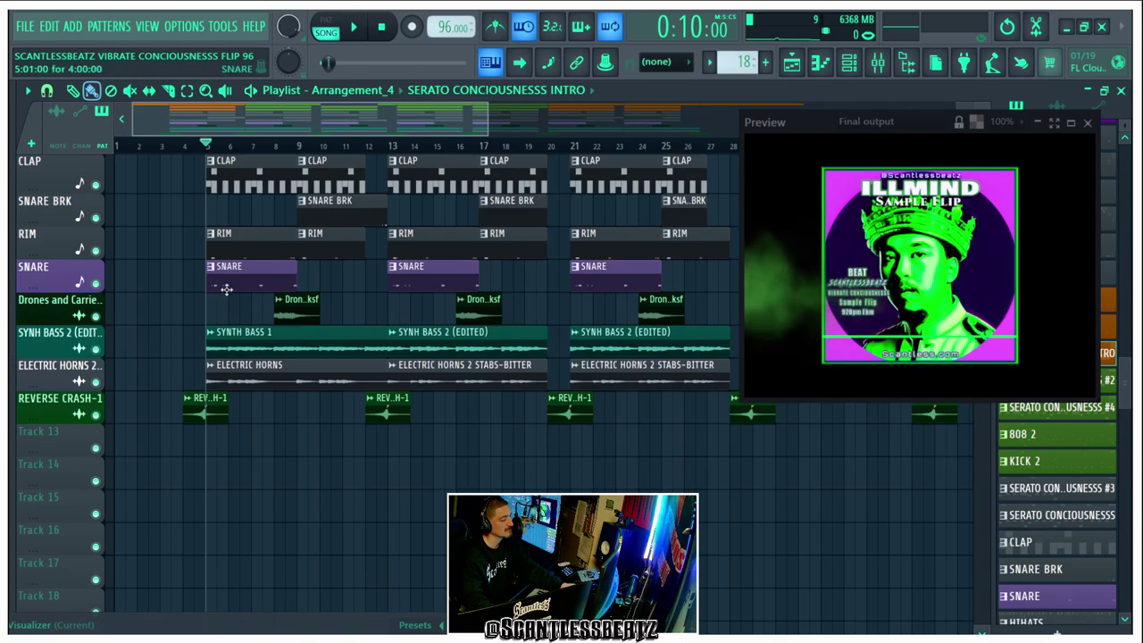
pyautogui.scroll(4, 280, 149)
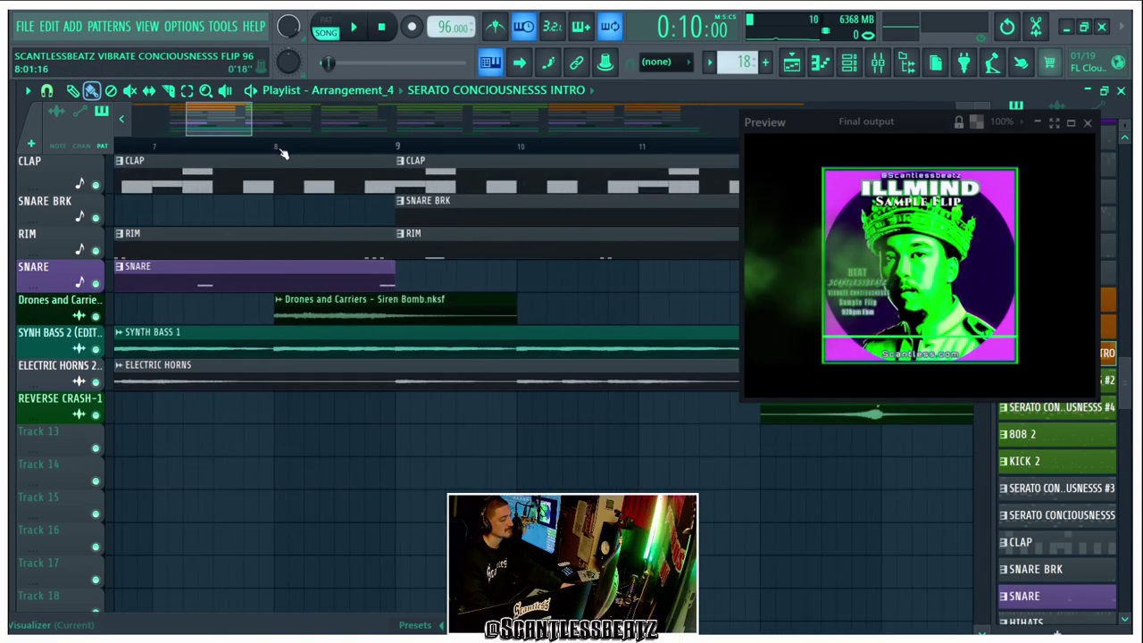
pyautogui.click(277, 149)
pyautogui.scroll(-4, 280, 152)
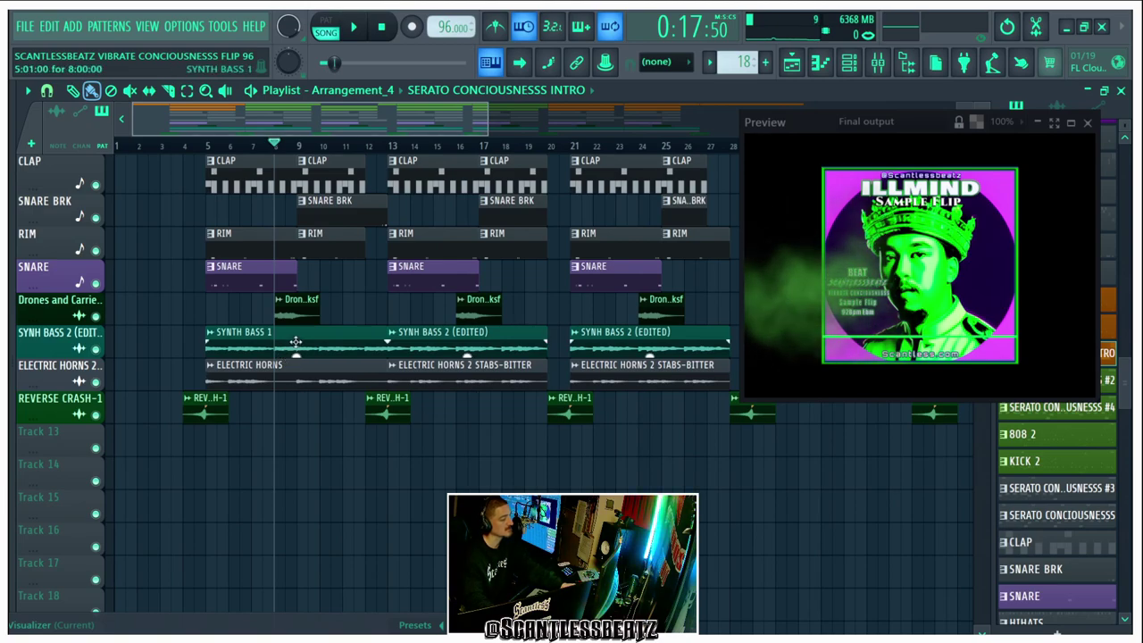
# Move the artwork preview off the bass tracks, select the SYNTH BASS 1 clip, and find the SYNTH BASS 1 #2 pattern among the project patterns.
pyautogui.moveTo(814, 123); pyautogui.dragTo(706, 60)
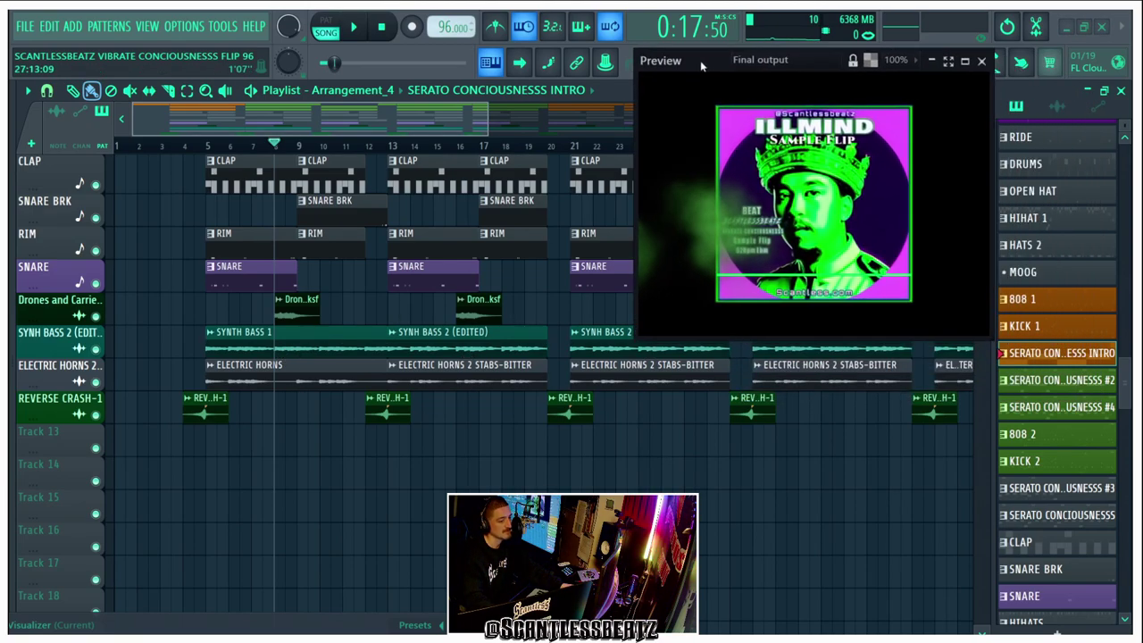
pyautogui.click(309, 345)
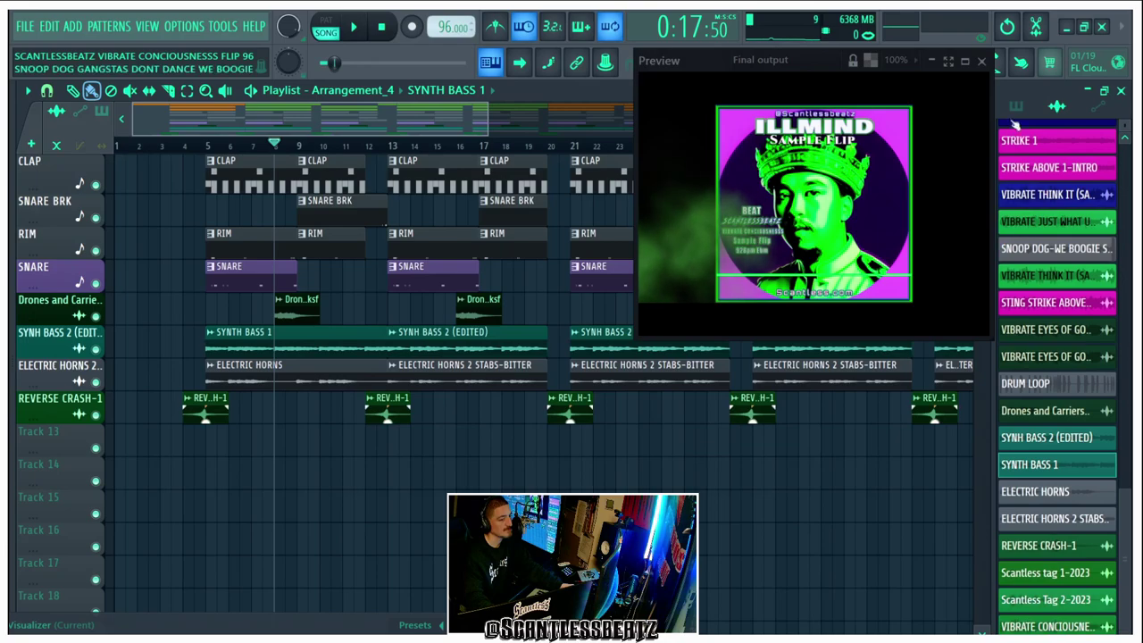
pyautogui.scroll(5, 1058, 357)
pyautogui.scroll(-7, 1061, 360)
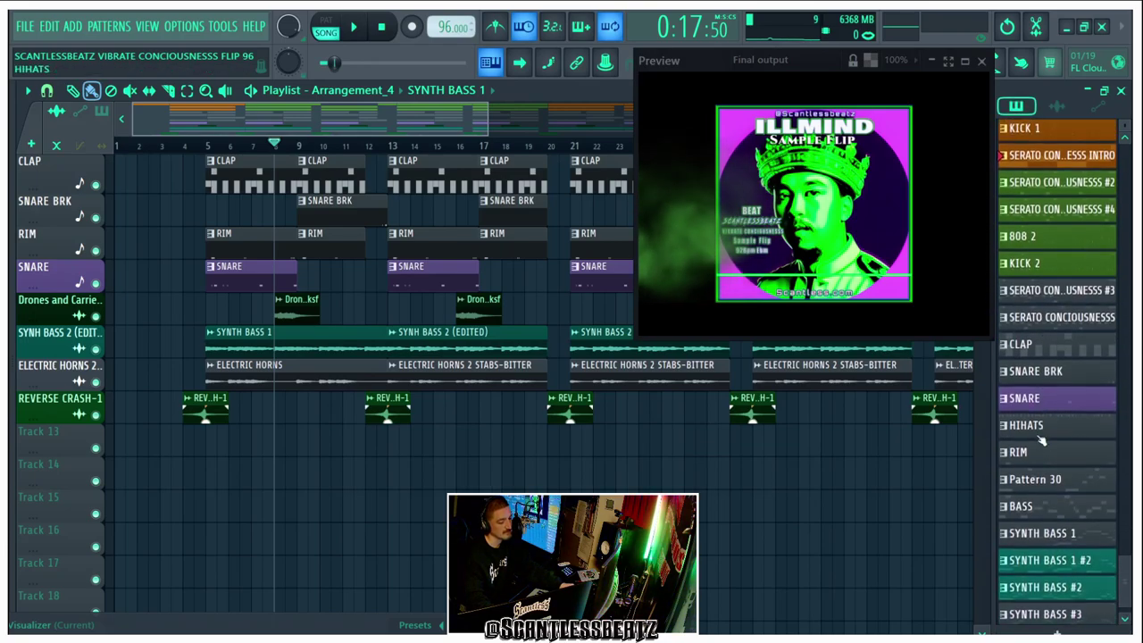
pyautogui.click(1050, 558)
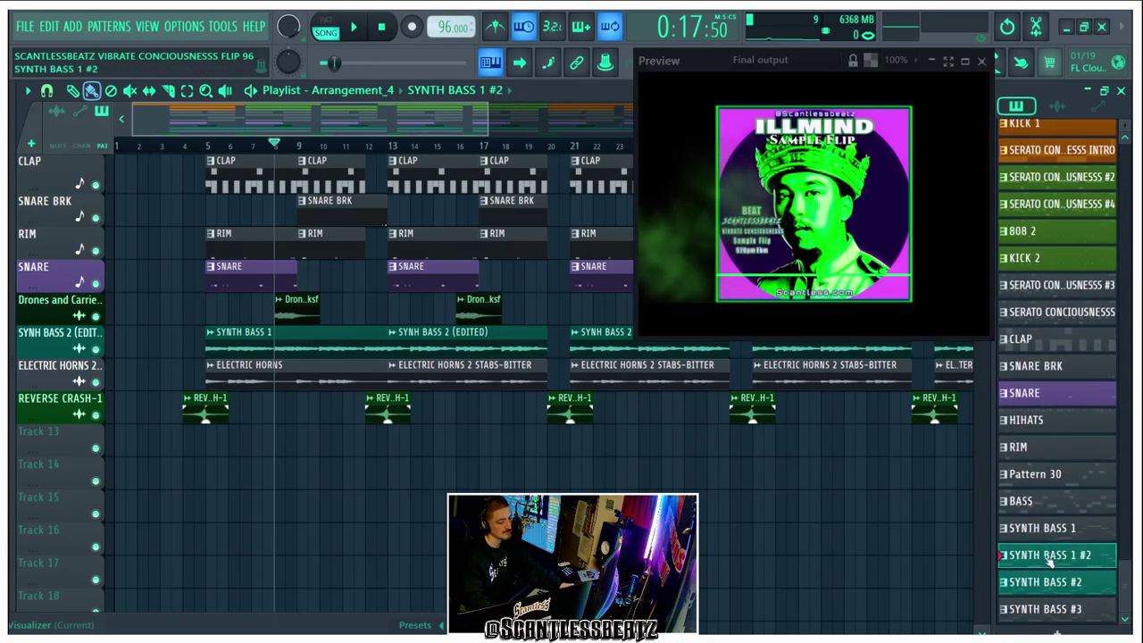
# Reselect the SERATO CONCIOUSNESSS INTRO pattern and bring up the mixer on the Serato-Strike Above track with its effects in view.
pyautogui.scroll(4, 475, 418)
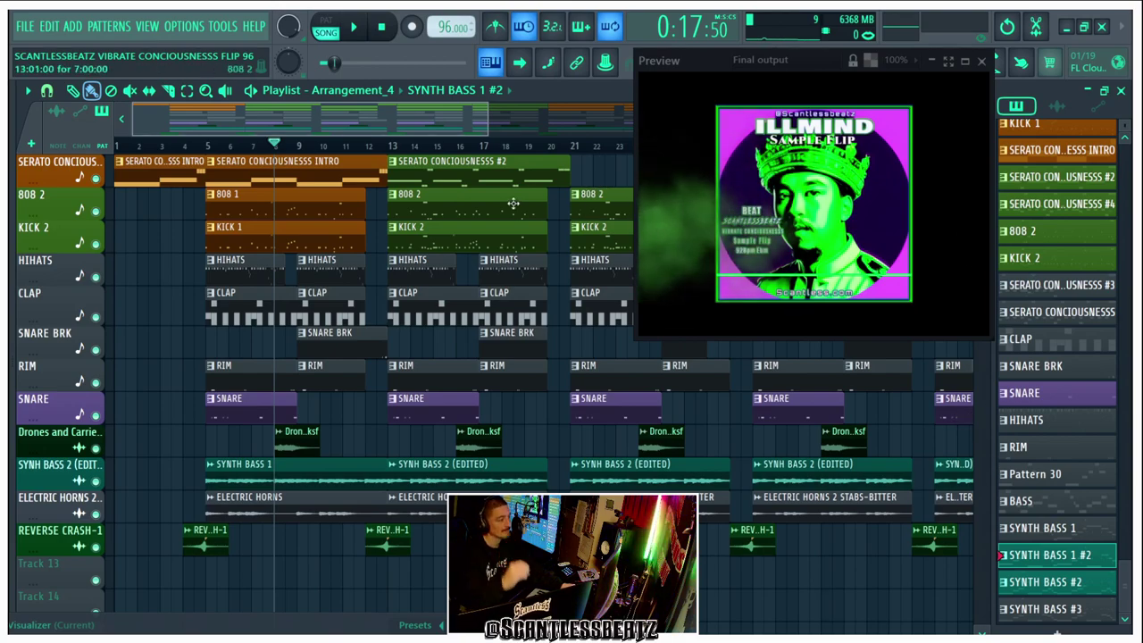
pyautogui.click(405, 175)
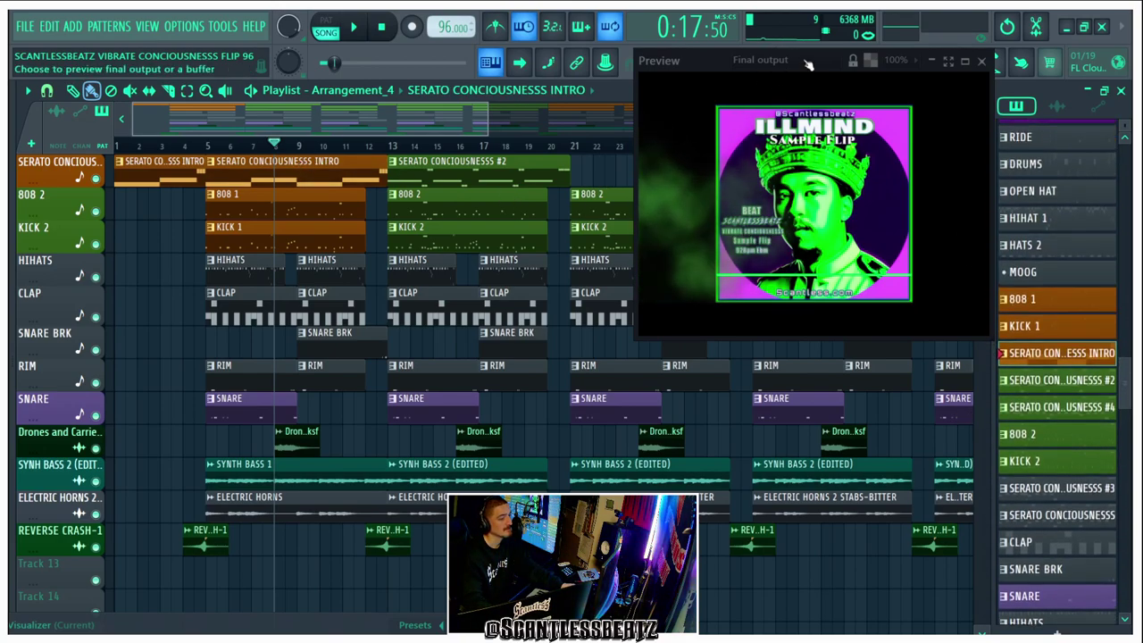
pyautogui.moveTo(696, 65); pyautogui.dragTo(769, 244)
pyautogui.click(849, 61)
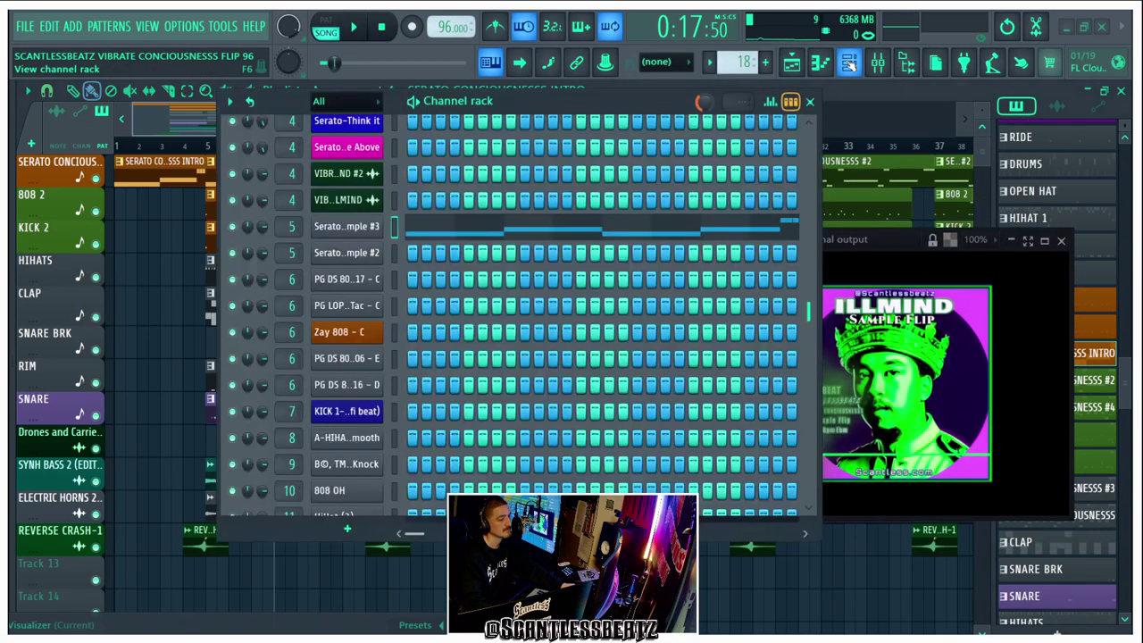
pyautogui.click(880, 71)
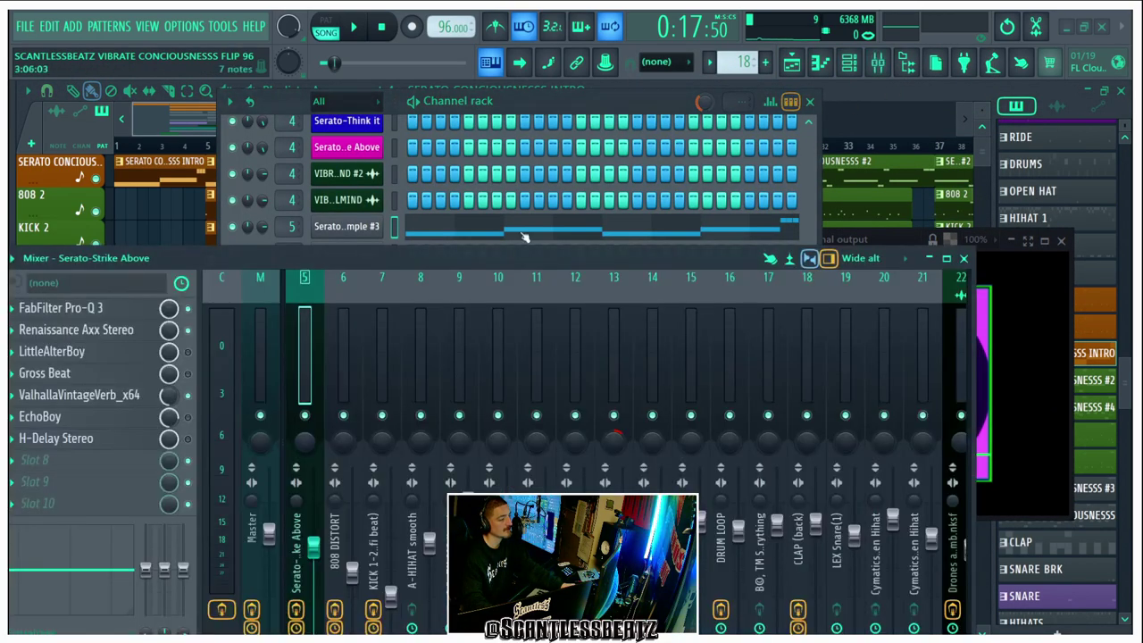
pyautogui.moveTo(425, 262); pyautogui.dragTo(554, 182)
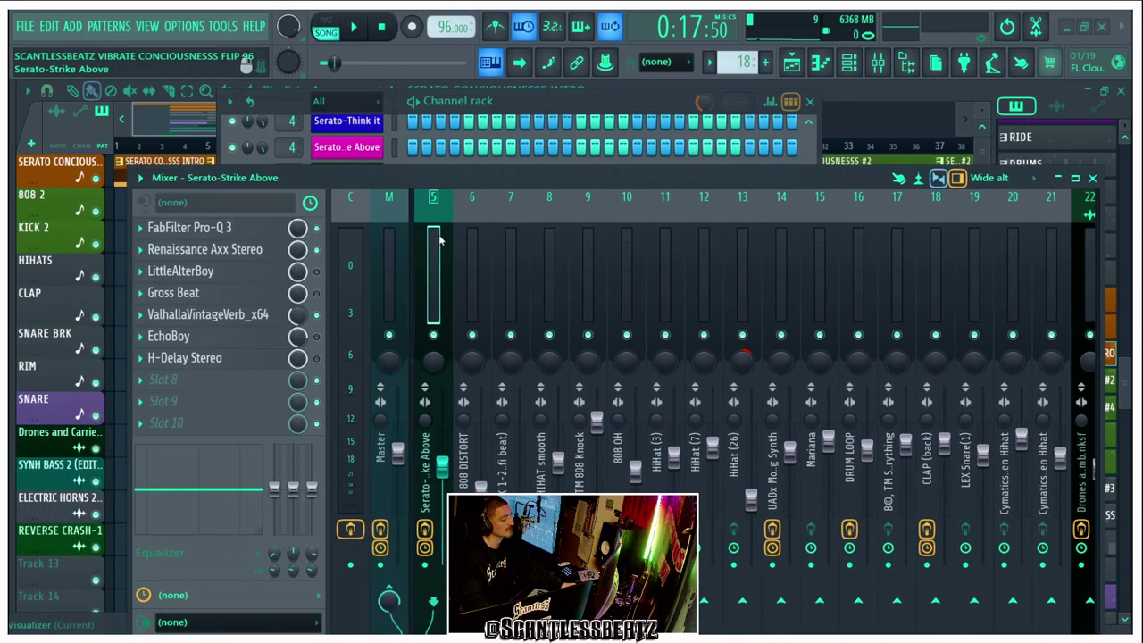
# Open FabFilter Pro-Q 3 on the Serato-Strike Above track, inspect its low-end and midrange bands, and close it.
pyautogui.click(244, 234)
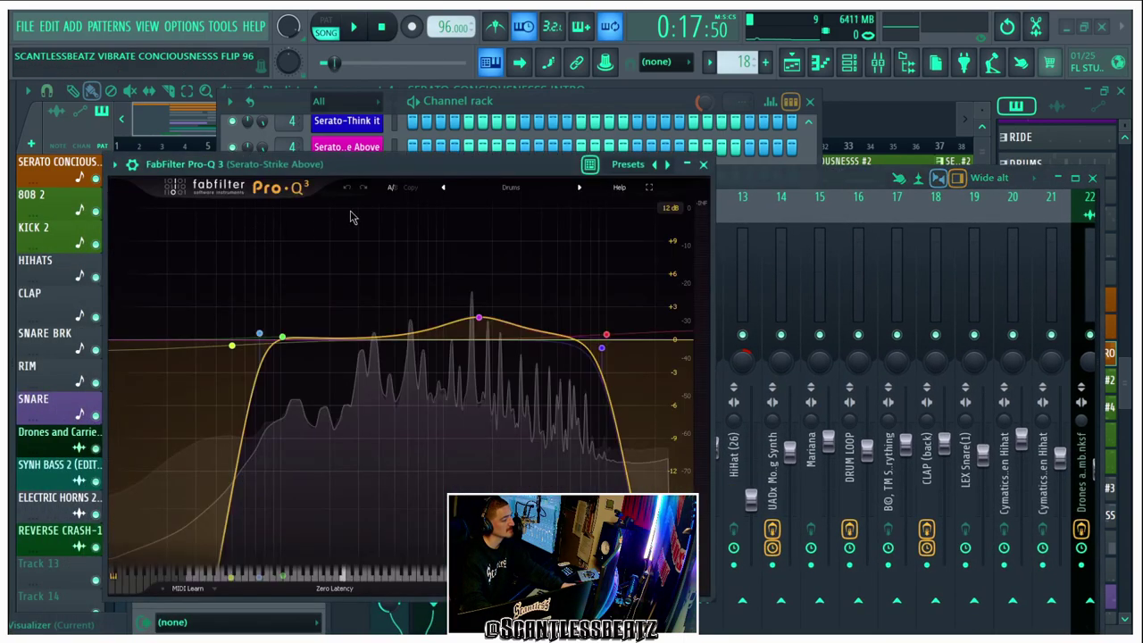
pyautogui.moveTo(380, 164); pyautogui.dragTo(727, 36)
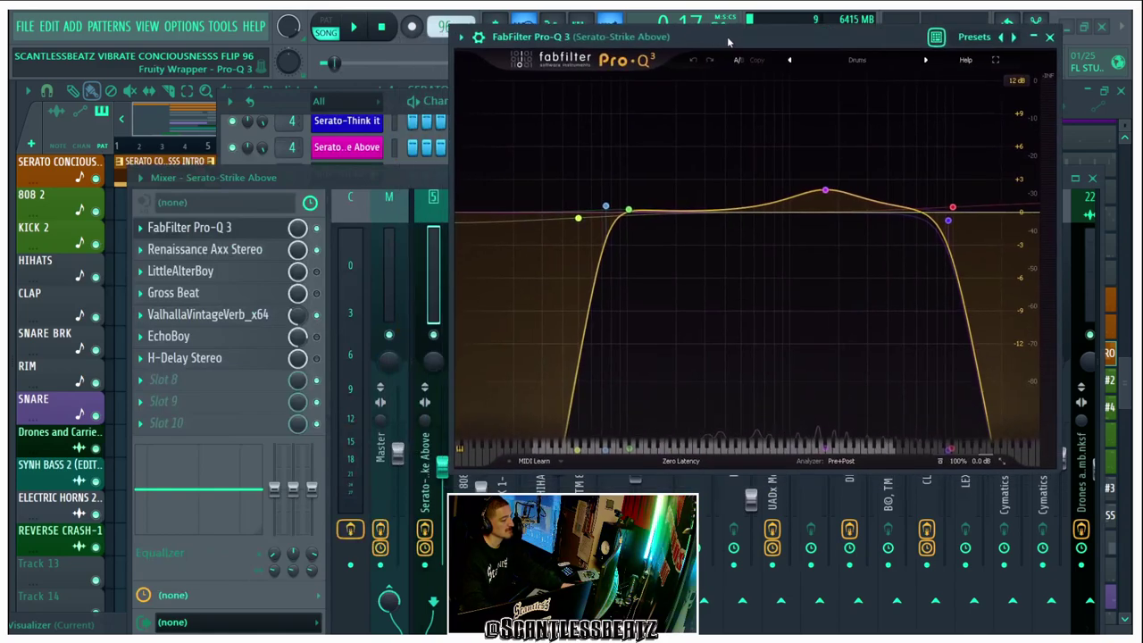
pyautogui.moveTo(628, 213)
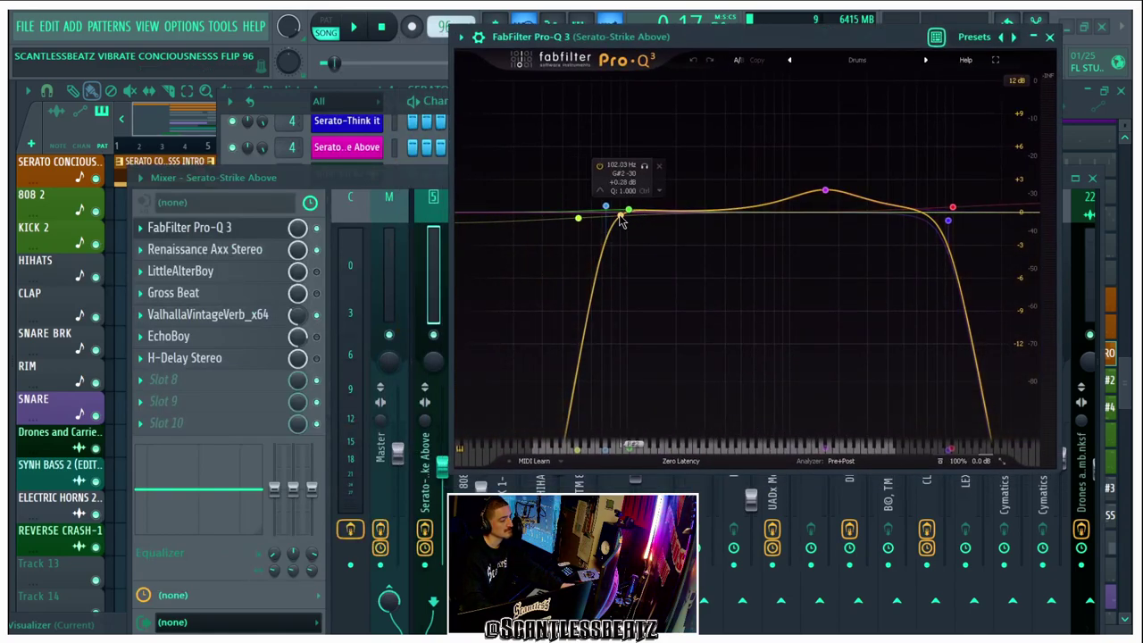
pyautogui.moveTo(828, 200)
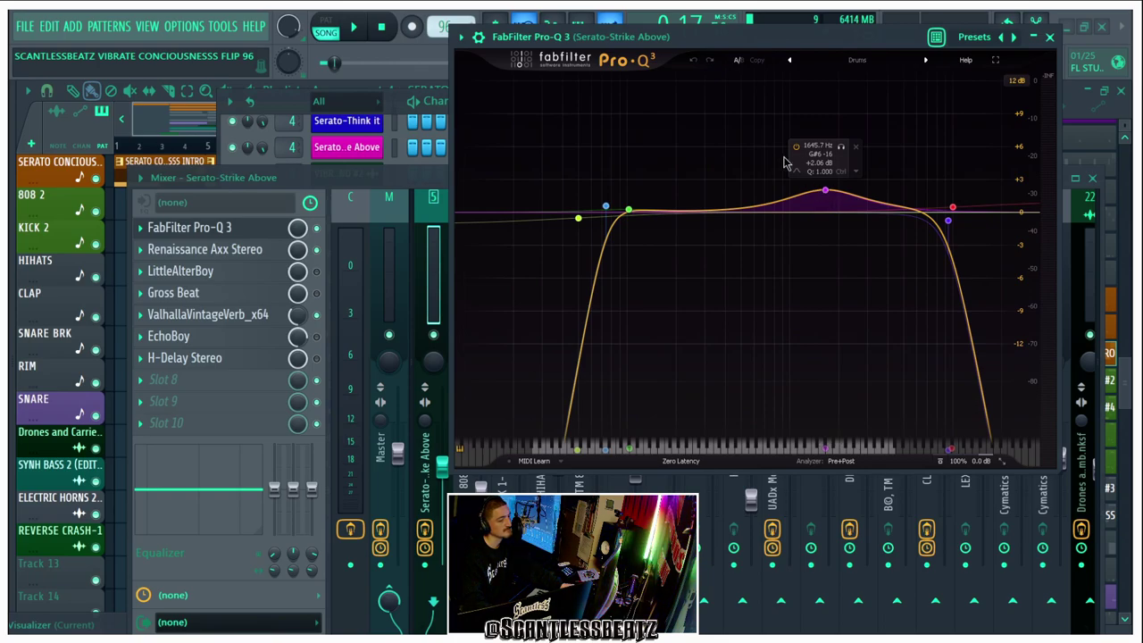
pyautogui.click(1052, 38)
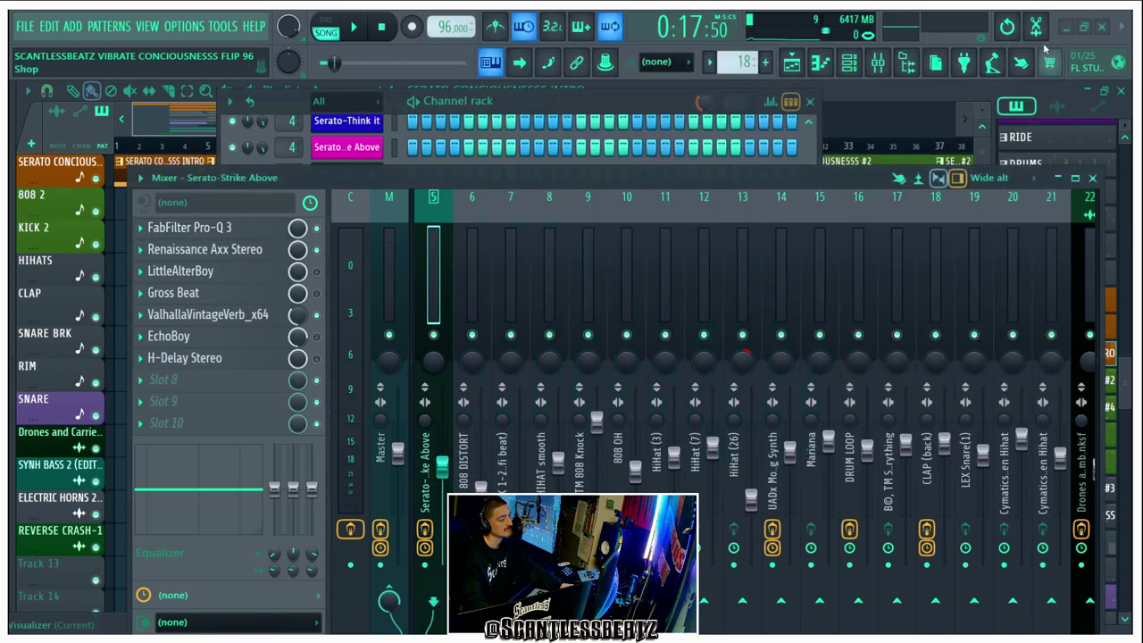
# Open the Renaissance Axx Stereo compressor on the Serato-Strike Above track, examine its settings, and close it.
pyautogui.click(259, 251)
pyautogui.moveTo(316, 180); pyautogui.dragTo(850, 111)
pyautogui.click(966, 98)
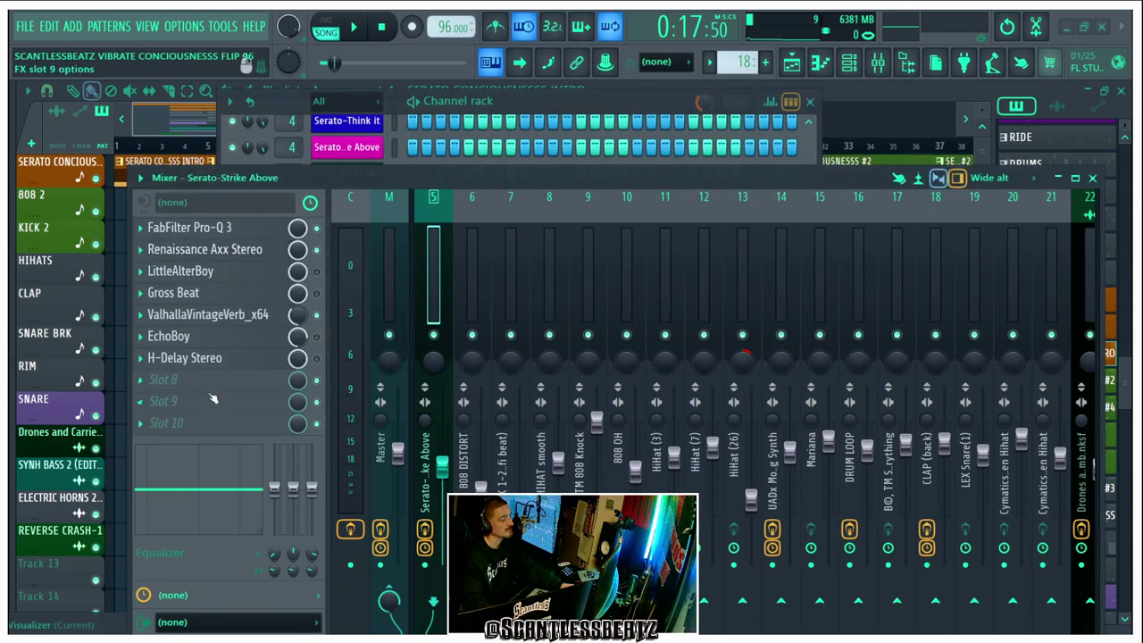
# Open ValhallaVintageVerb on the Serato-Strike Above track, review its mix, decay, mode and color settings, and close it.
pyautogui.click(204, 321)
pyautogui.moveTo(493, 252); pyautogui.dragTo(641, 110)
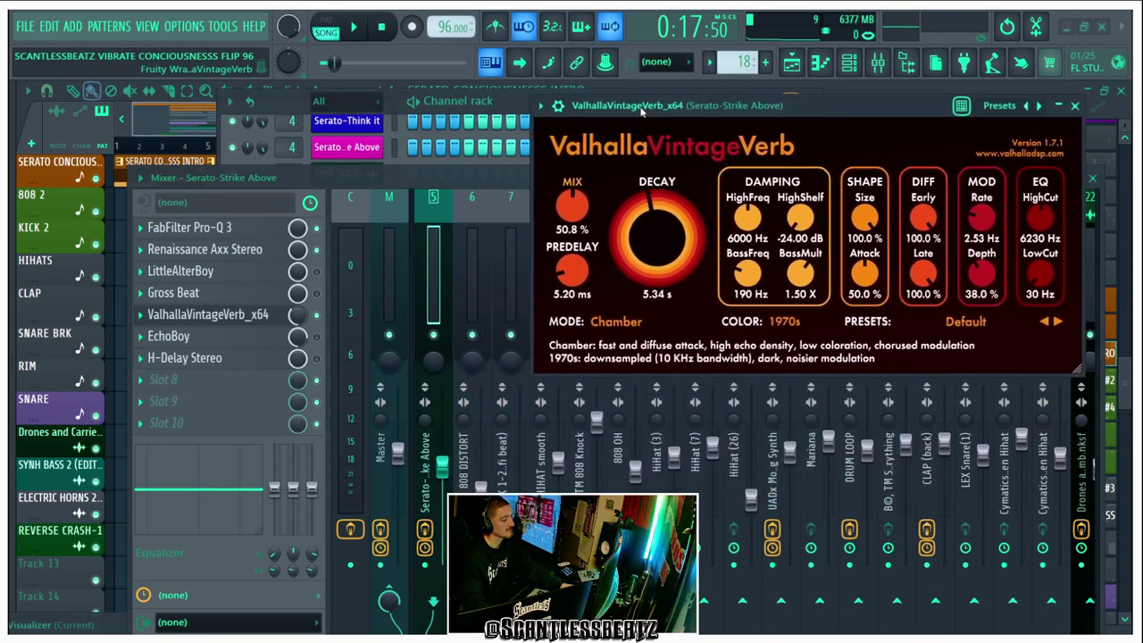
pyautogui.click(1075, 105)
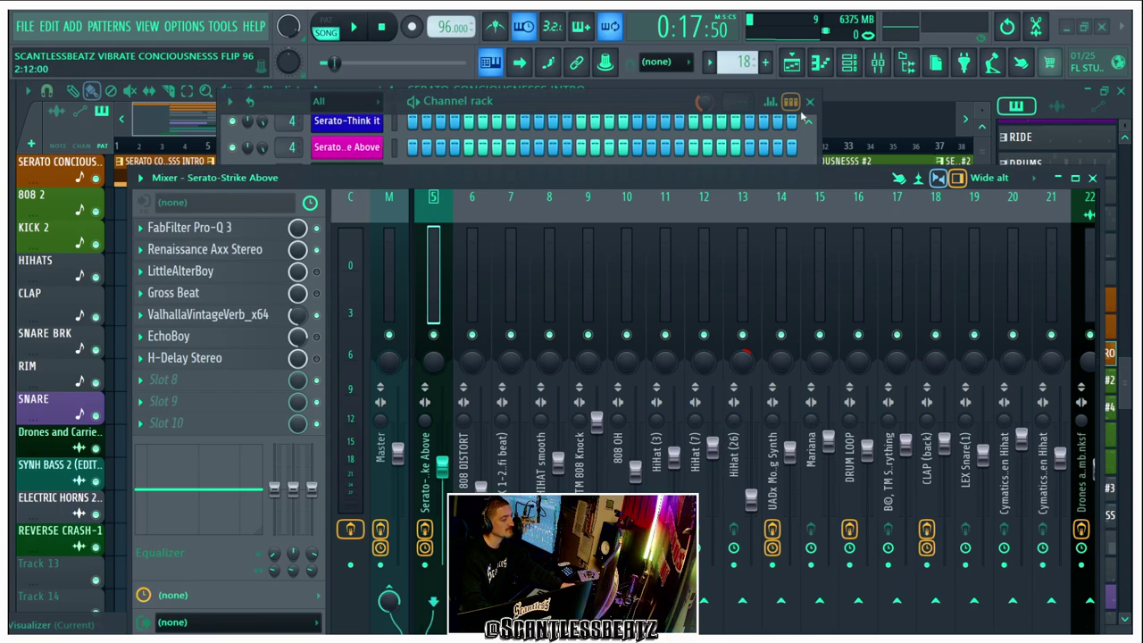
# Close the mixer and channel rack, zoom in on the opening bars of the arrangement, and move the artwork preview off the lower tracks.
pyautogui.click(878, 63)
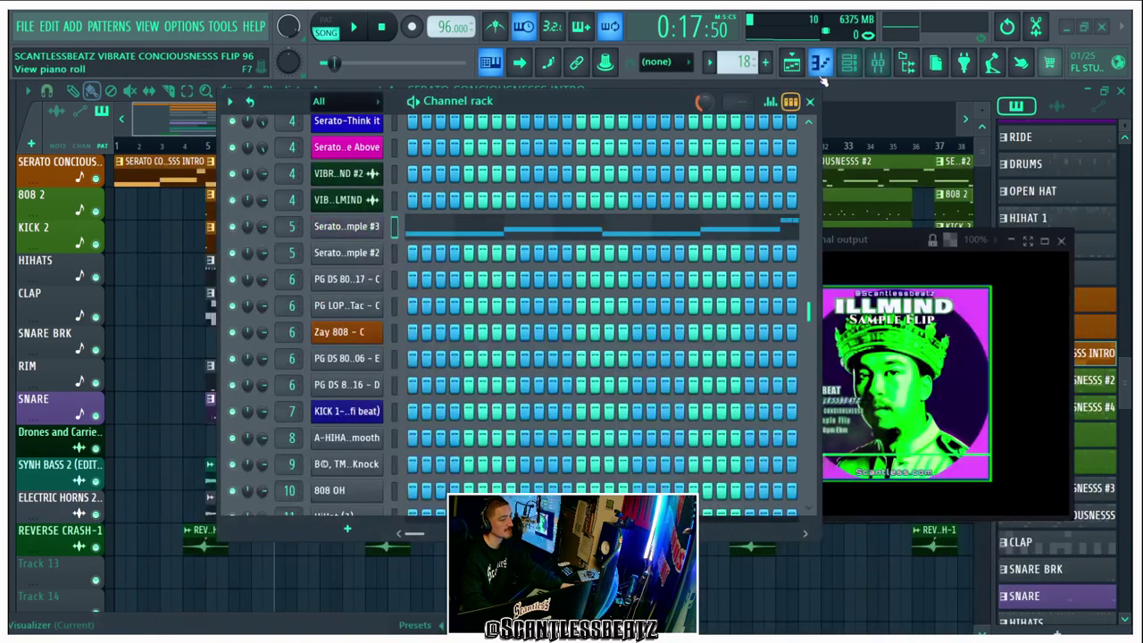
pyautogui.click(849, 62)
pyautogui.scroll(-4, 393, 313)
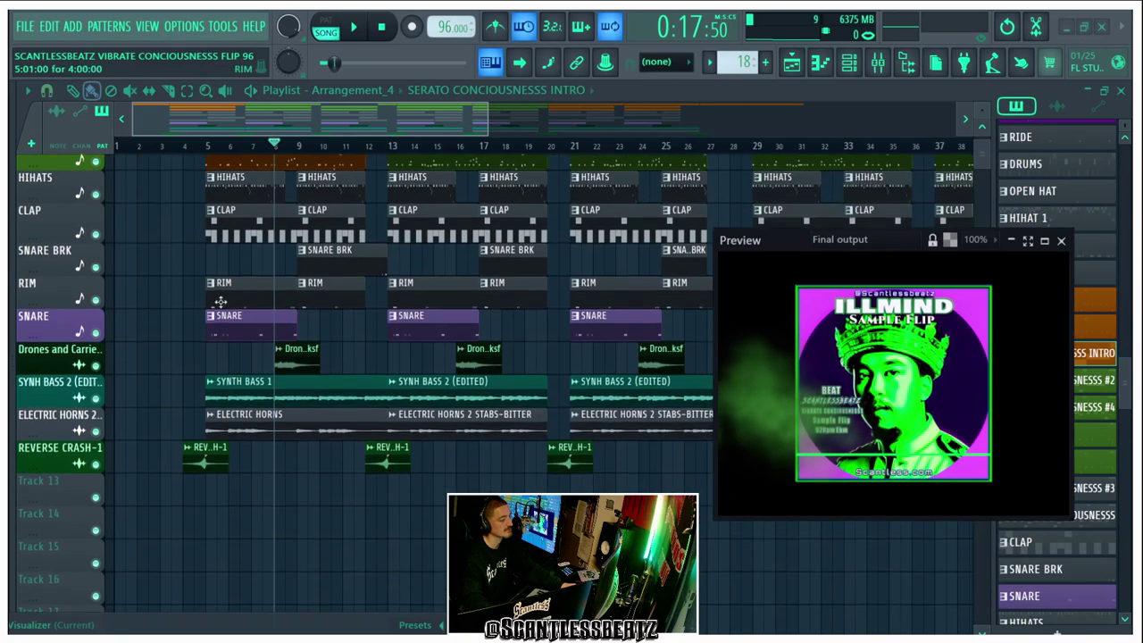
pyautogui.scroll(5, 213, 153)
pyautogui.scroll(-4, 213, 153)
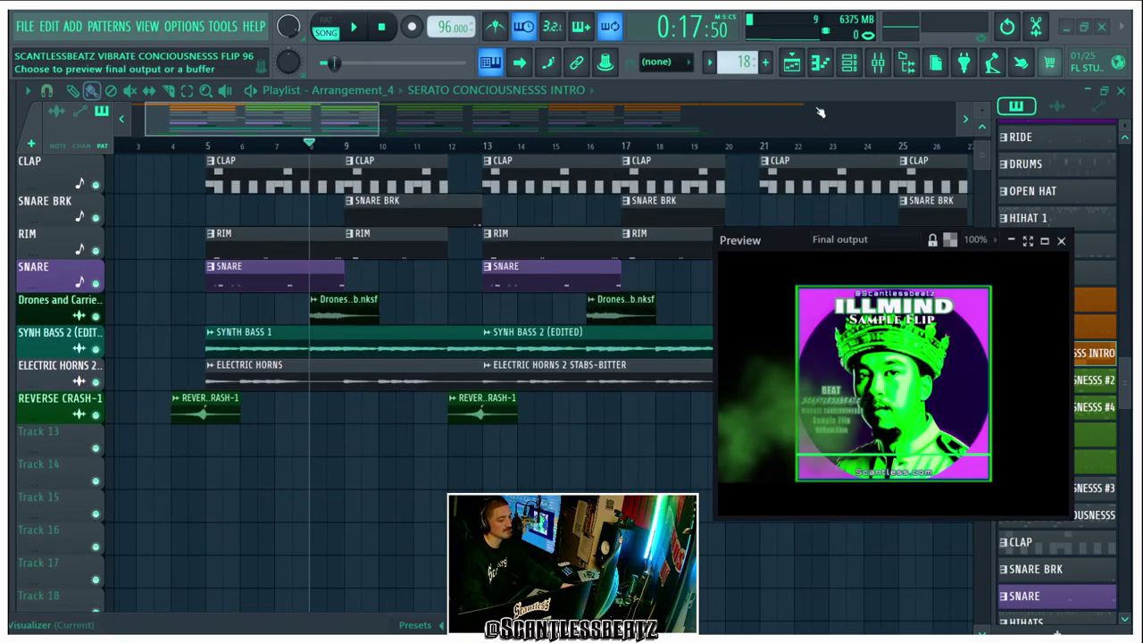
pyautogui.moveTo(777, 246); pyautogui.dragTo(779, 110)
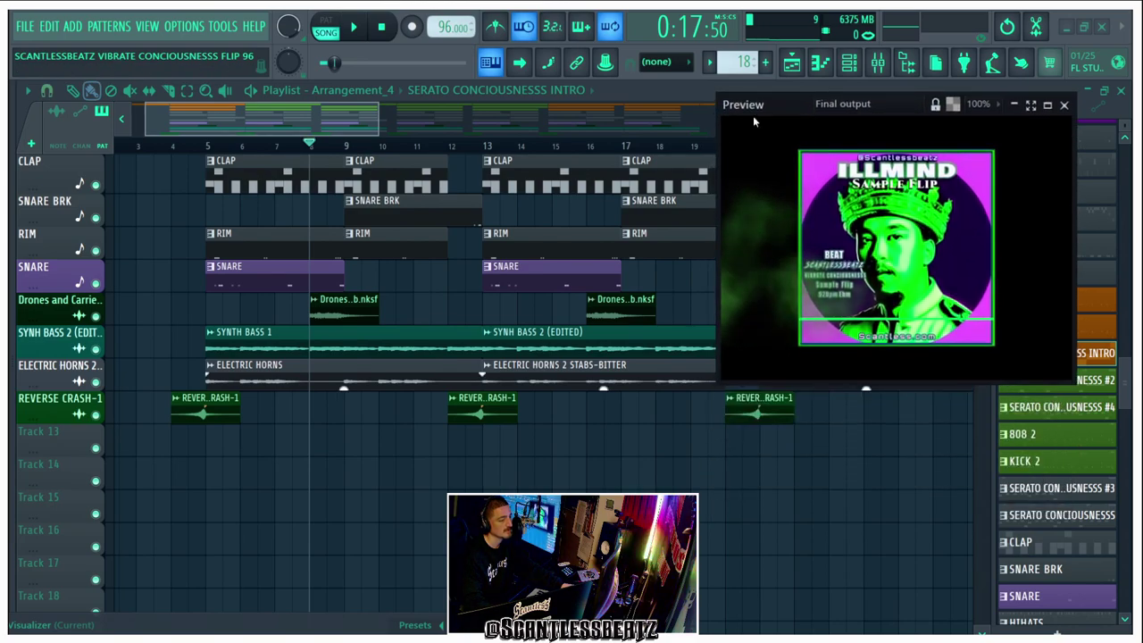
# Solo the SYNH BASS 2 track, play the arrangement from bar 5, and move the artwork preview away from the pattern list.
pyautogui.rightClick(95, 349)
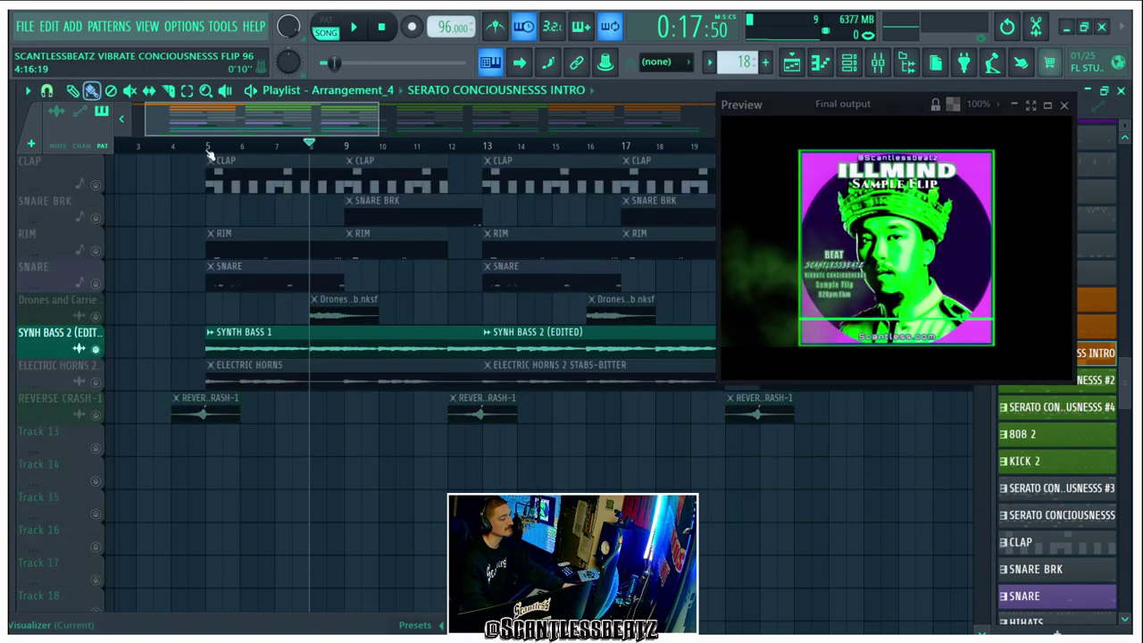
pyautogui.click(207, 146)
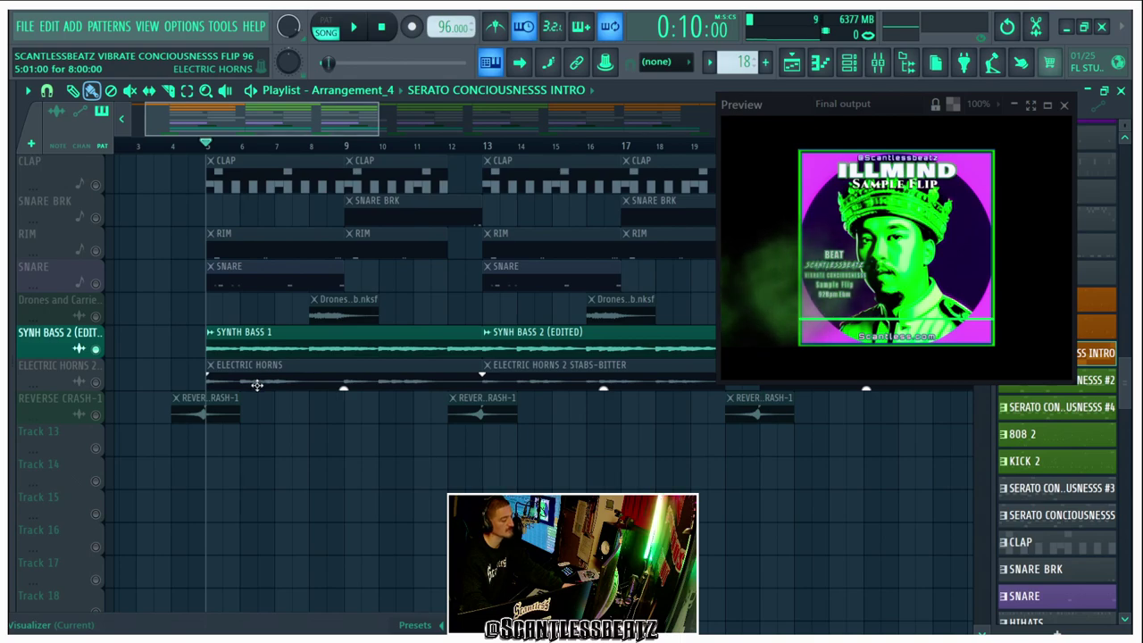
pyautogui.press('space')
pyautogui.moveTo(797, 102); pyautogui.dragTo(690, 83)
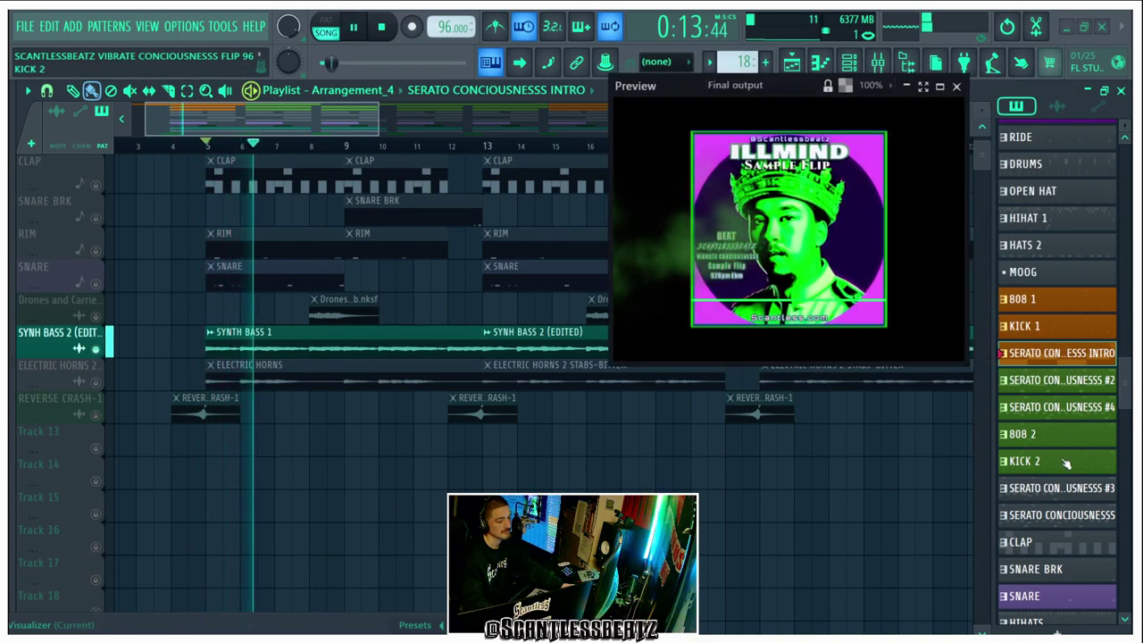
# Select the SYNTH BASS 1 #2 pattern and place it on Track 13 starting at bar 6.
pyautogui.scroll(-4, 1054, 536)
pyautogui.click(1051, 561)
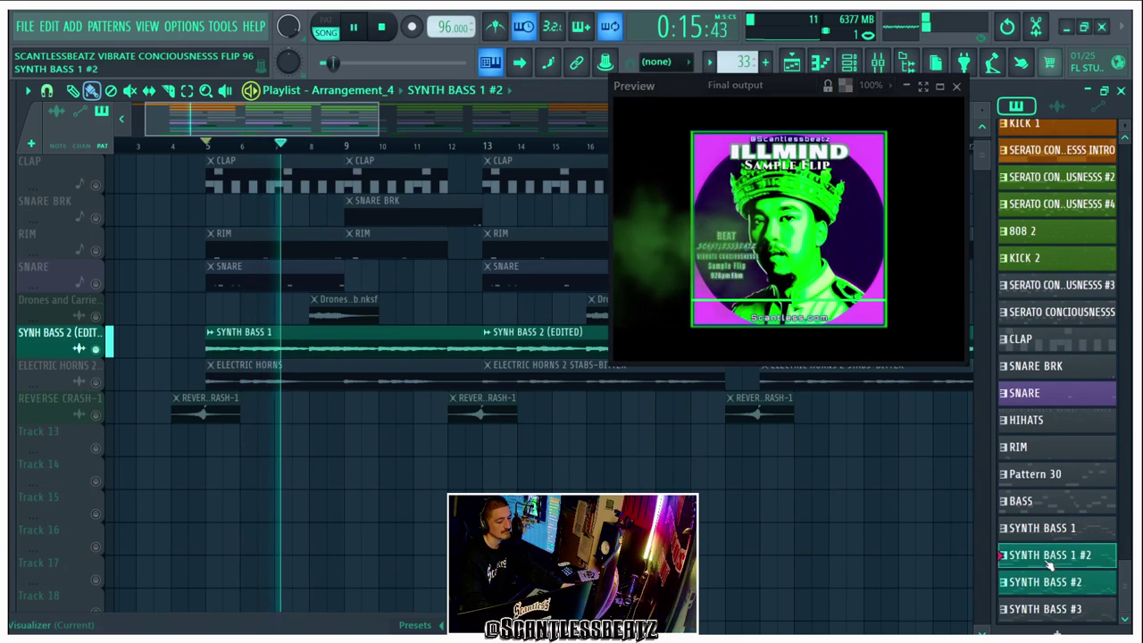
pyautogui.moveTo(195, 464); pyautogui.dragTo(268, 434)
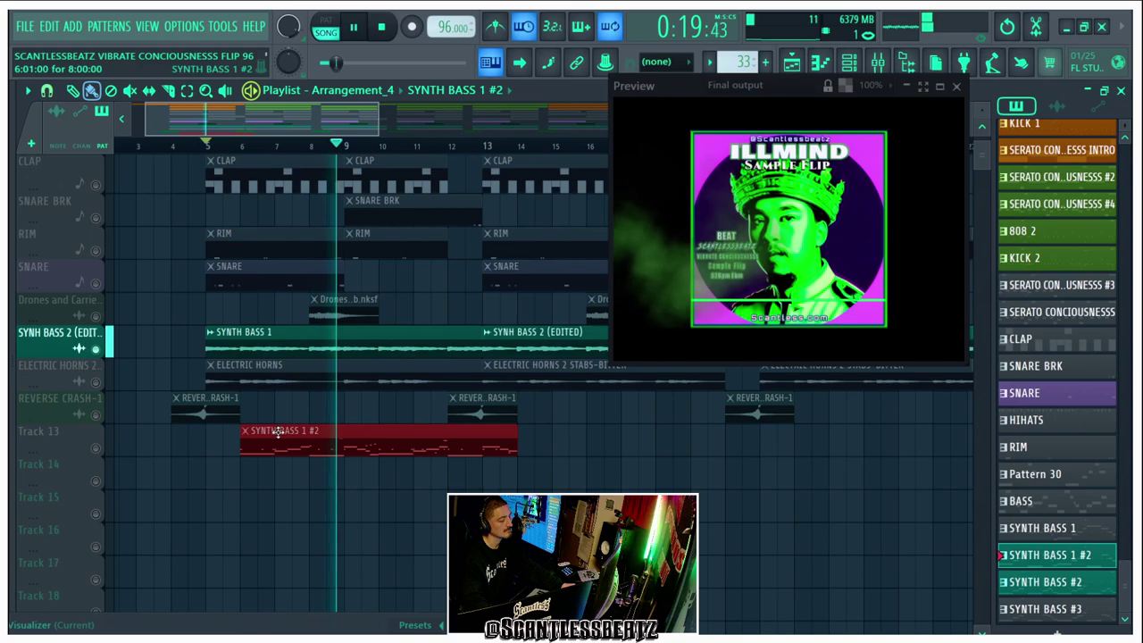
# Switch to pattern playback, show the two UVIWorkstation channels in the channel rack, and briefly audition the bass pattern.
pyautogui.press('space')
pyautogui.press('l')
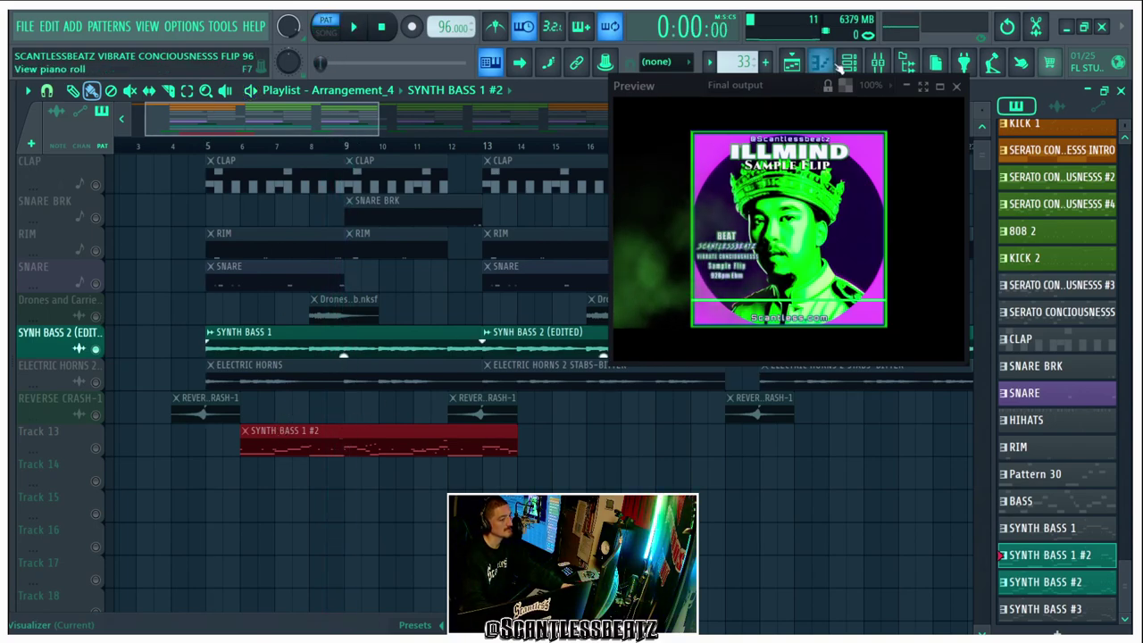
pyautogui.press('F6')
pyautogui.scroll(-6, 444, 407)
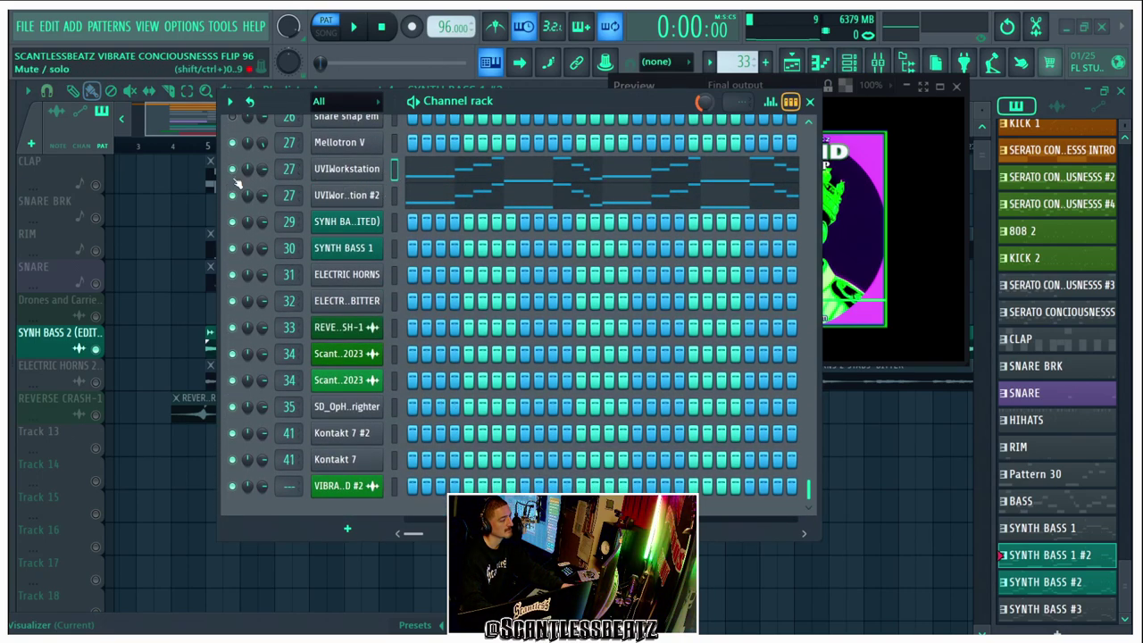
pyautogui.click(355, 28)
pyautogui.click(380, 29)
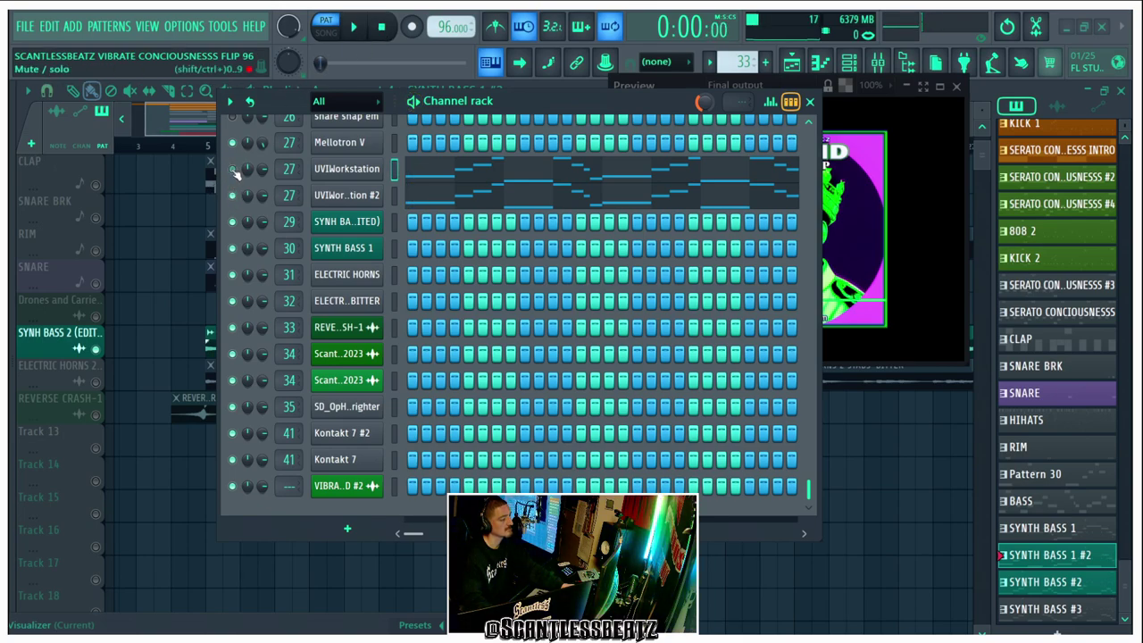
# Open UVIWorkstation #2 with the first UVIWorkstation muted, play the pattern, and show its Pure Analog B preset in the browser.
pyautogui.click(355, 199)
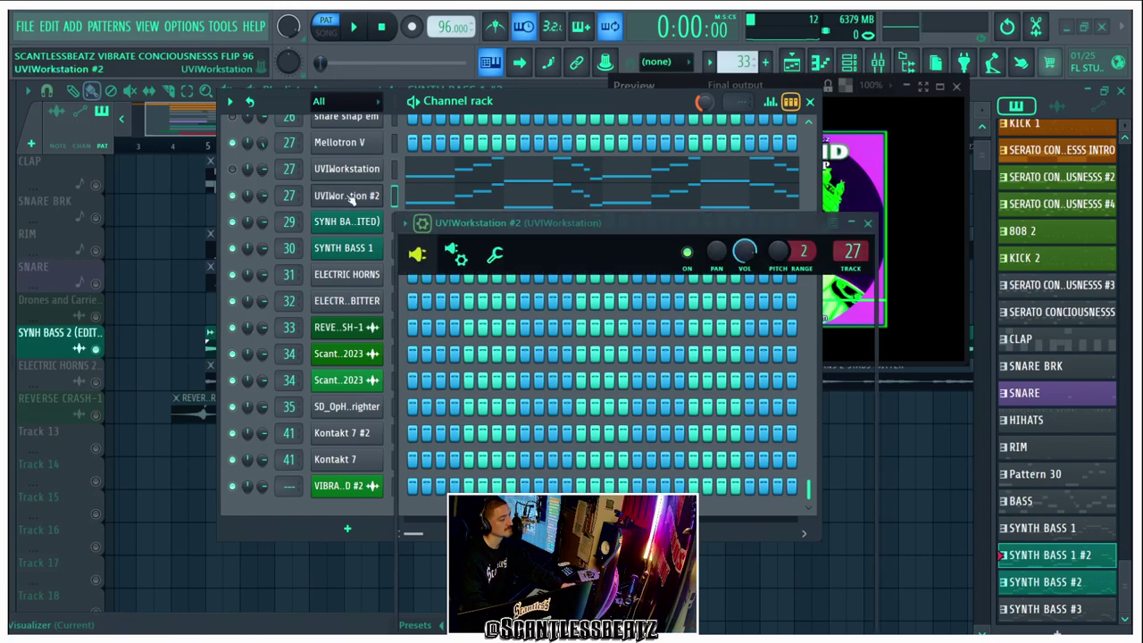
pyautogui.moveTo(518, 111); pyautogui.dragTo(540, 63)
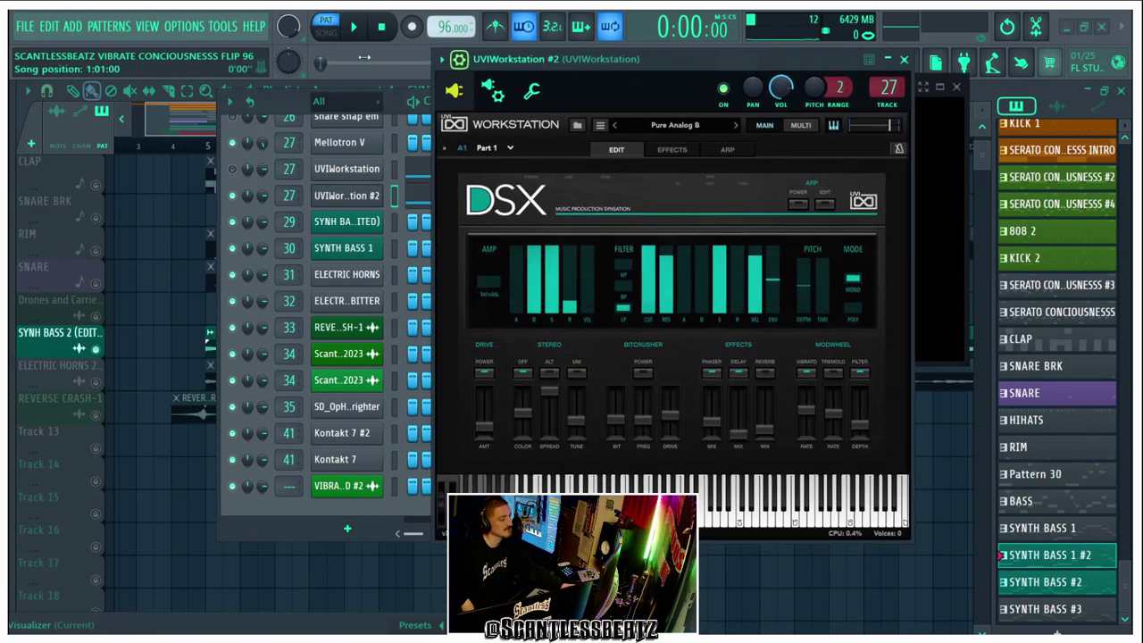
pyautogui.click(356, 28)
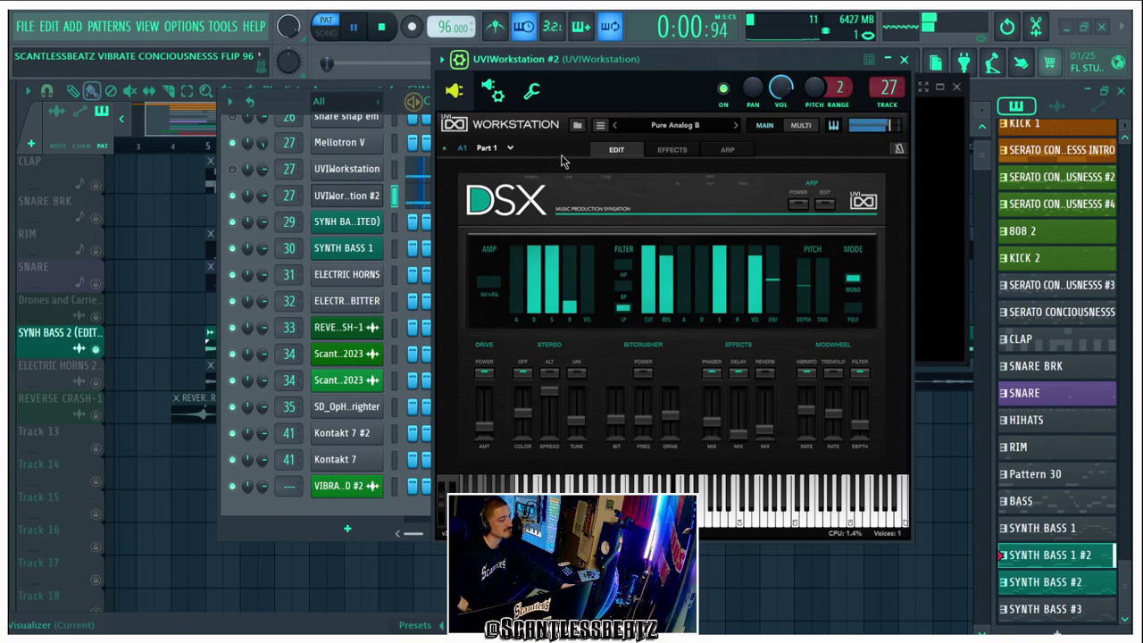
pyautogui.click(677, 127)
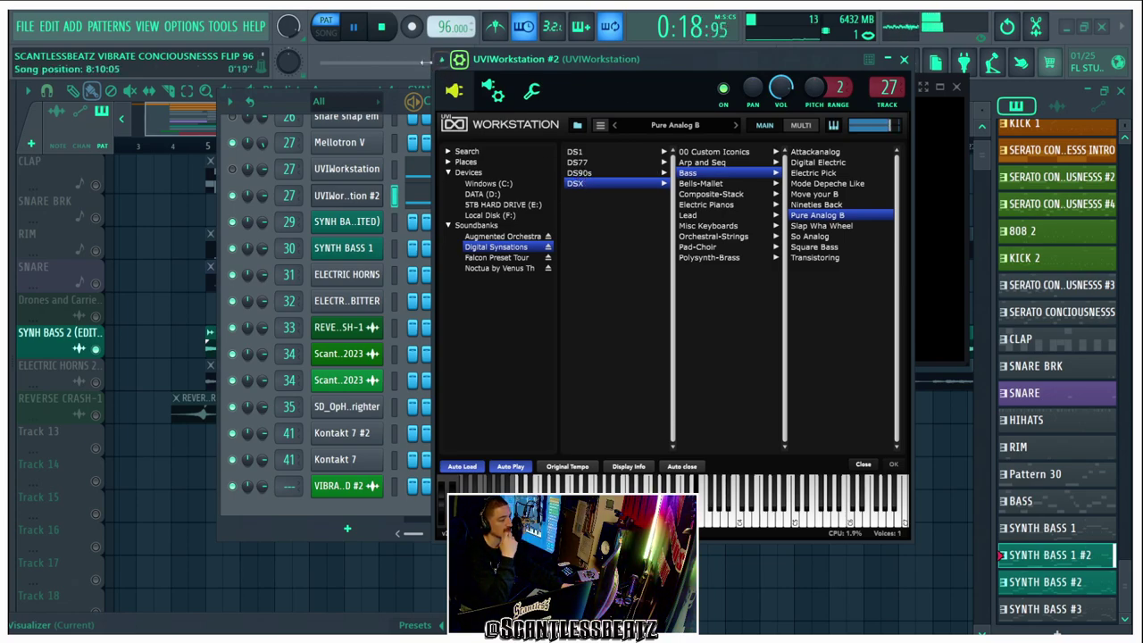
pyautogui.press('space')
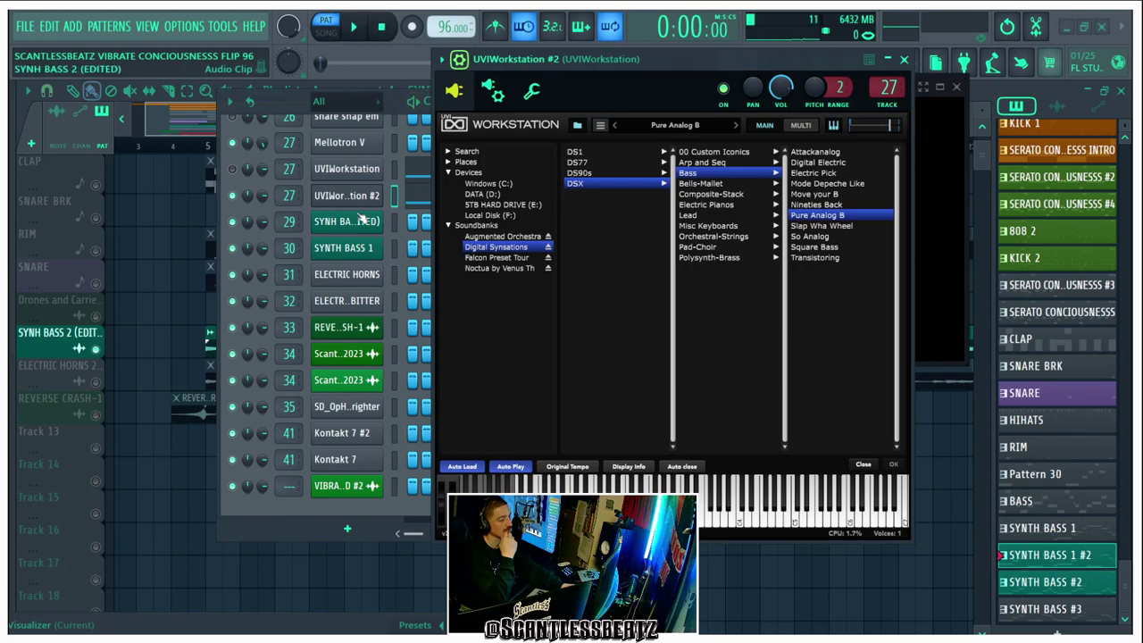
# Unmute the first UVIWorkstation channel, open its Noctua instrument, and show the Bitter preset in the Stabs category.
pyautogui.click(243, 176)
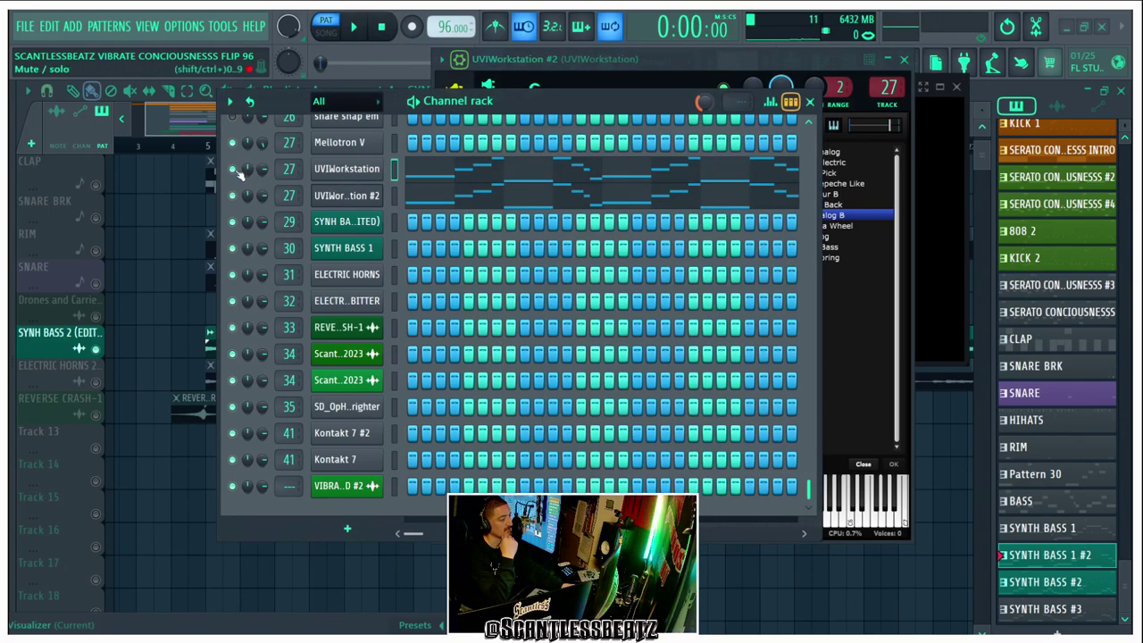
pyautogui.click(341, 178)
pyautogui.moveTo(515, 80); pyautogui.dragTo(562, 54)
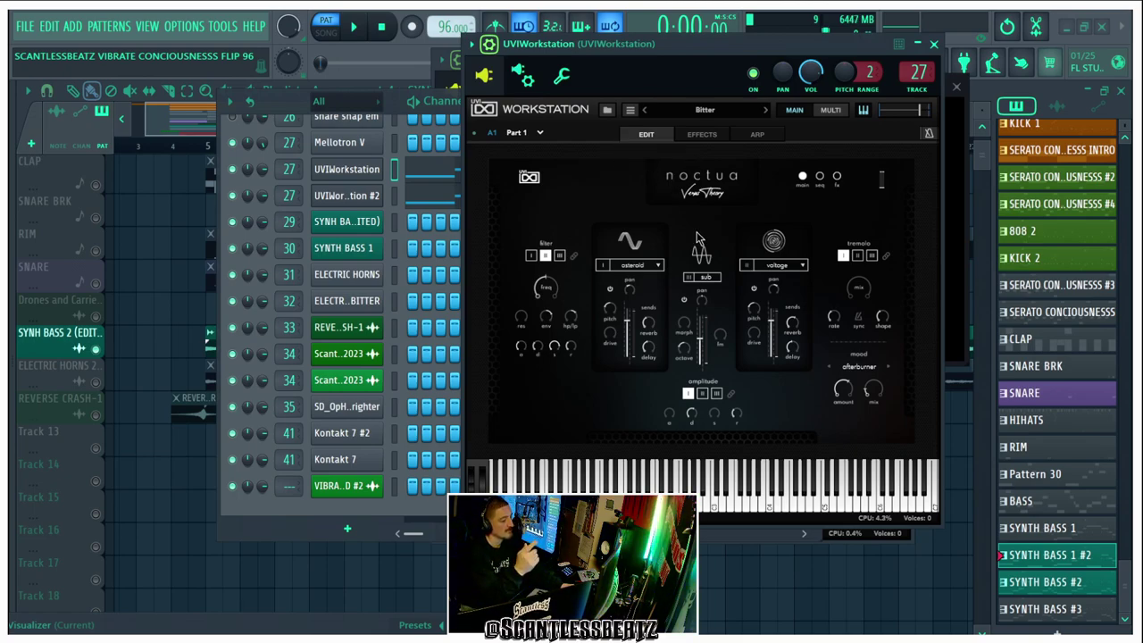
pyautogui.moveTo(687, 42); pyautogui.dragTo(709, 37)
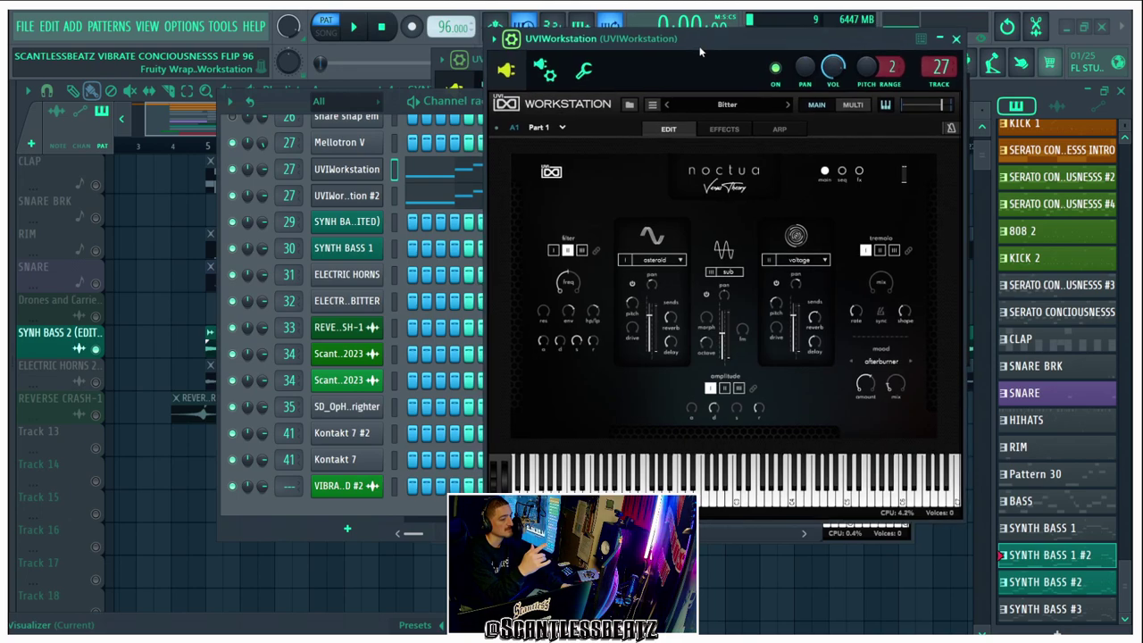
pyautogui.click(719, 107)
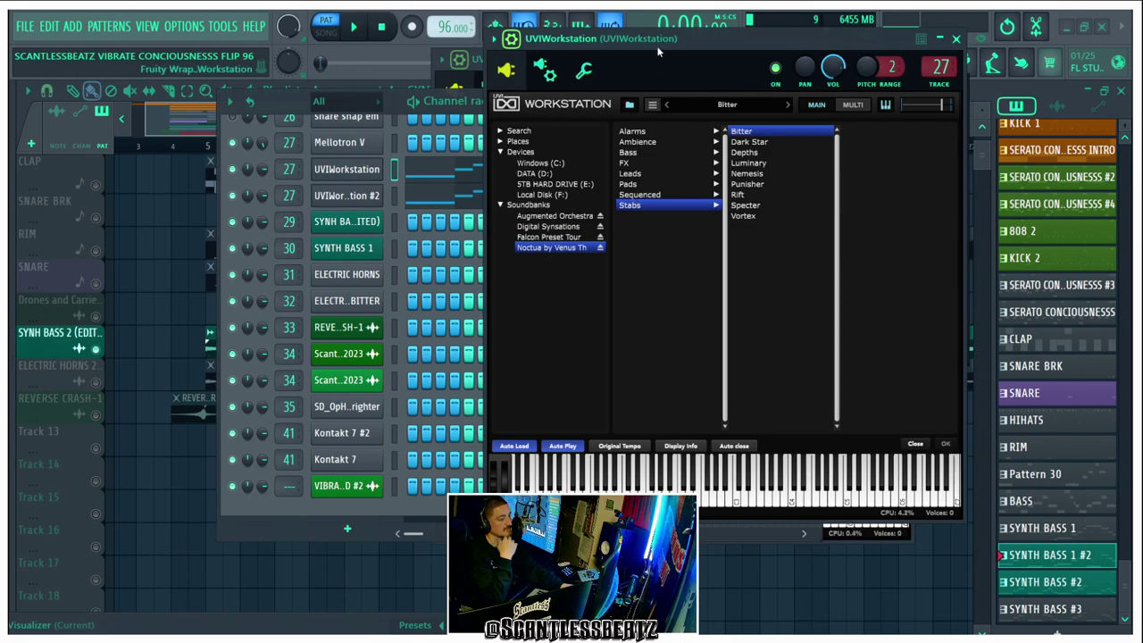
pyautogui.moveTo(603, 43); pyautogui.dragTo(581, 107)
# Compare the two bass layers by playing UVIWorkstation #2 alone, followed by the first UVIWorkstation alone.
pyautogui.click(236, 178)
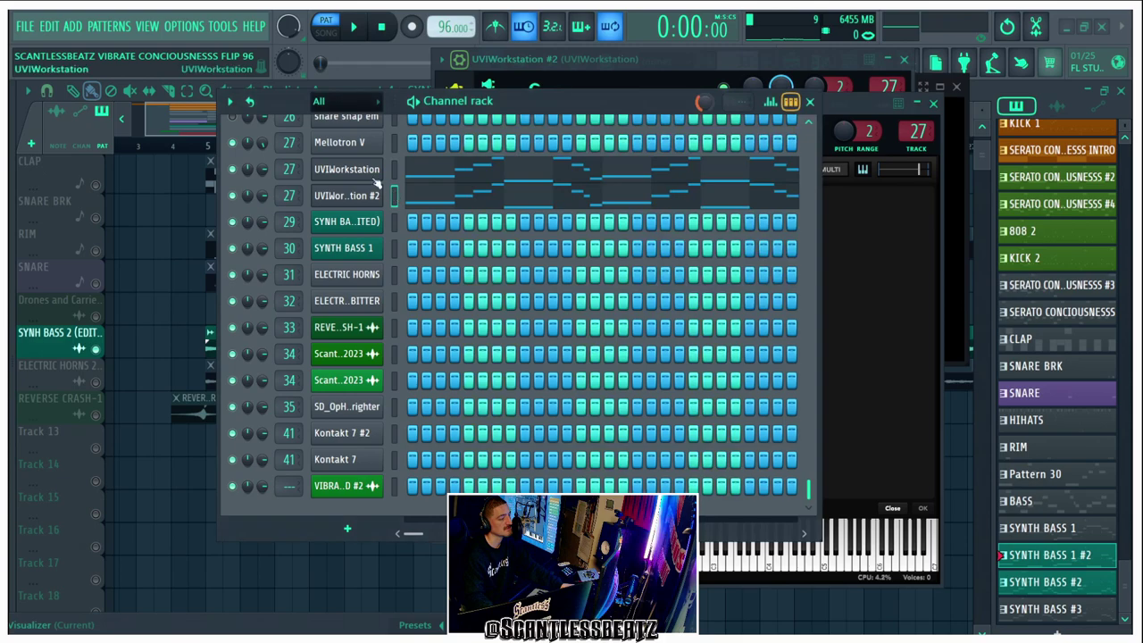
pyautogui.click(233, 170)
pyautogui.click(357, 30)
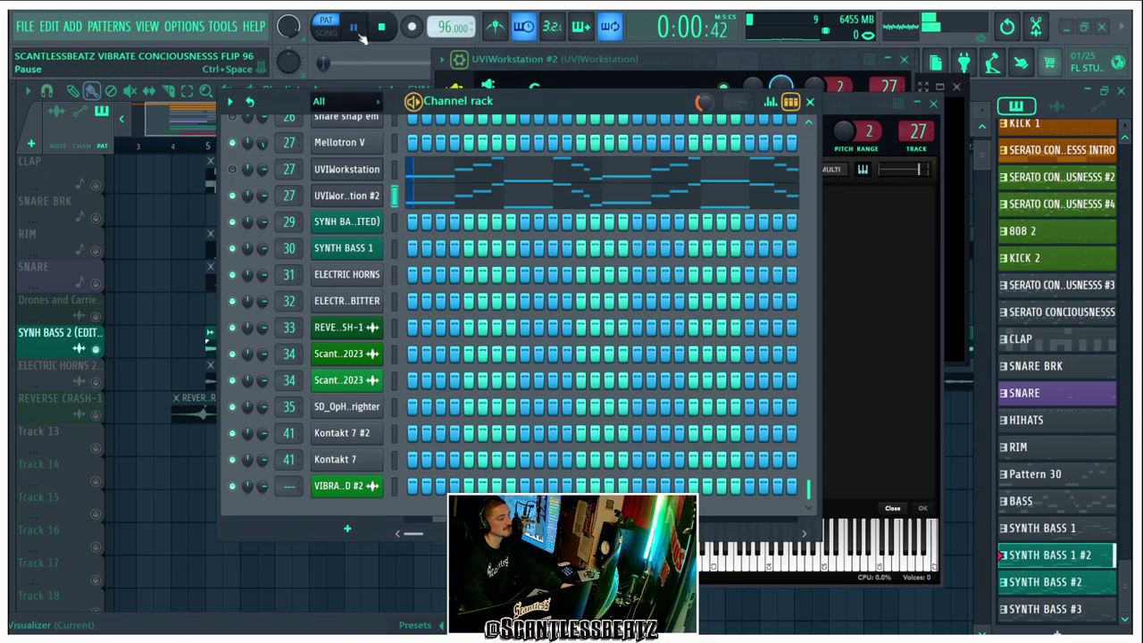
pyautogui.click(233, 196)
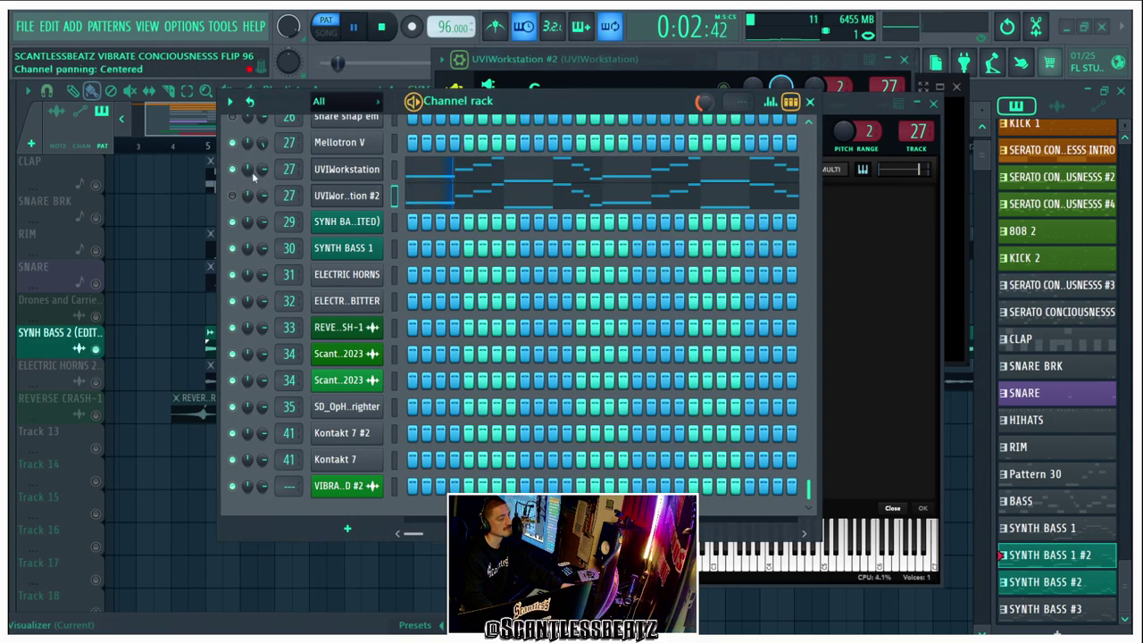
pyautogui.press('space')
pyautogui.click(357, 30)
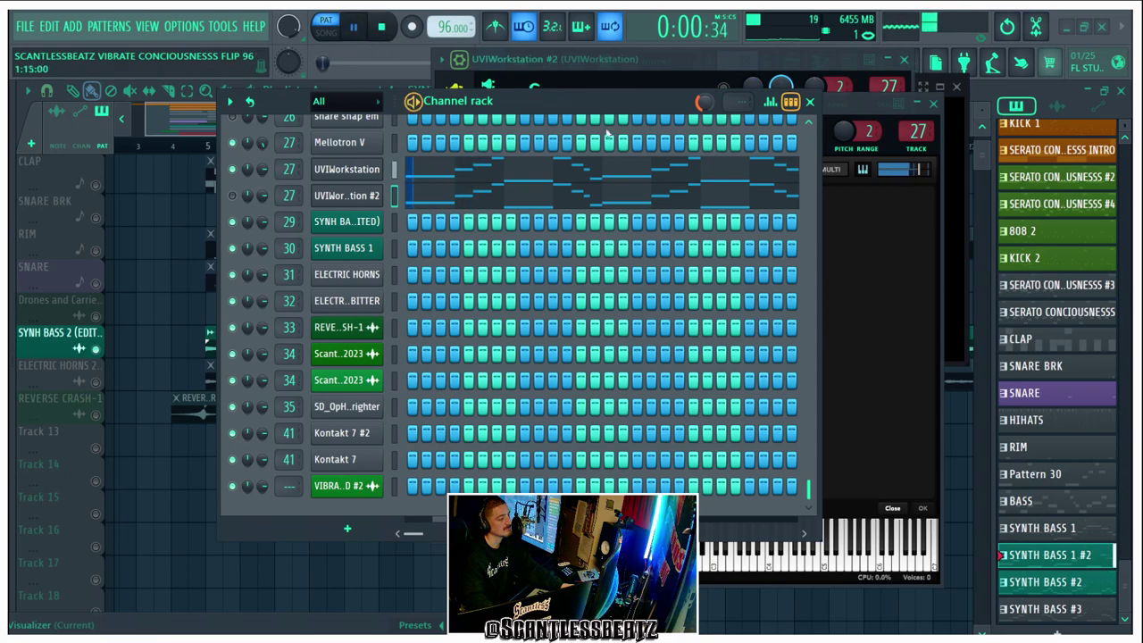
# Bring the first UVIWorkstation window forward, close its preset browser, and move the Noctua instrument clear of the channel rack.
pyautogui.moveTo(671, 110); pyautogui.dragTo(579, 95)
pyautogui.click(768, 105)
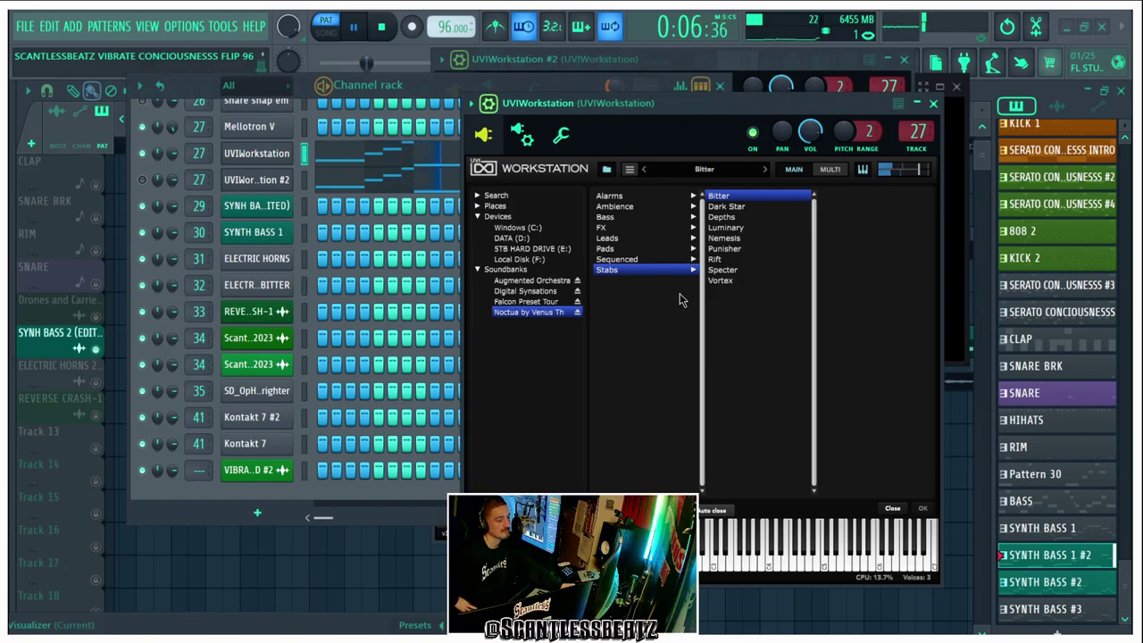
pyautogui.click(923, 510)
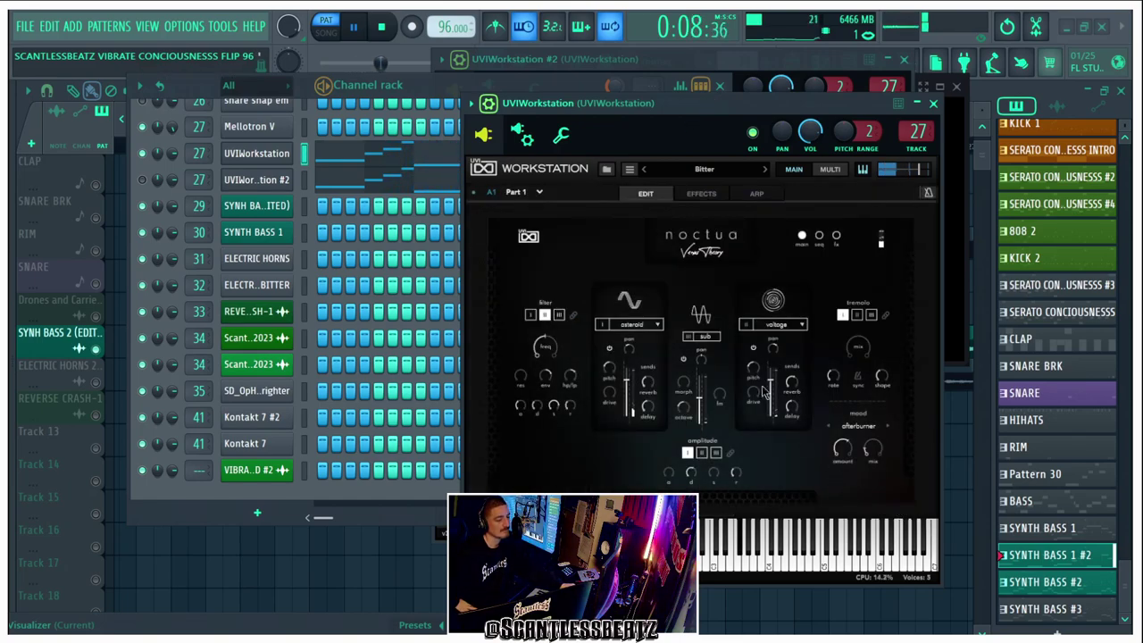
pyautogui.moveTo(675, 106); pyautogui.dragTo(794, 42)
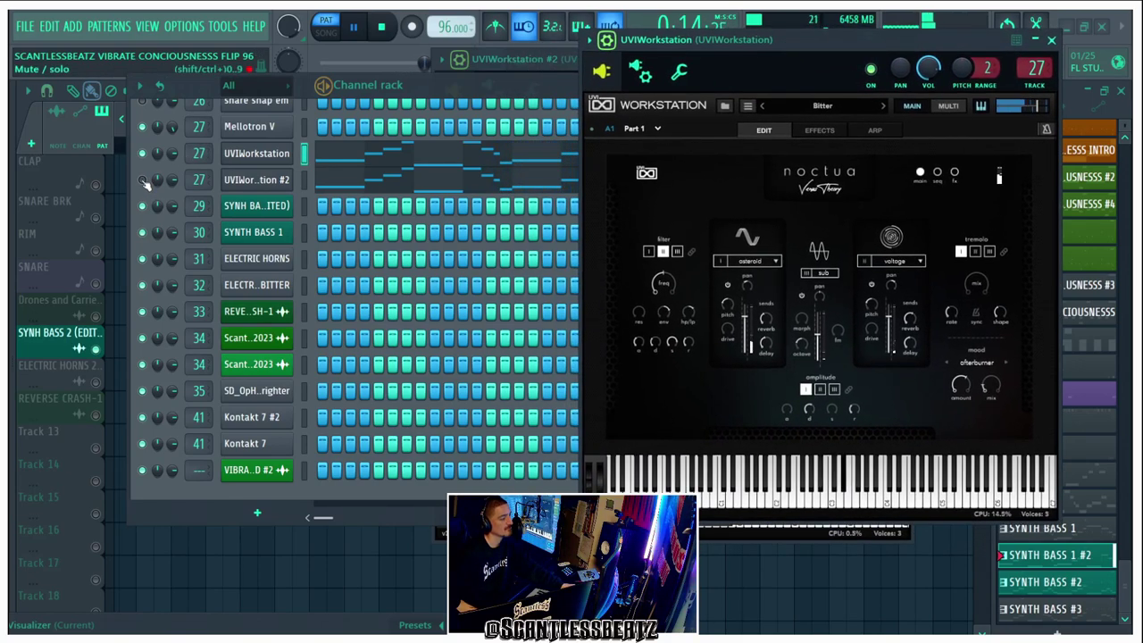
# Unmute UVIWorkstation #2 to hear both layers together, and show its DSX instrument beside the Noctua window.
pyautogui.click(354, 187)
pyautogui.click(775, 65)
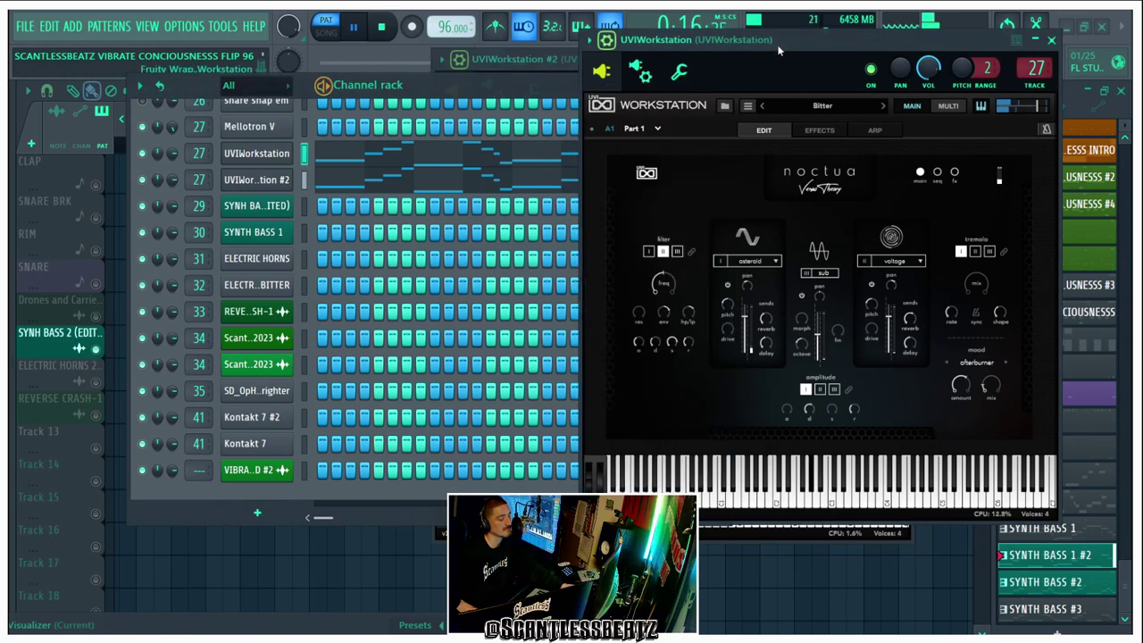
pyautogui.moveTo(527, 93); pyautogui.dragTo(401, 169)
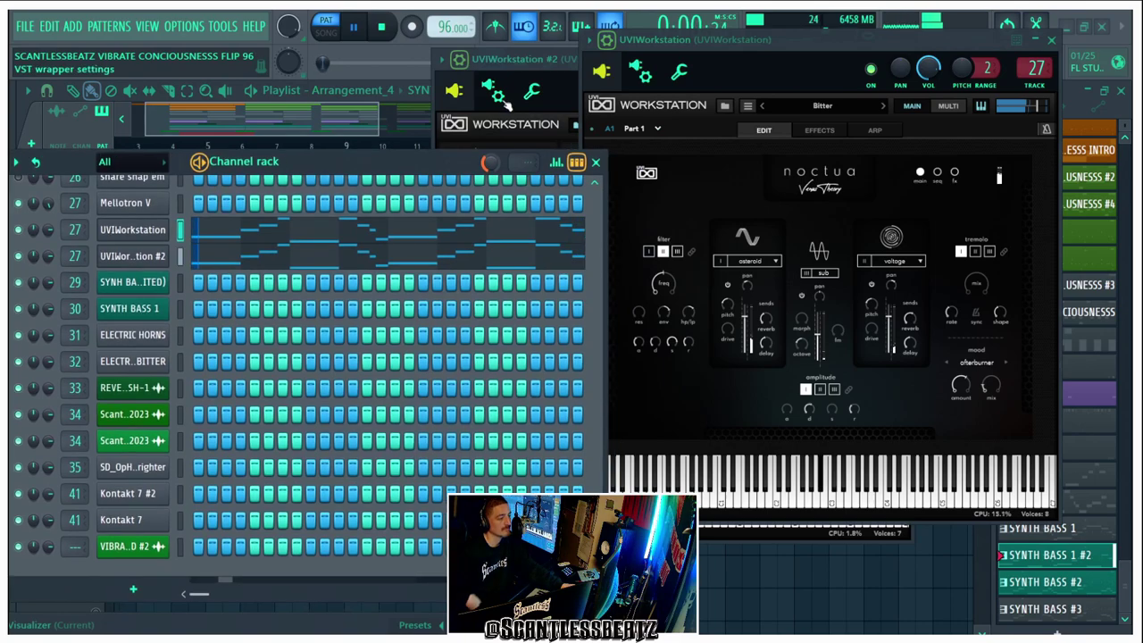
pyautogui.click(576, 125)
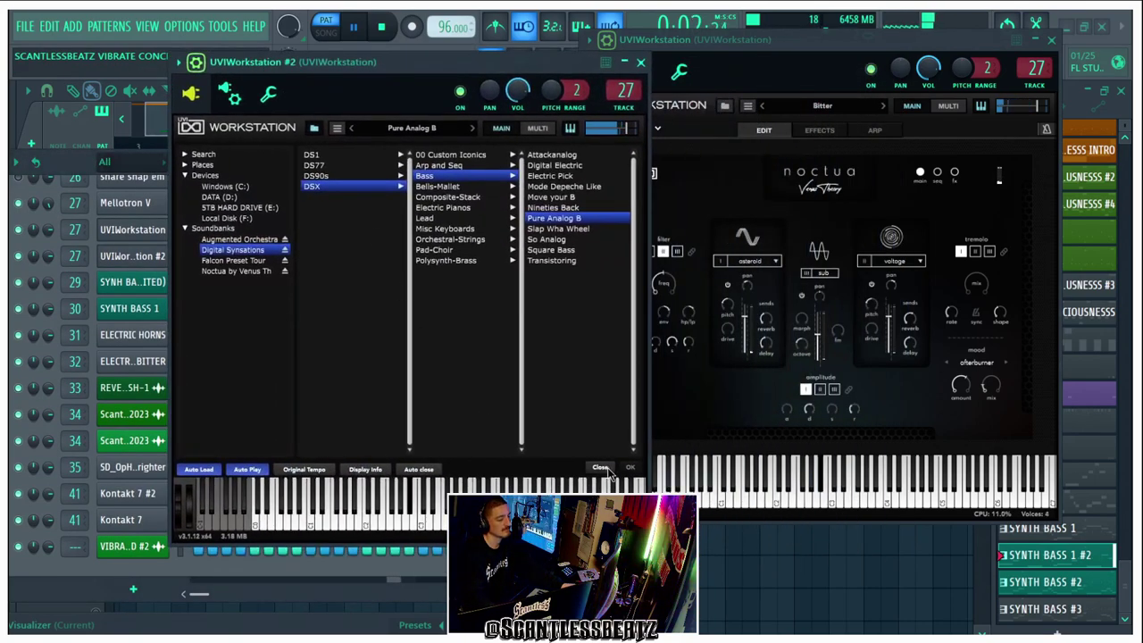
pyautogui.click(600, 468)
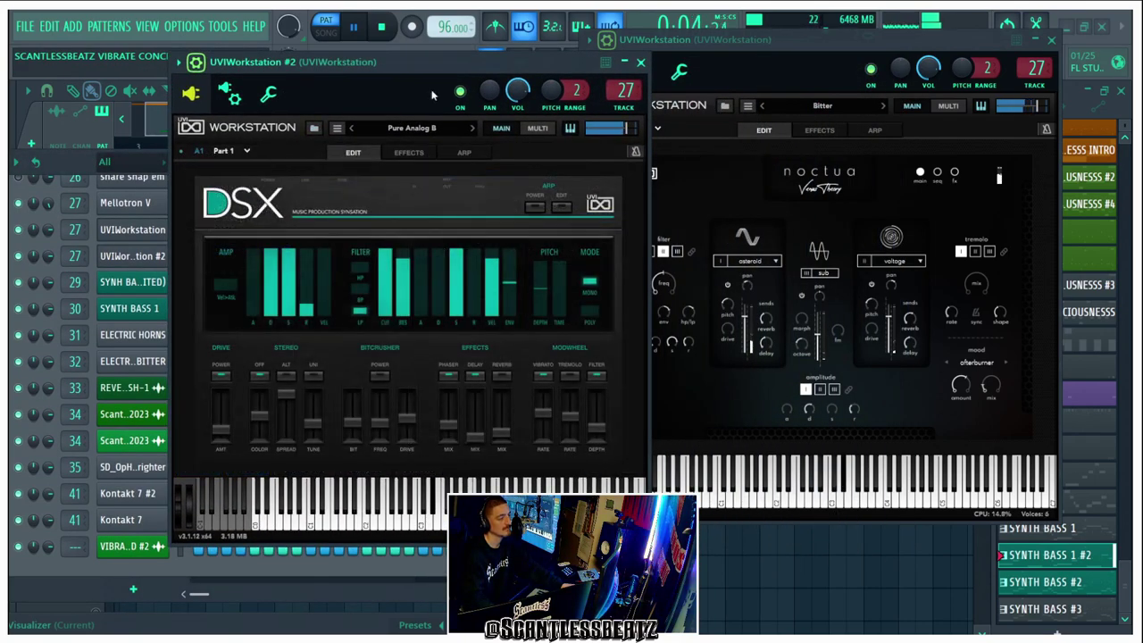
pyautogui.moveTo(408, 66); pyautogui.dragTo(377, 44)
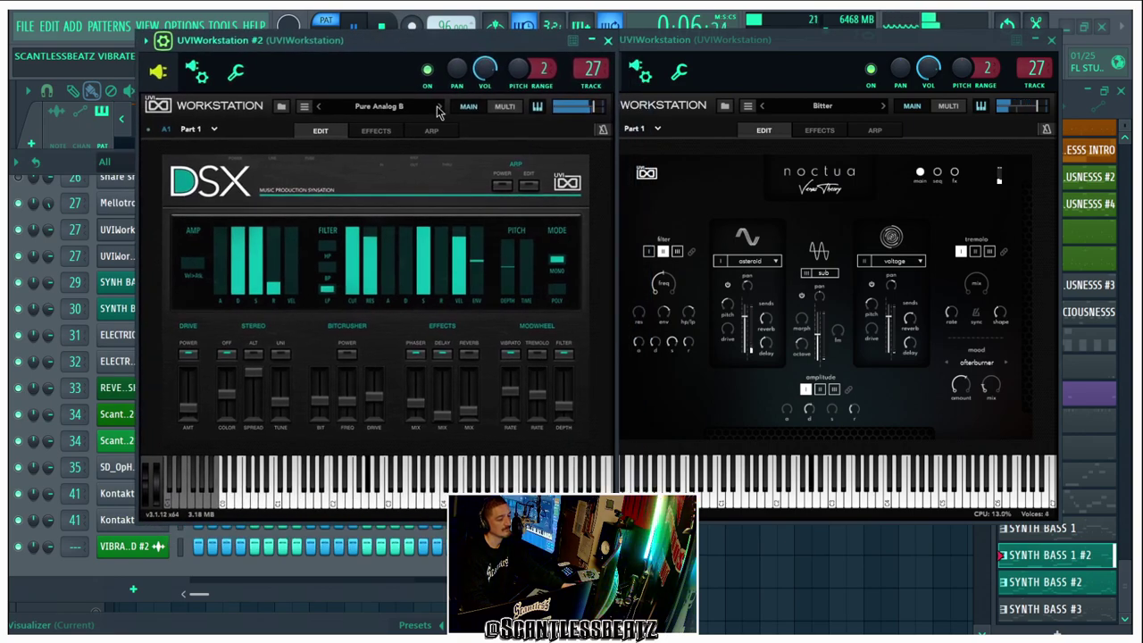
pyautogui.moveTo(424, 52); pyautogui.dragTo(411, 71)
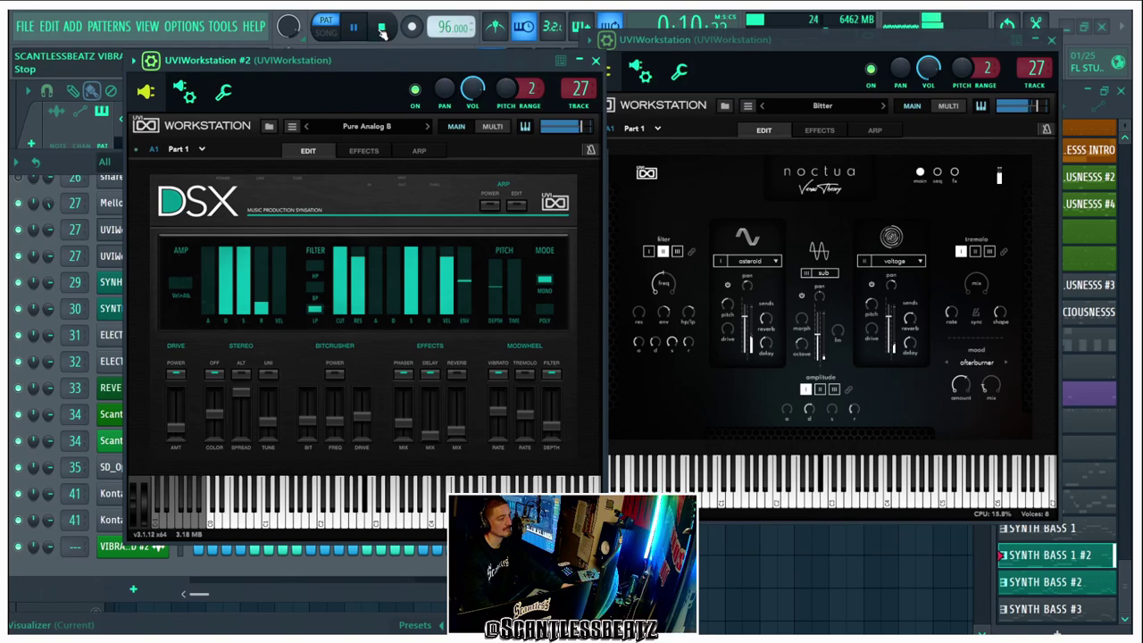
# Stop playback, close both UVIWorkstation windows, and move the artwork preview and channel rack off the bass tracks.
pyautogui.click(595, 62)
pyautogui.click(1052, 41)
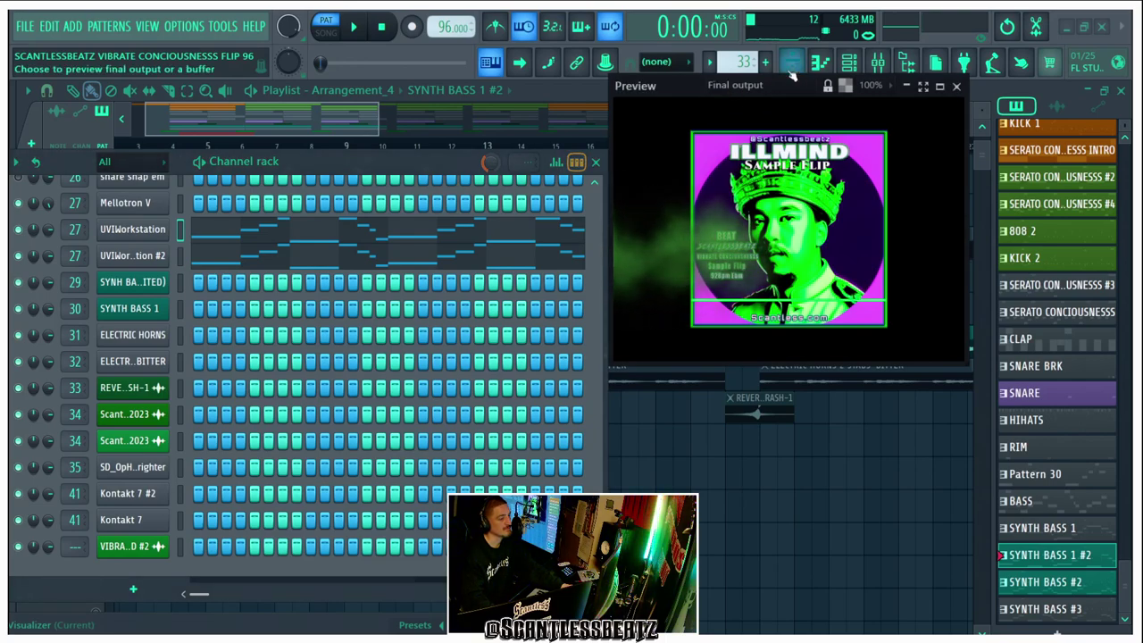
pyautogui.moveTo(690, 80); pyautogui.dragTo(792, 44)
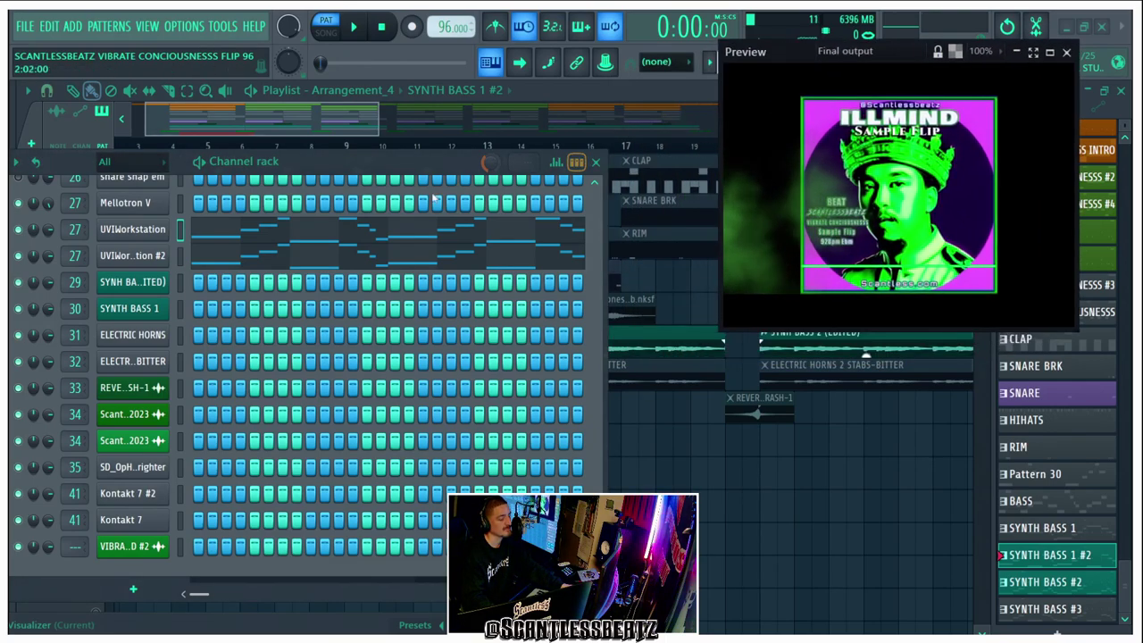
pyautogui.moveTo(379, 160); pyautogui.dragTo(767, 189)
pyautogui.scroll(-3, 306, 360)
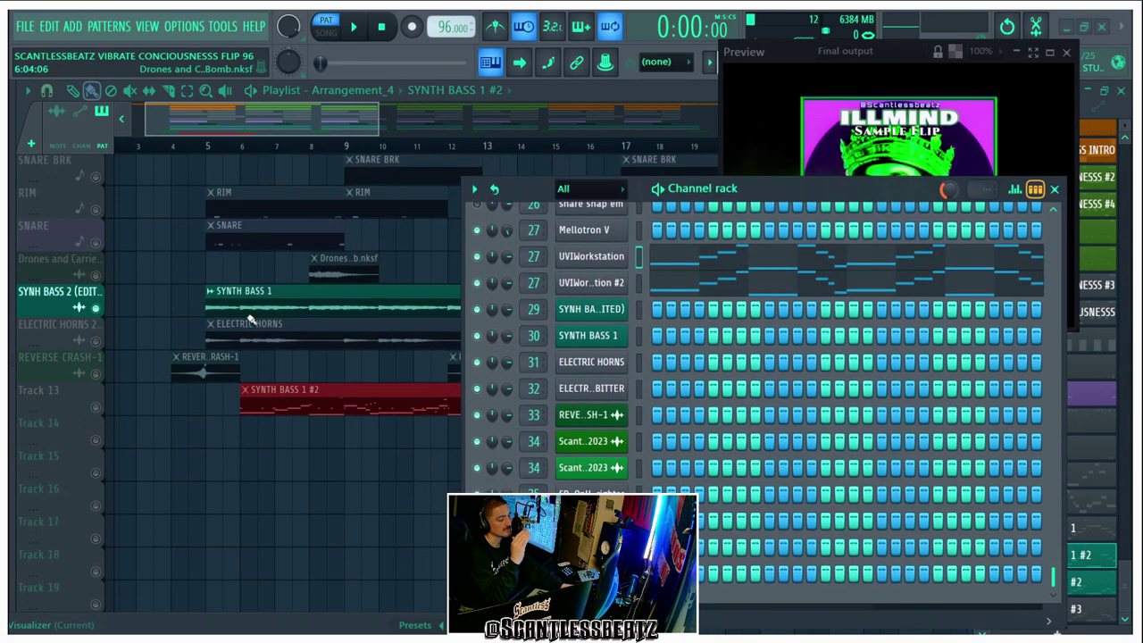
# Delete the SYNTH BASS 1 #2 clip from Track 13 and return to song playback at bar 5 with the playlist tracks unmuted.
pyautogui.rightClick(307, 358)
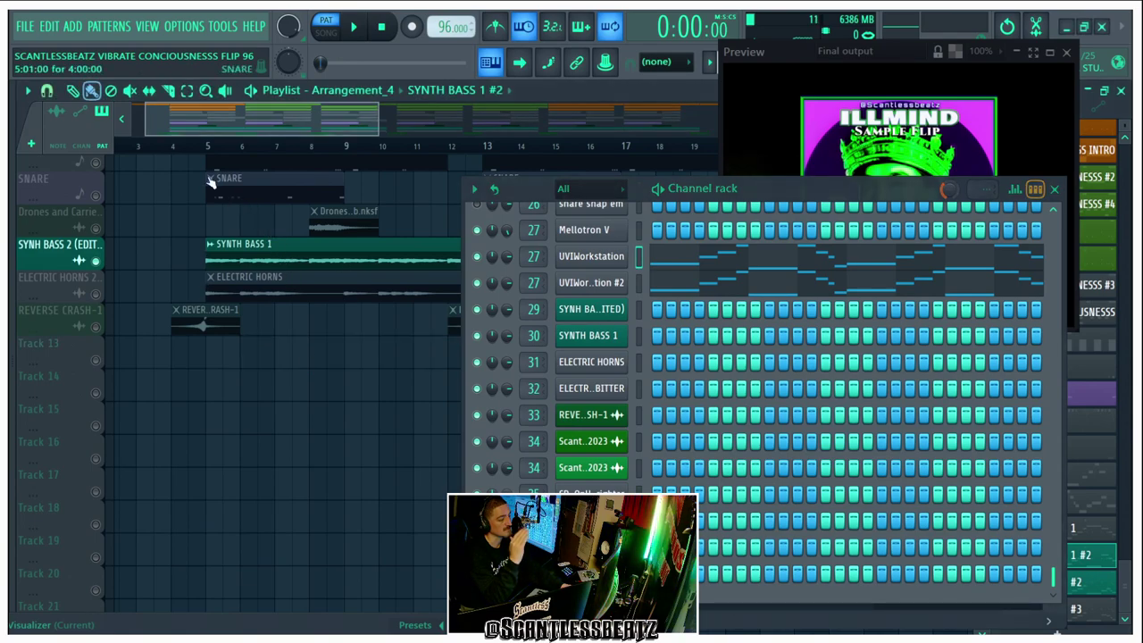
pyautogui.click(206, 145)
pyautogui.click(95, 293)
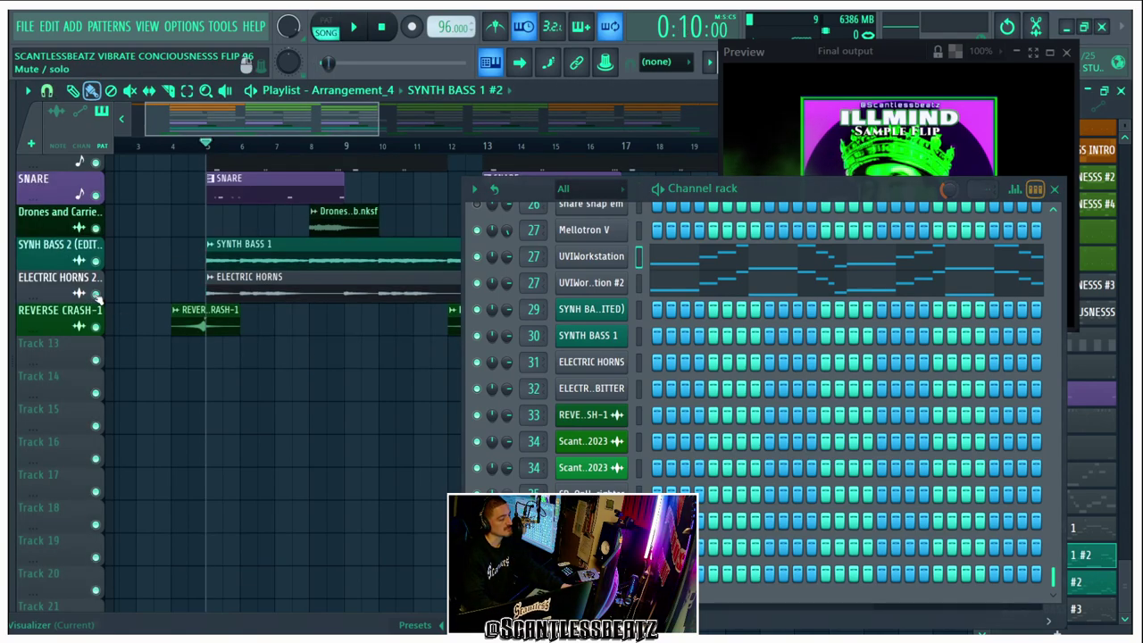
# Move the channel rack down off the playlist and review the full arrangement from the REVERSE CRASH track up to the Serato chops.
pyautogui.moveTo(530, 194); pyautogui.dragTo(394, 349)
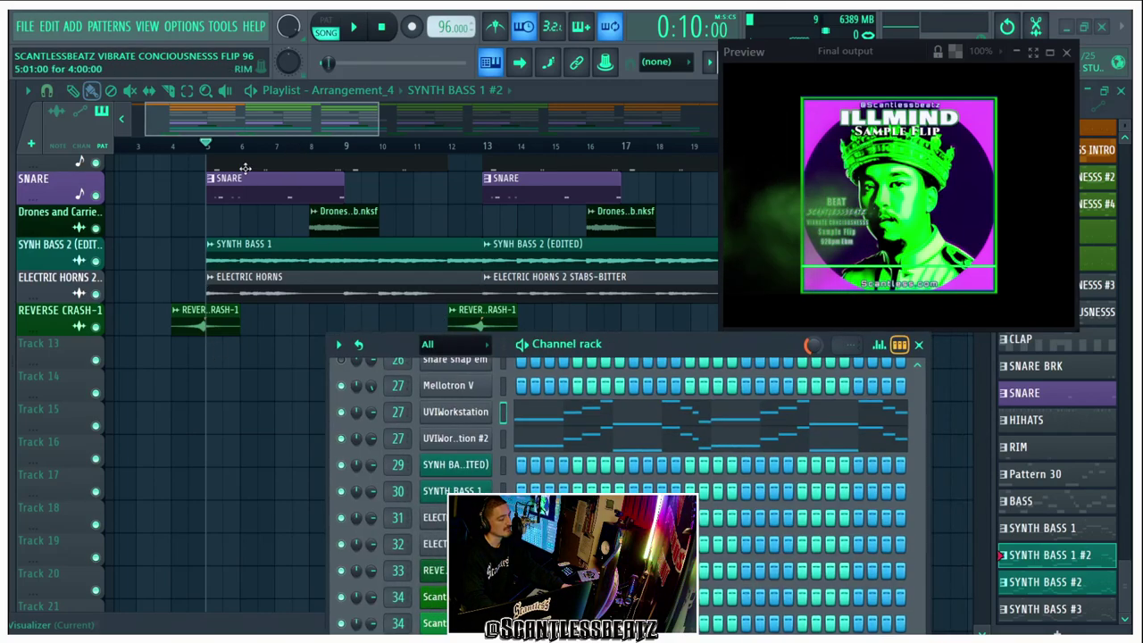
pyautogui.scroll(-3, 257, 147)
pyautogui.scroll(-2, 256, 147)
pyautogui.scroll(5, 181, 202)
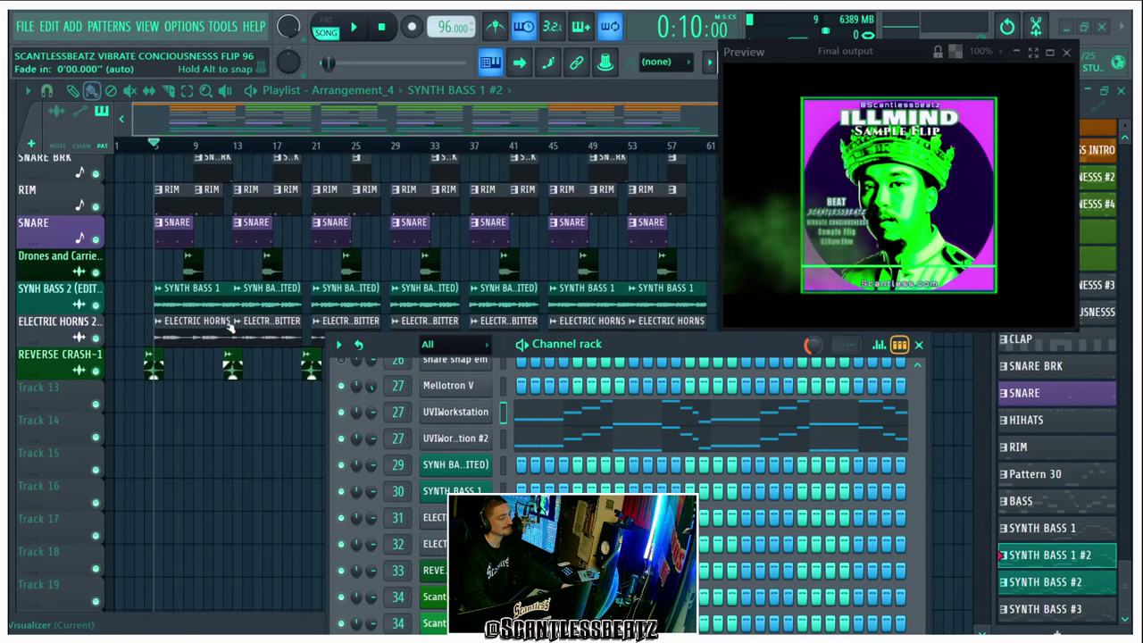
pyautogui.scroll(2, 181, 201)
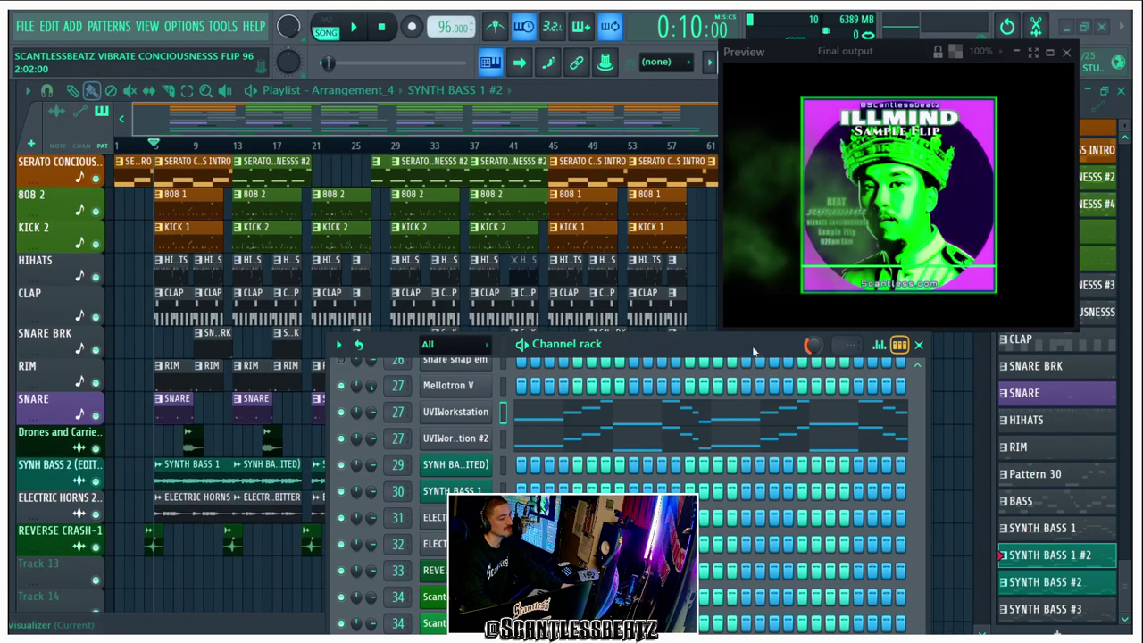
pyautogui.moveTo(819, 57); pyautogui.dragTo(708, 55)
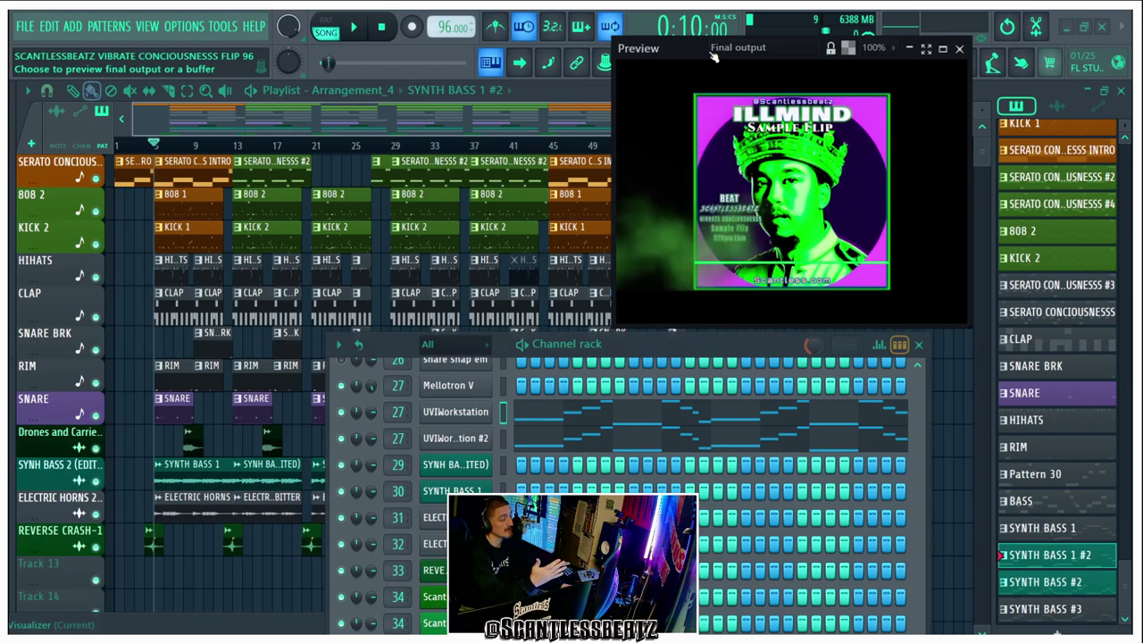
pyautogui.moveTo(713, 56); pyautogui.dragTo(733, 49)
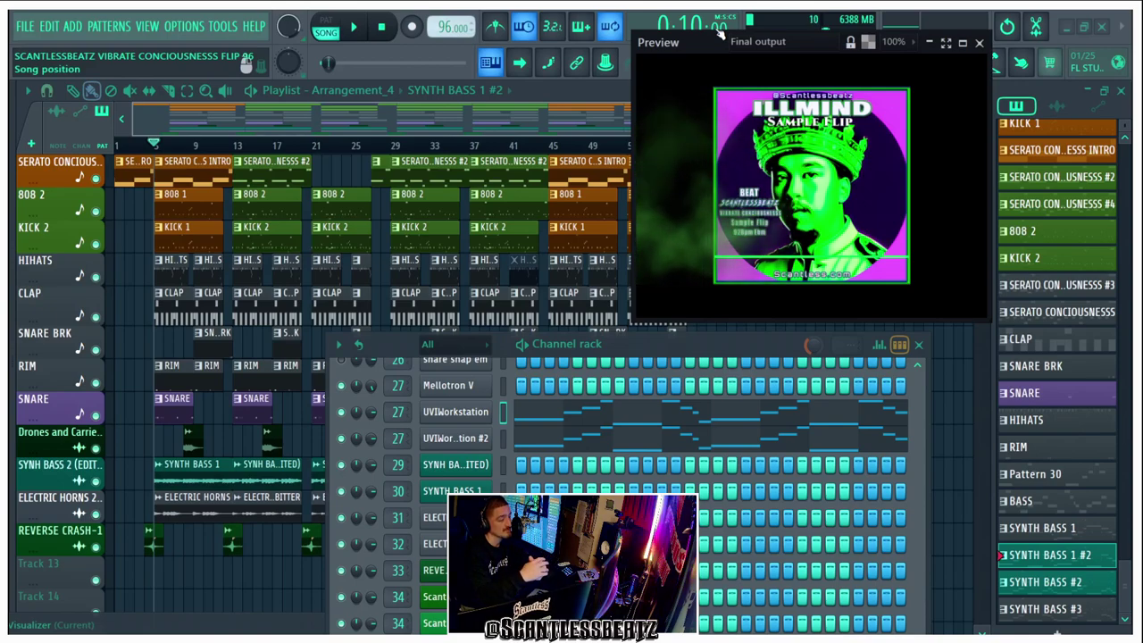
pyautogui.moveTo(701, 43); pyautogui.dragTo(781, 42)
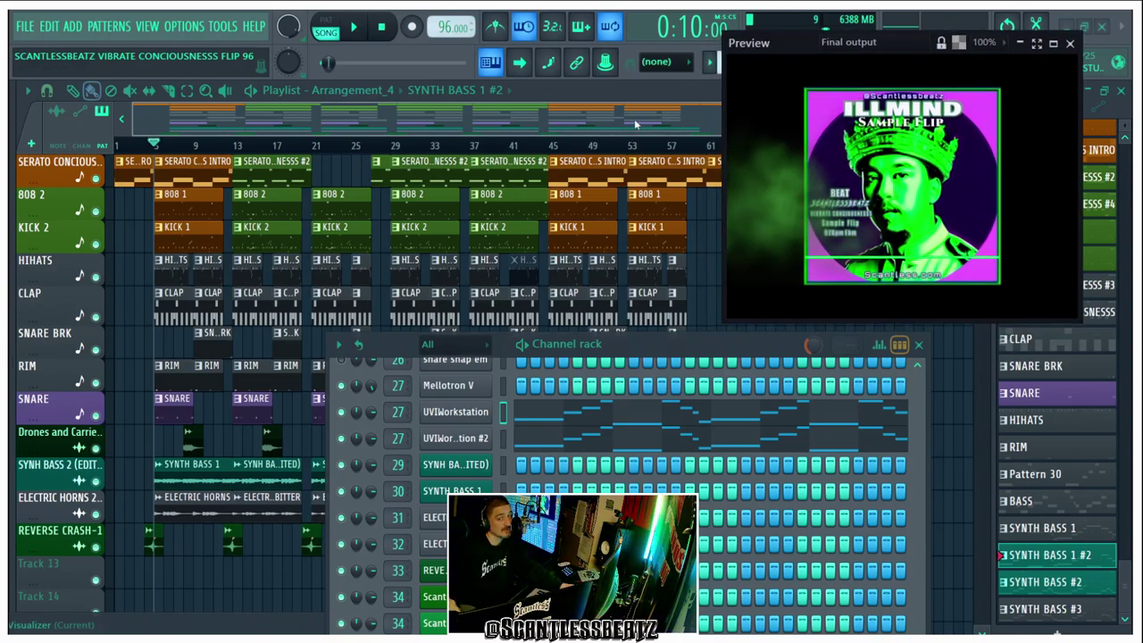
pyautogui.moveTo(789, 47); pyautogui.dragTo(795, 47)
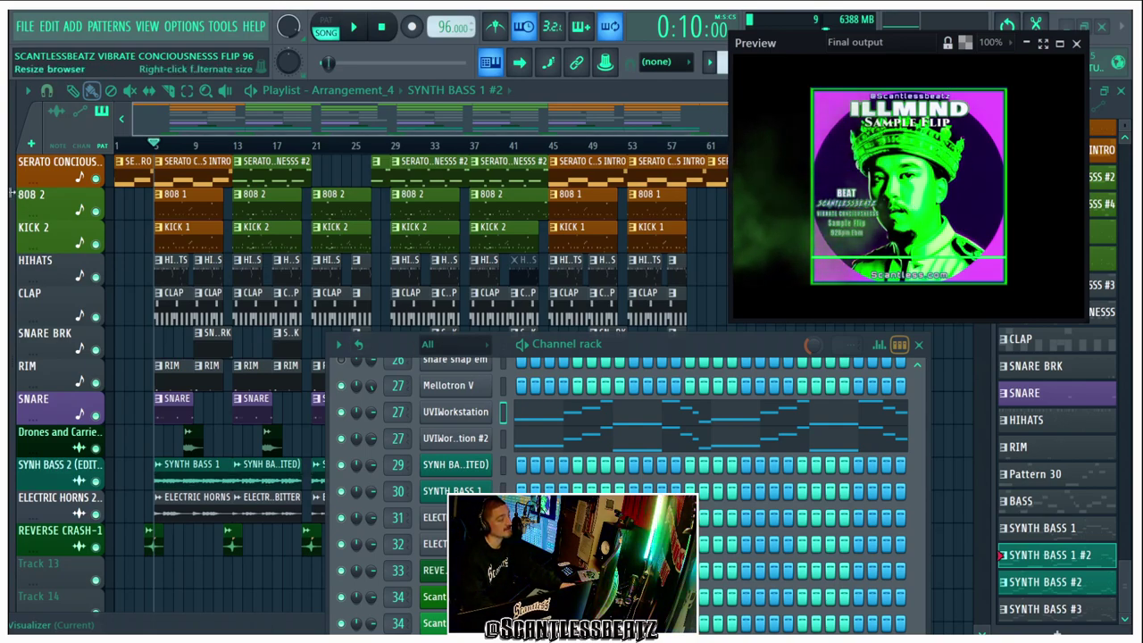
# Reveal the browser with the VIBRATE ILLMIND files, play the song from bar 5, and bring the artwork preview toward the middle of the playlist.
pyautogui.moveTo(11, 195); pyautogui.dragTo(188, 194)
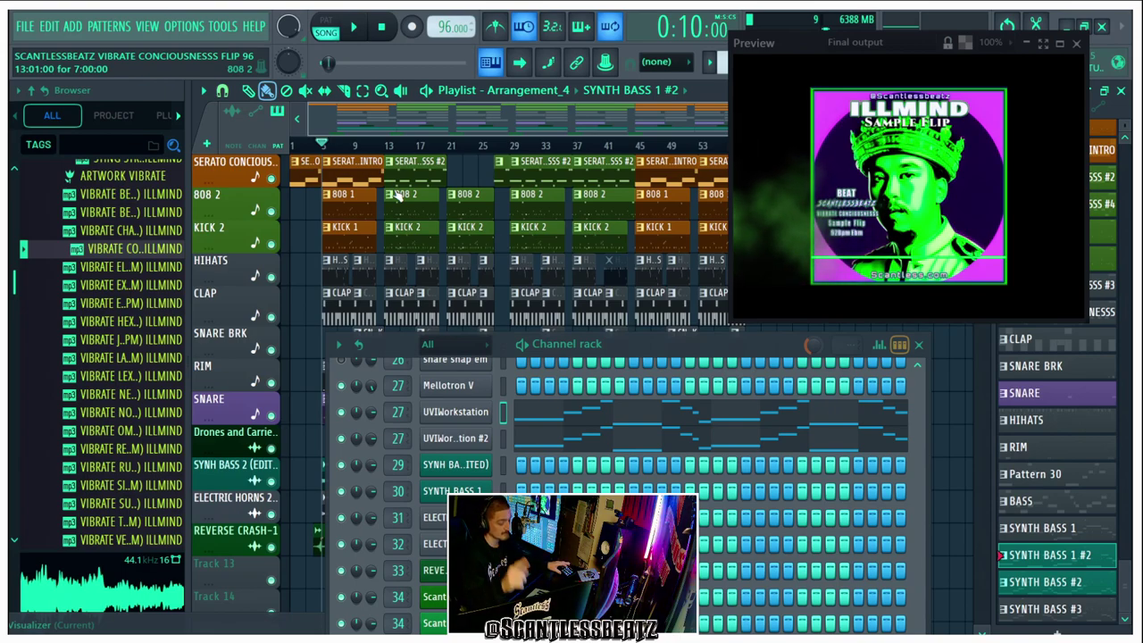
pyautogui.press('space')
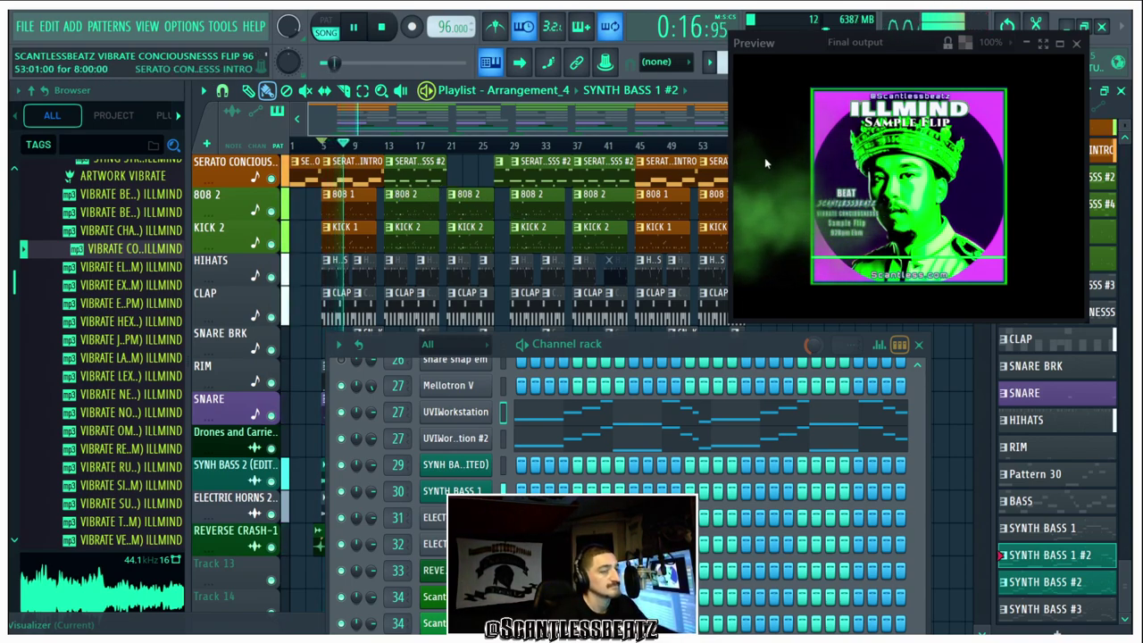
pyautogui.moveTo(807, 44); pyautogui.dragTo(698, 126)
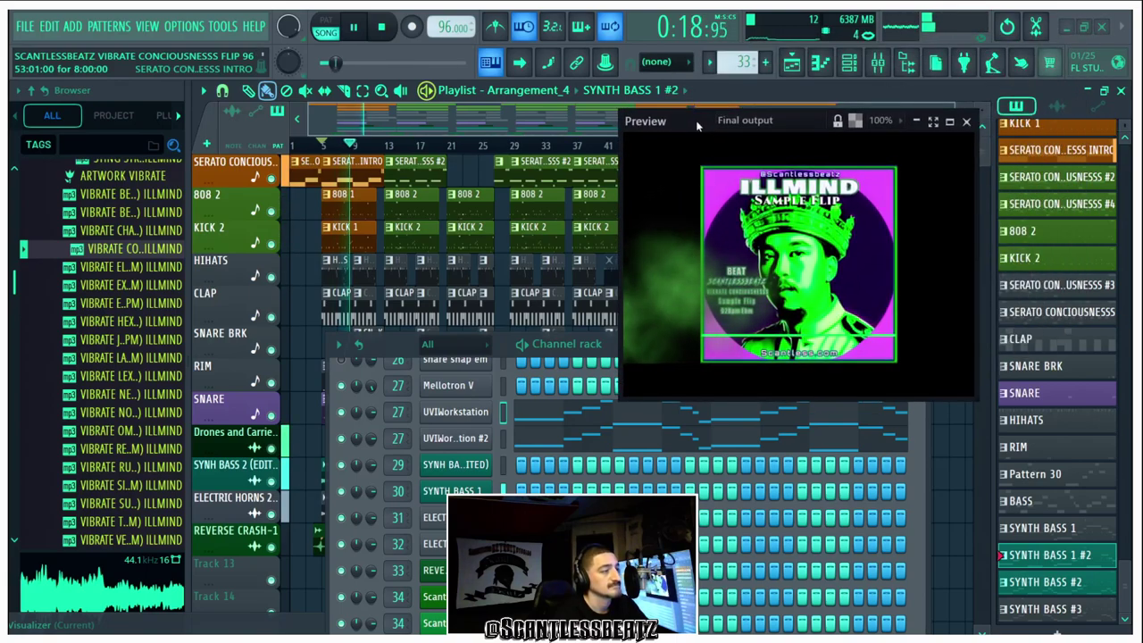